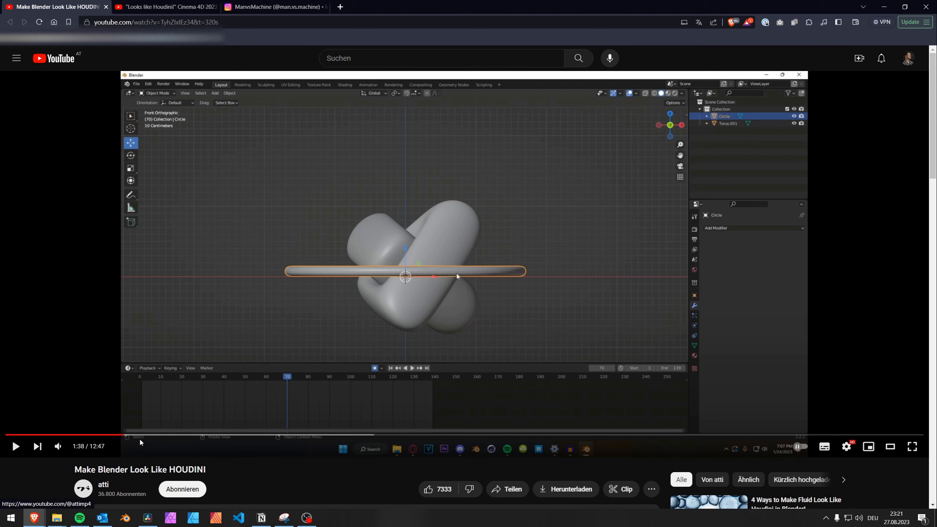
Step: Skim the Blender Houdini-look reference video forward to about 2:27
{"action": "left_click_drag", "start_coordinate": [142, 435], "coordinate": [182, 435]}
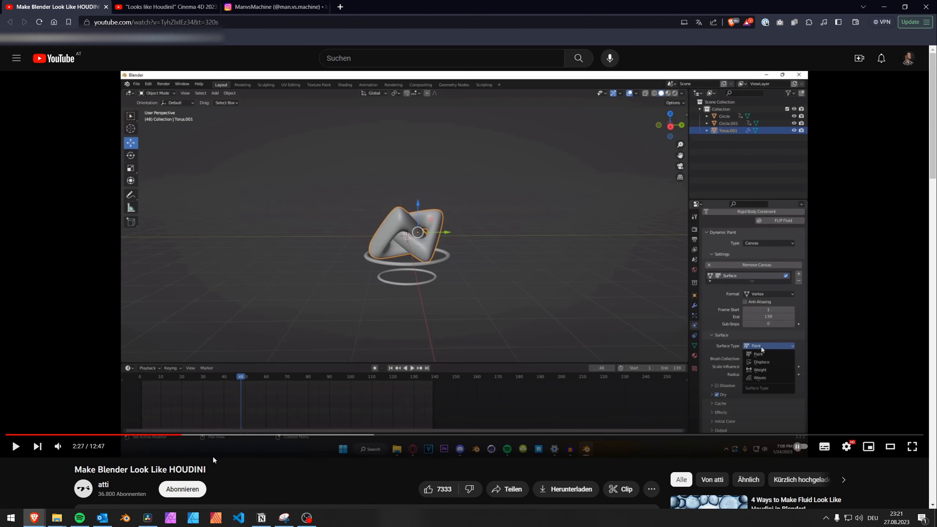
{"action": "left_click_drag", "start_coordinate": [206, 469], "coordinate": [166, 468]}
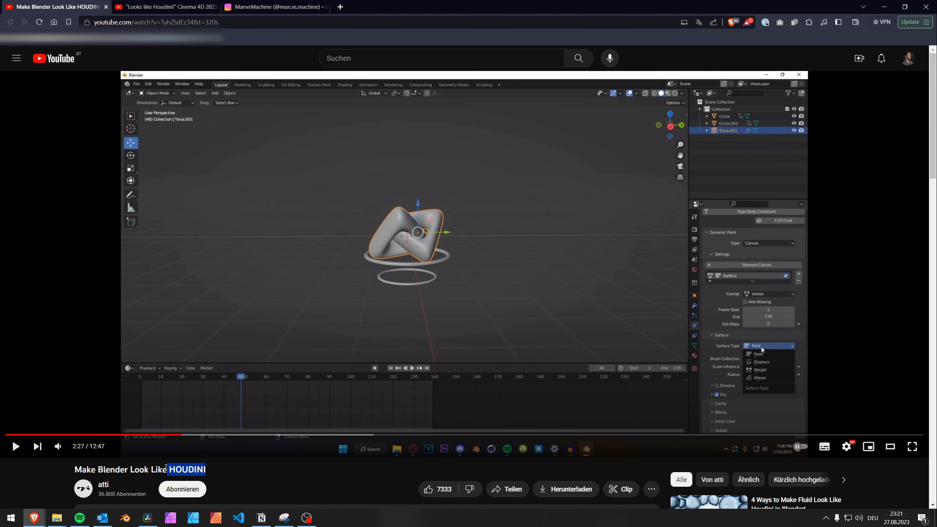
{"action": "left_click", "coordinate": [165, 468]}
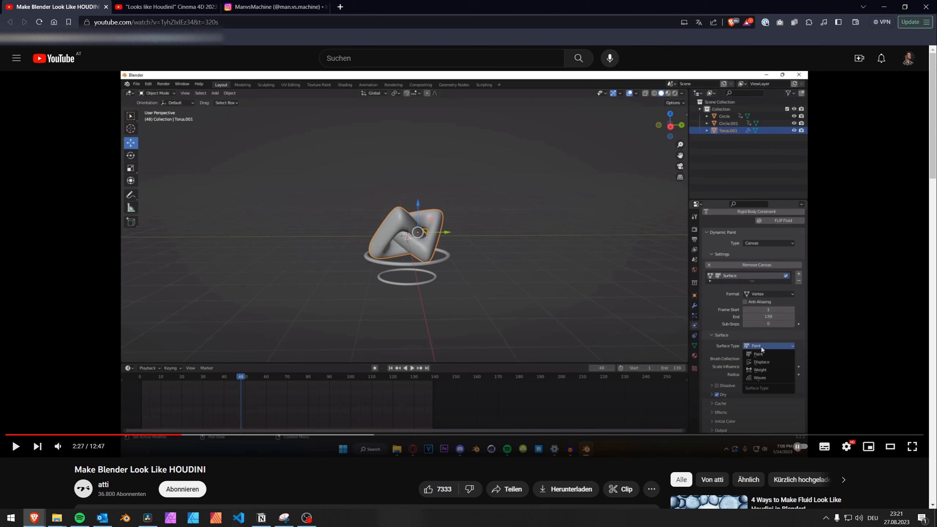
Step: Watch the opening of the "Looks like Houdini!" Cinema 4D cloth wave reference video
{"action": "left_click", "coordinate": [159, 6]}
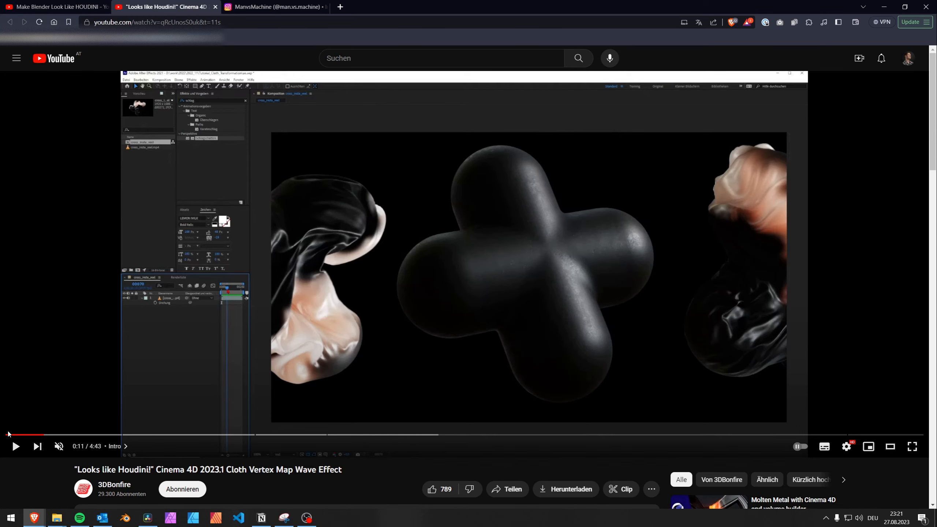
{"action": "left_click_drag", "start_coordinate": [9, 434], "coordinate": [32, 435]}
{"action": "left_click", "coordinate": [345, 341]}
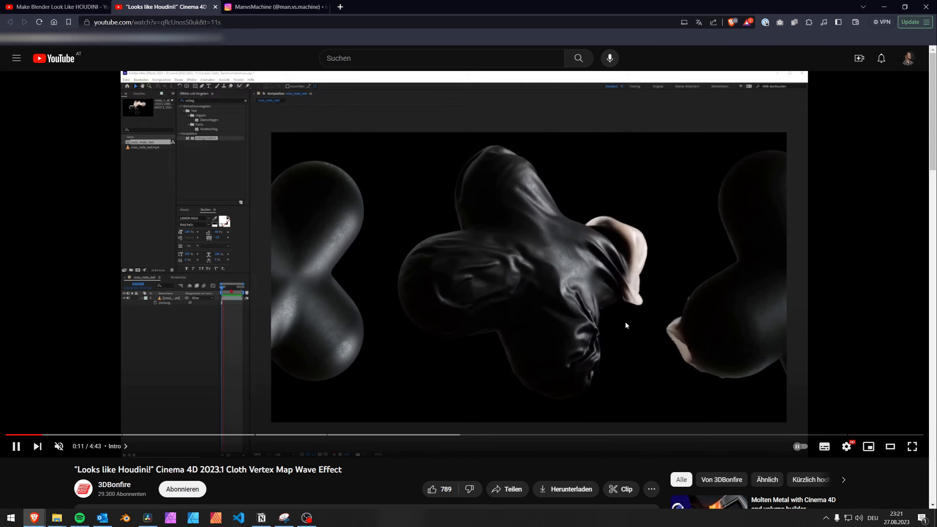
{"action": "left_click", "coordinate": [448, 309]}
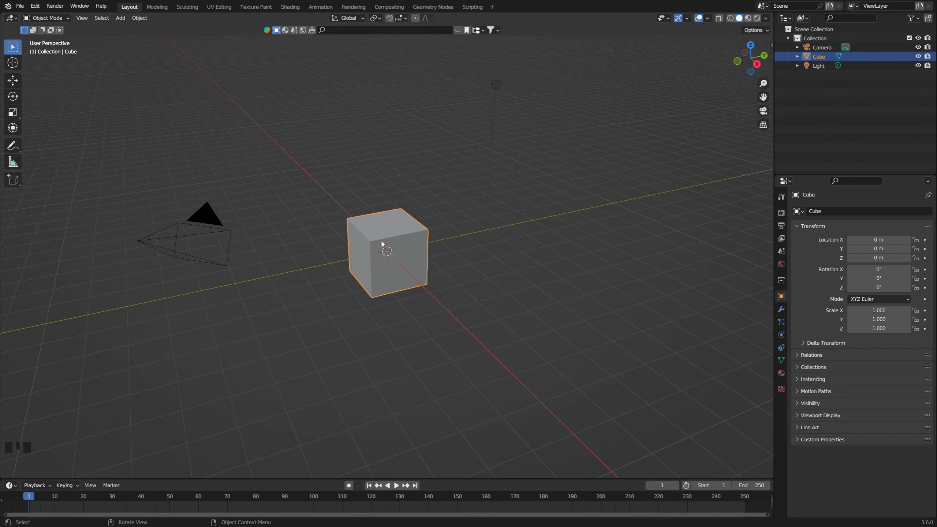
Step: Extrude the default cube's top face upward by 2 m
{"action": "middle_click_drag", "start_coordinate": [423, 285], "coordinate": [378, 277]}
{"action": "key", "text": "Tab"}
{"action": "key", "text": "3"}
{"action": "left_click", "coordinate": [391, 225]}
{"action": "middle_click_drag", "start_coordinate": [424, 254], "coordinate": [391, 251]}
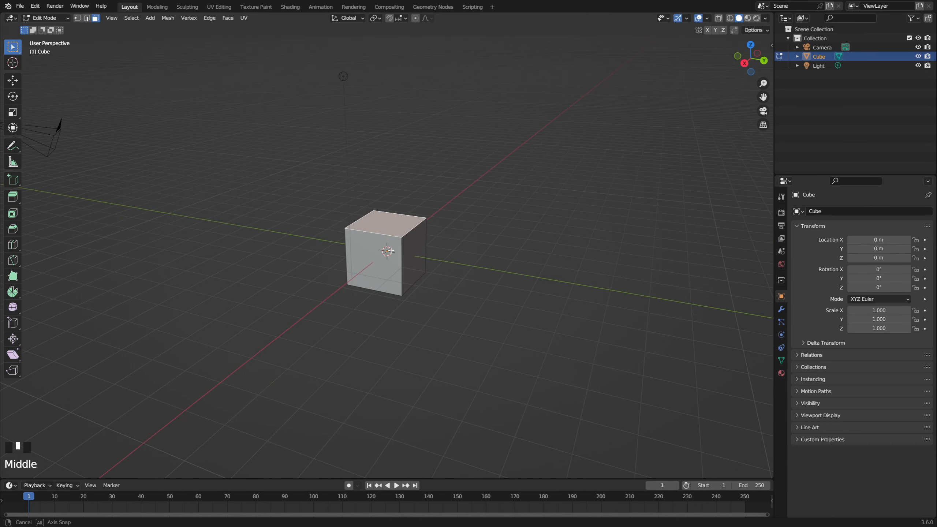
{"action": "type", "text": "e2"}
{"action": "key", "text": "Return"}
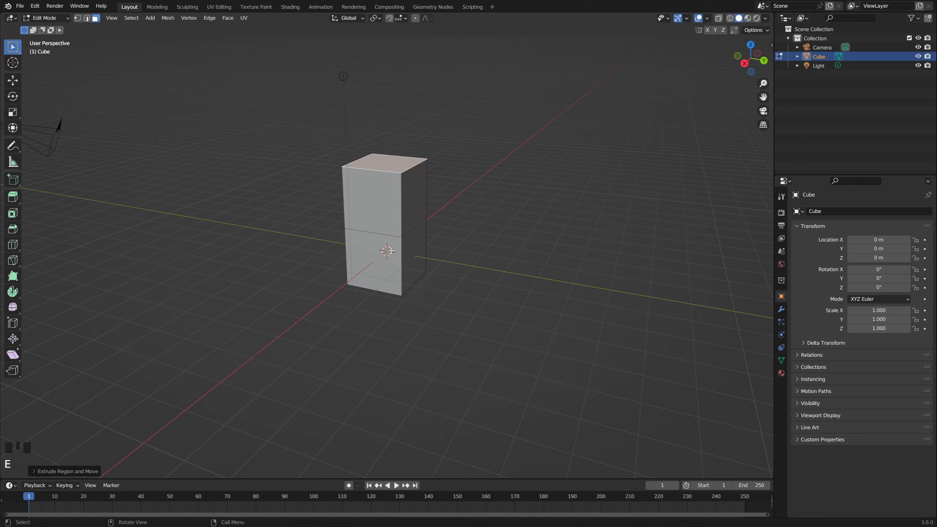
Step: Extrude the lower cube's side face by 2 m along the positive Y direction
{"action": "left_click", "coordinate": [421, 250]}
{"action": "type", "text": "e2"}
{"action": "key", "text": "Return"}
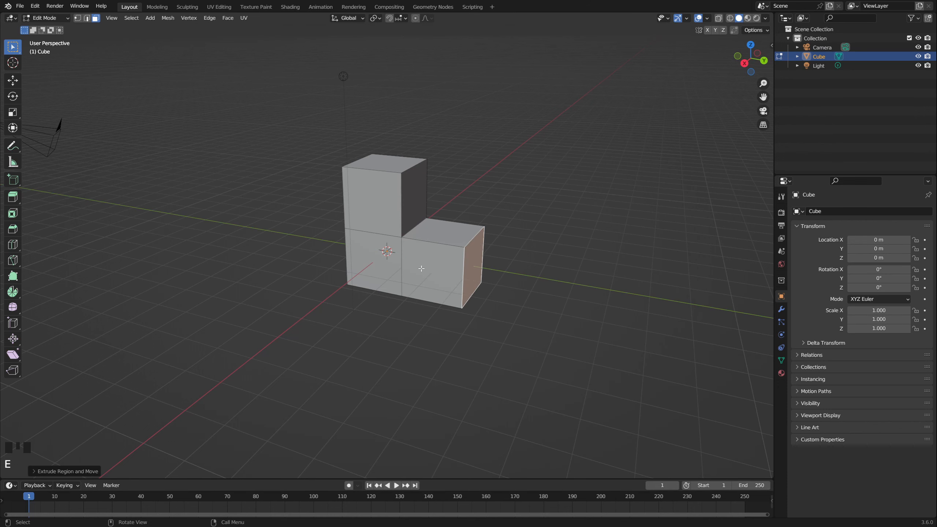
Step: Extrude the center cube's bottom face and its remaining Y-side face by 2 m each to complete a cross
{"action": "middle_click_drag", "start_coordinate": [421, 268], "coordinate": [365, 271]}
{"action": "left_click", "coordinate": [411, 278]}
{"action": "type", "text": "e2"}
{"action": "key", "text": "Return"}
{"action": "left_click", "coordinate": [372, 258]}
{"action": "type", "text": "e"}
{"action": "type", "text": "2"}
{"action": "key", "text": "Return"}
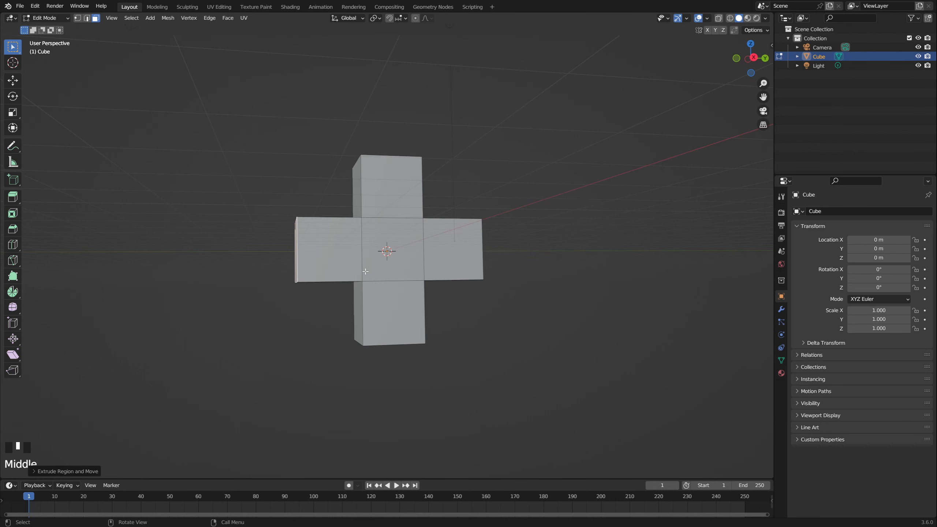
Step: Apply the scale of the cross object in Object Mode
{"action": "key", "text": "Tab"}
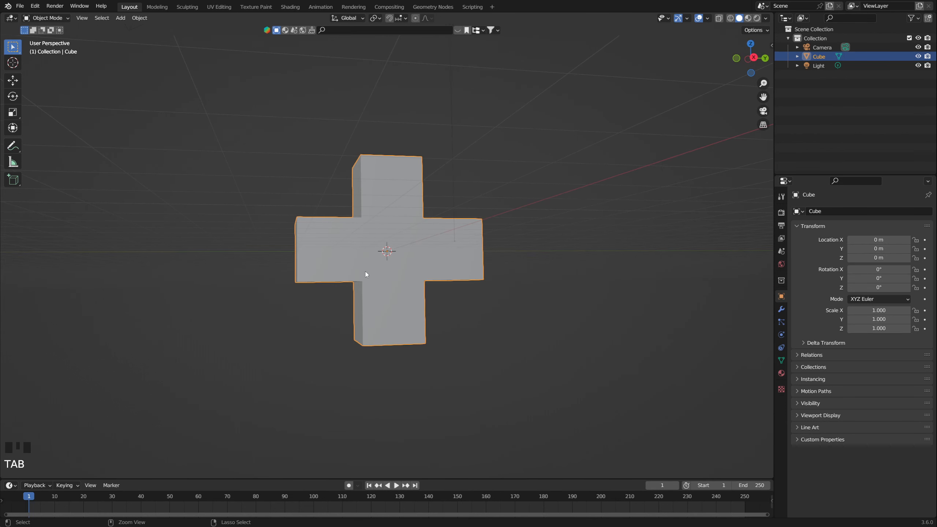
{"action": "key", "text": "ctrl+a"}
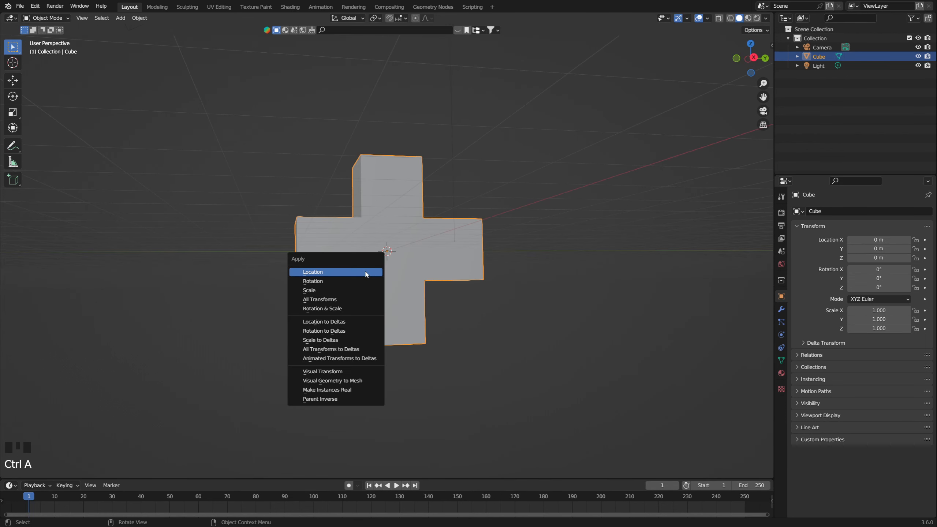
{"action": "left_click", "coordinate": [314, 292]}
Step: Bevel all edges of the cross mesh by about 0.77 m
{"action": "key", "text": "Tab"}
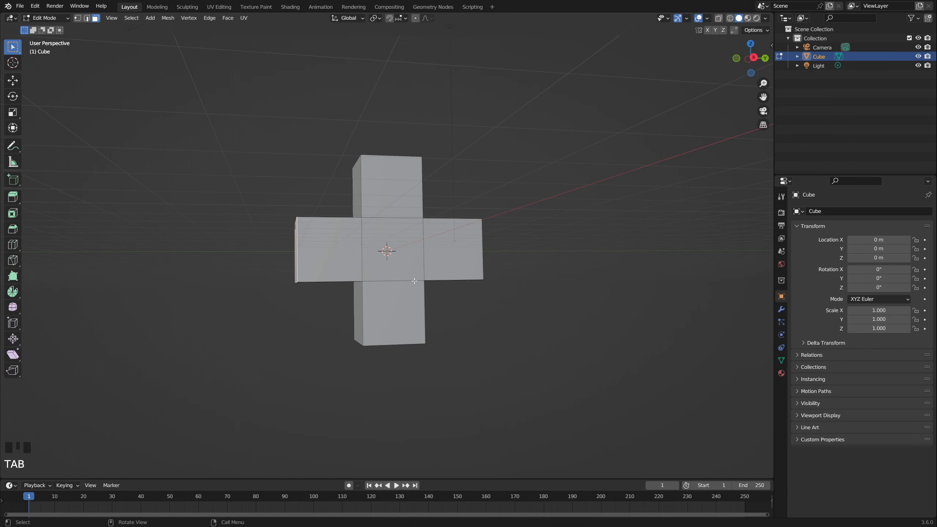
{"action": "key", "text": "a"}
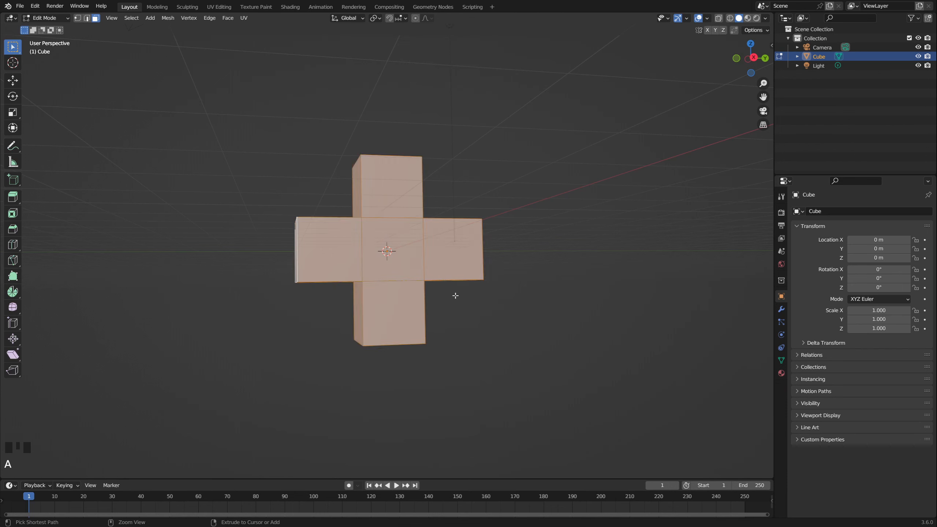
{"action": "key", "text": "ctrl+b"}
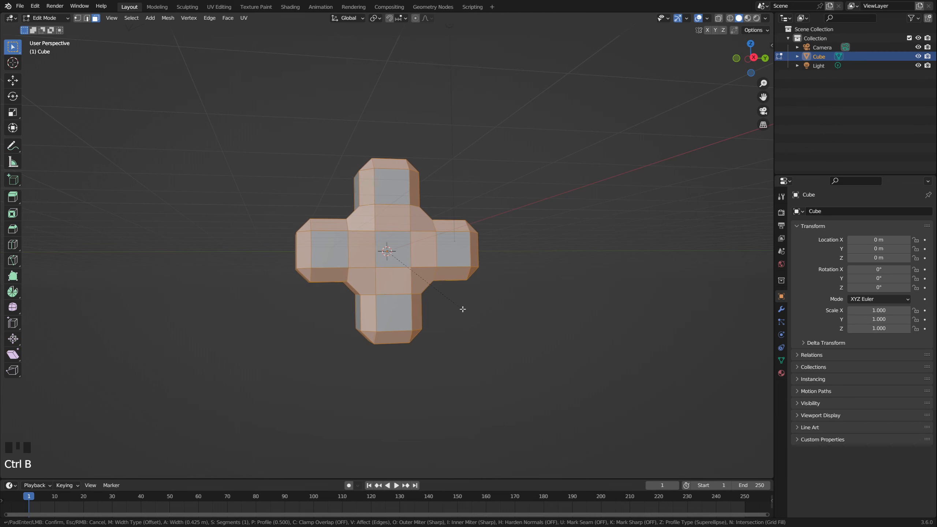
{"action": "left_click", "coordinate": [468, 318]}
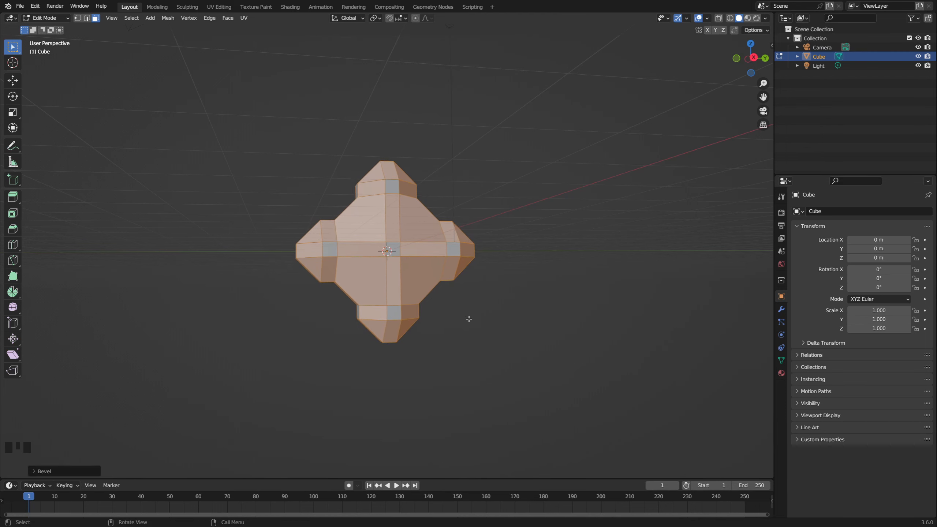
Step: Enable Clamp Overlap for the bevel and set it to 20 segments with a width of about 0.953 m
{"action": "left_click", "coordinate": [59, 471]}
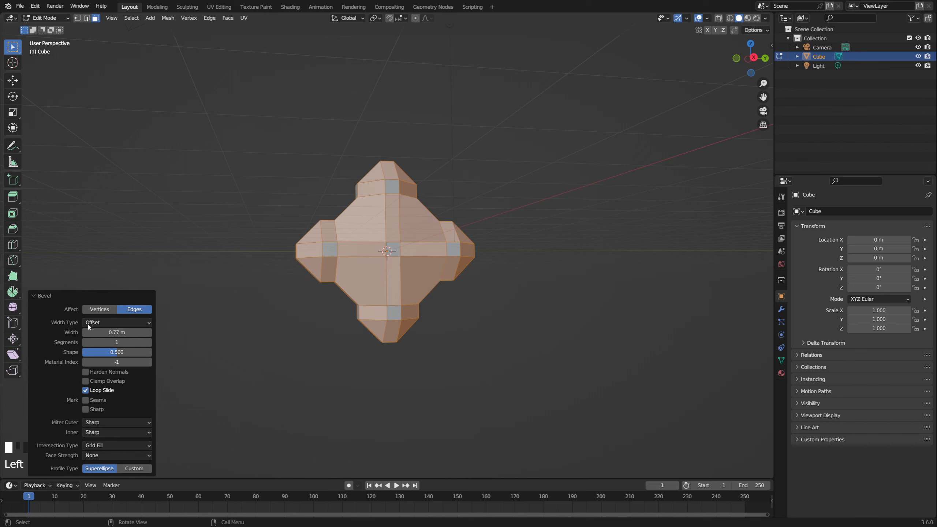
{"action": "left_click", "coordinate": [86, 381]}
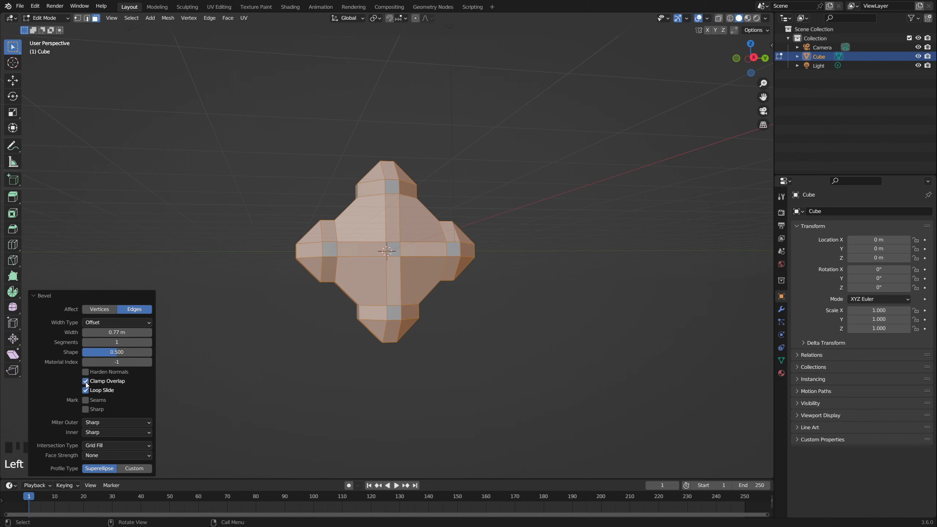
{"action": "left_click", "coordinate": [112, 341]}
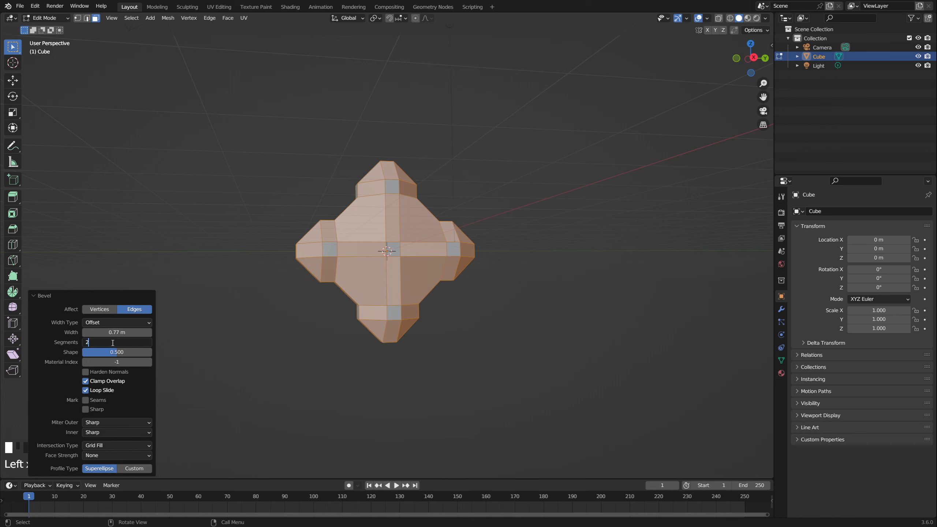
{"action": "key", "text": "Return"}
{"action": "scroll", "coordinate": [270, 266], "scroll_direction": "up", "scroll_amount": 5}
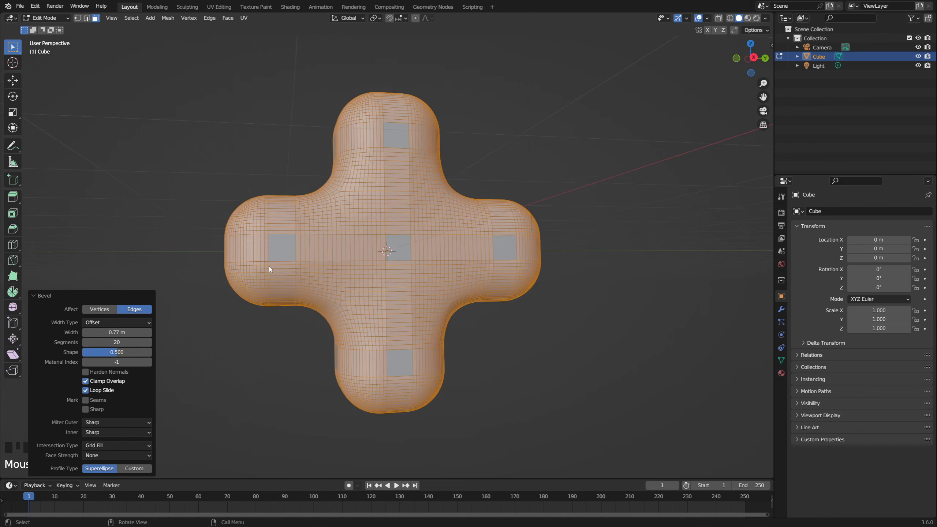
{"action": "left_click_drag", "start_coordinate": [117, 332], "coordinate": [159, 333], "text": "shift"}
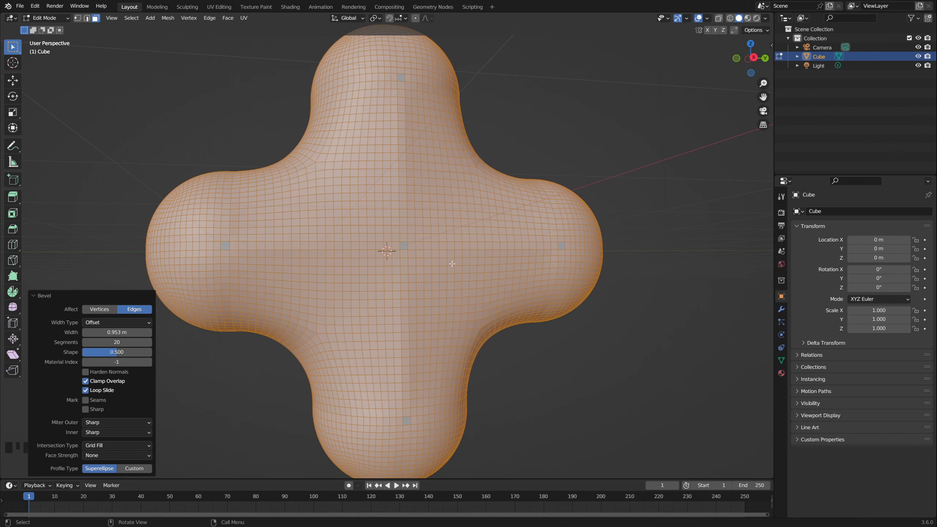
{"action": "scroll", "coordinate": [393, 249], "scroll_direction": "up", "scroll_amount": 2}
{"action": "scroll", "coordinate": [394, 249], "scroll_direction": "down", "scroll_amount": 2}
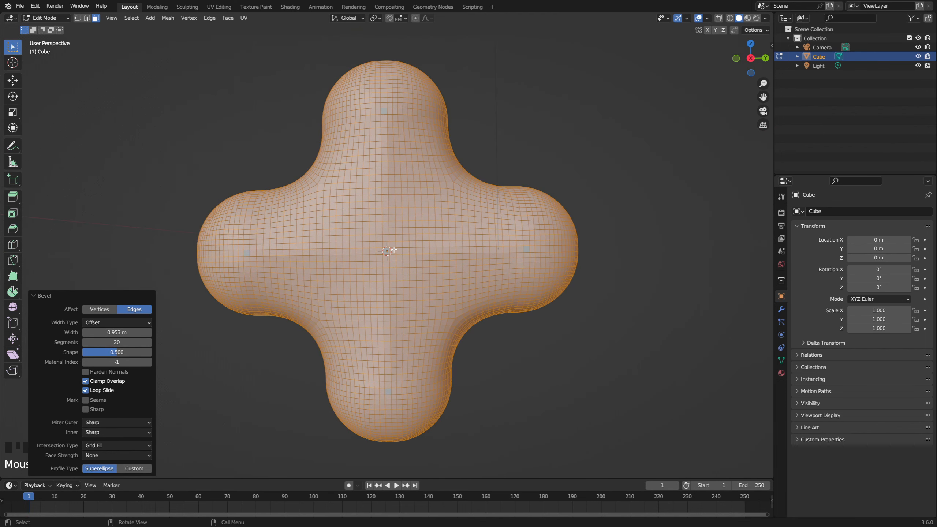
Step: Apply Shade Smooth to the rounded cross in Object Mode
{"action": "key", "text": "Tab"}
{"action": "middle_click_drag", "start_coordinate": [395, 252], "coordinate": [404, 255]}
{"action": "right_click", "coordinate": [404, 255]}
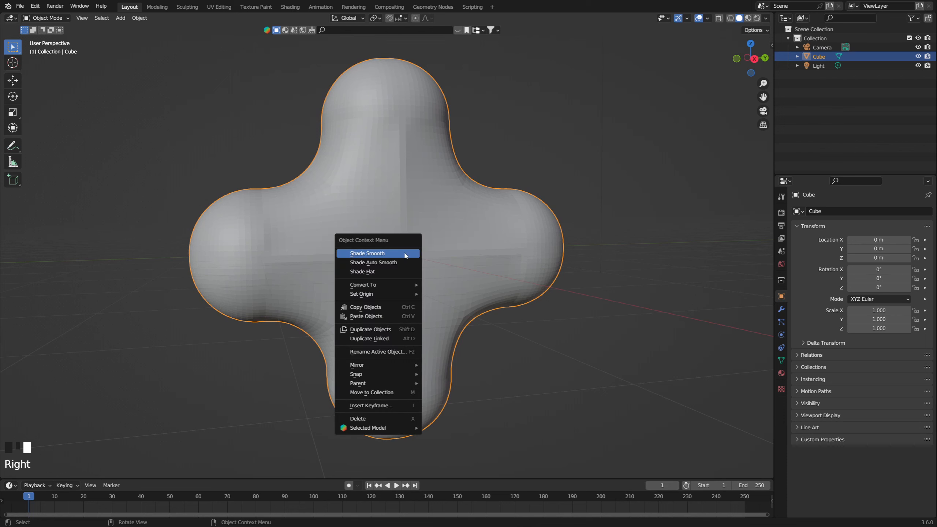
{"action": "left_click", "coordinate": [405, 257]}
{"action": "scroll", "coordinate": [473, 295], "scroll_direction": "down", "scroll_amount": 2}
{"action": "middle_click_drag", "start_coordinate": [474, 298], "coordinate": [455, 300], "text": "shift"}
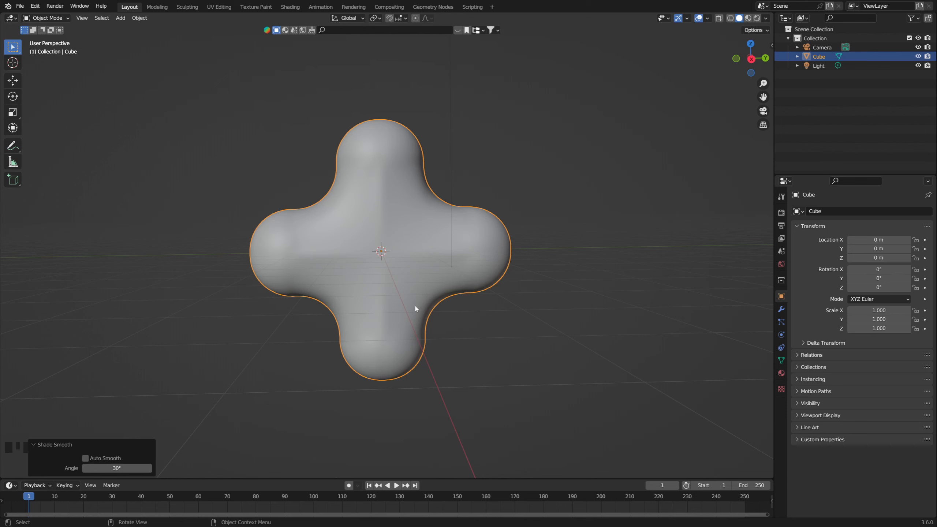
{"action": "scroll", "coordinate": [424, 307], "scroll_direction": "down", "scroll_amount": 2}
{"action": "middle_click", "coordinate": [468, 315]}
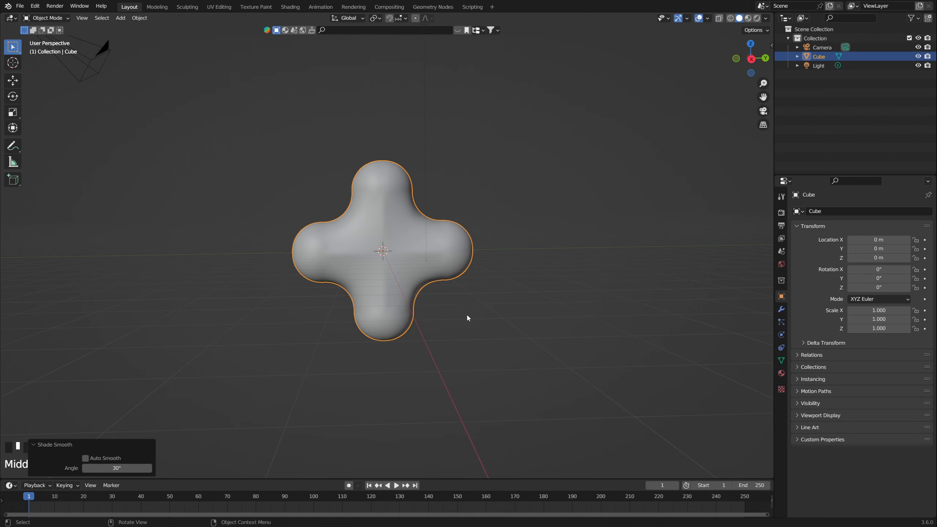
{"action": "middle_click_drag", "start_coordinate": [467, 318], "coordinate": [464, 320]}
Step: Add two vertex groups named Pin and Shade to the cross, leaving Pin active
{"action": "left_click", "coordinate": [782, 360]}
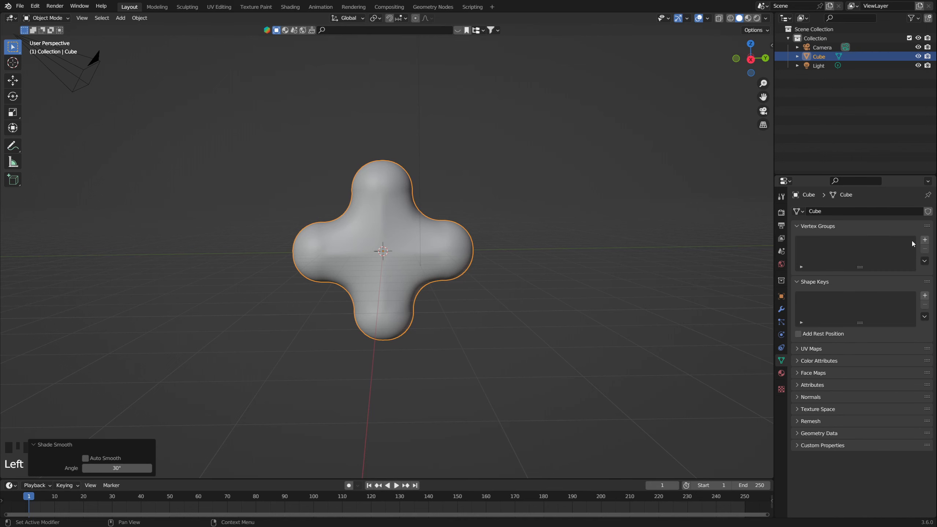
{"action": "left_click", "coordinate": [924, 240]}
{"action": "left_click", "coordinate": [925, 240]}
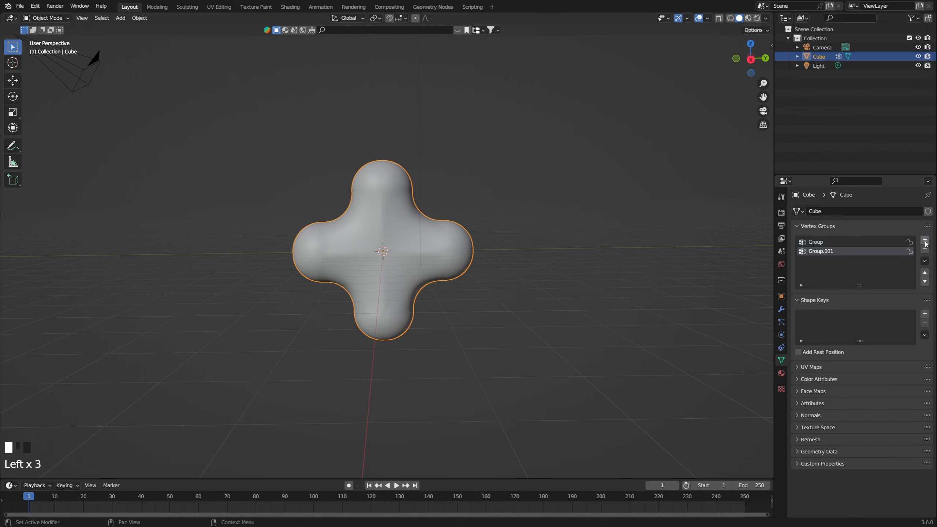
{"action": "double_click", "coordinate": [815, 243]}
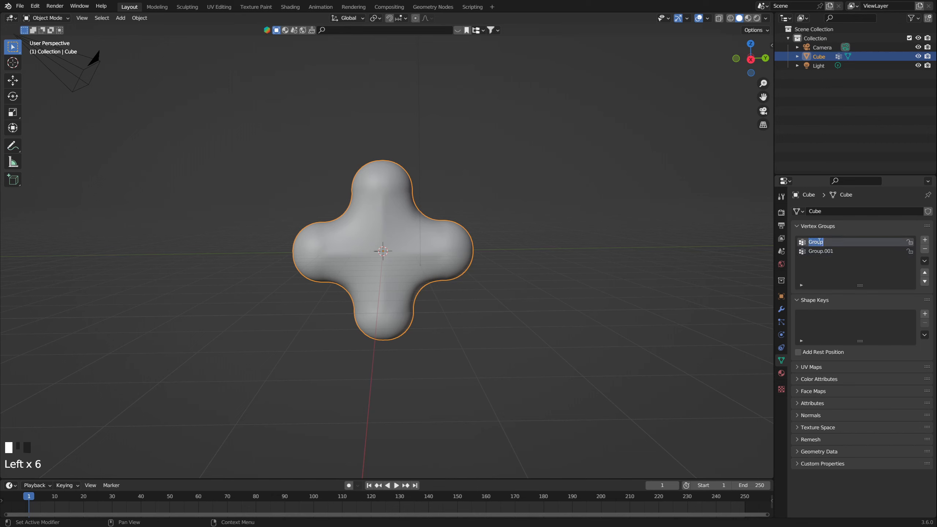
{"action": "type", "text": "Pin"}
{"action": "key", "text": "Tab"}
{"action": "type", "text": "Shad"}
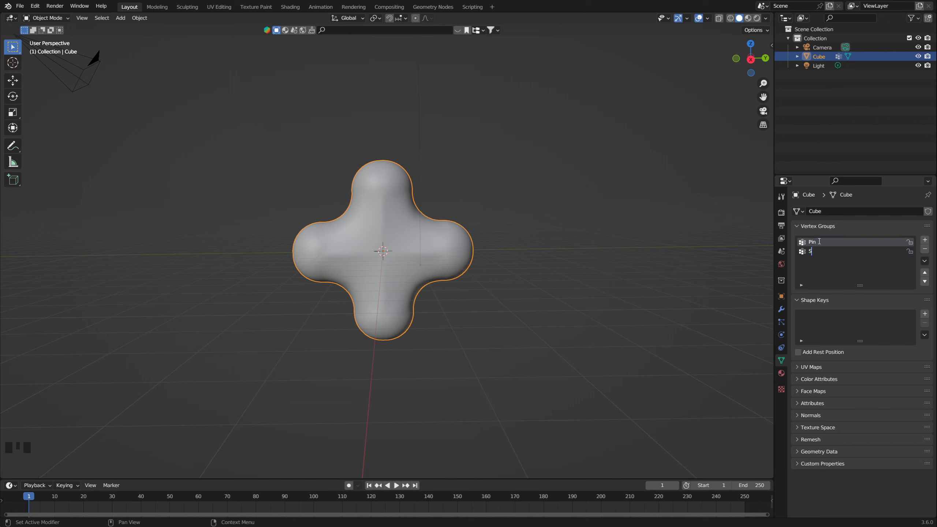
{"action": "key", "text": "Return"}
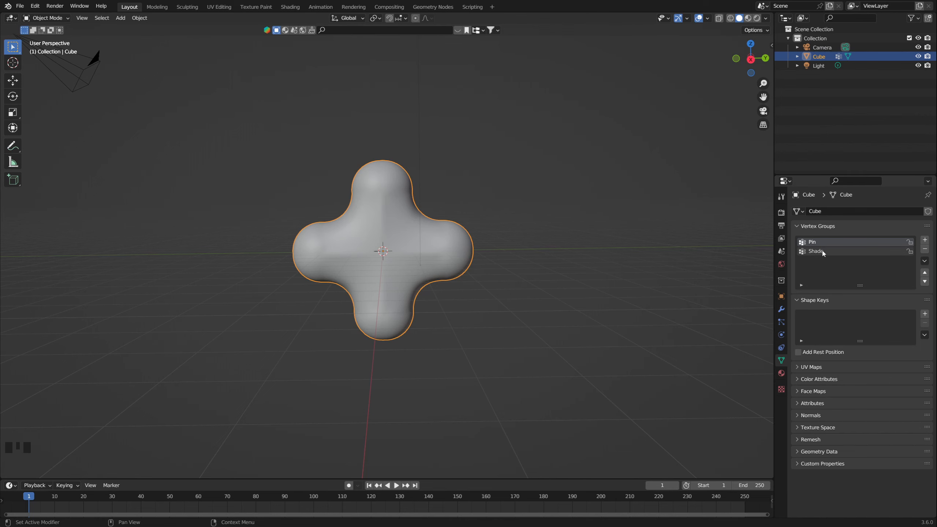
{"action": "double_click", "coordinate": [819, 244]}
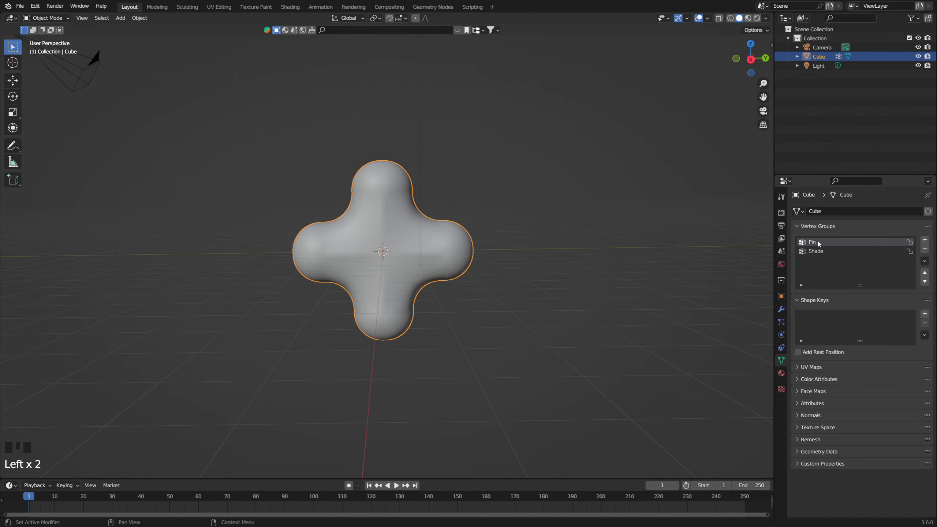
Step: Add a plane and move it about -4.93 m along Y, beside the cross
{"action": "middle_click_drag", "start_coordinate": [449, 292], "coordinate": [450, 292]}
{"action": "key", "text": "shift+a"}
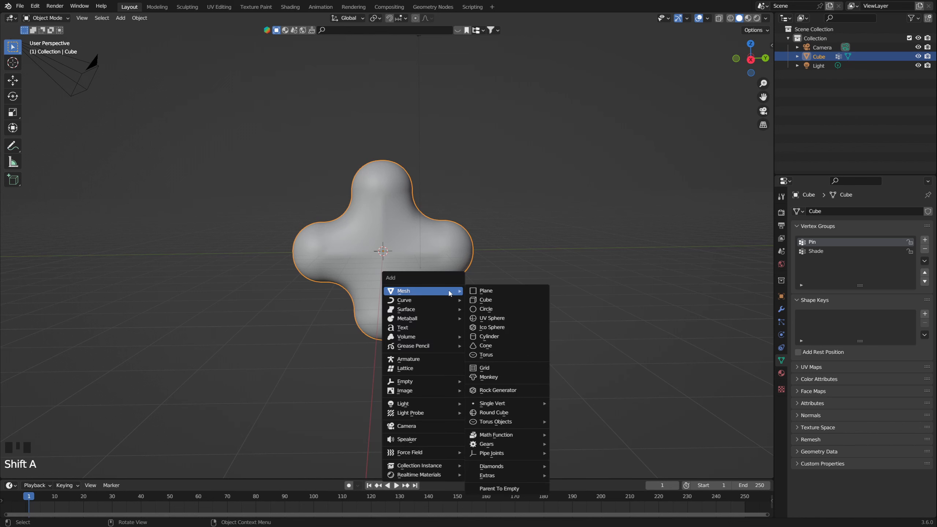
{"action": "left_click", "coordinate": [487, 291]}
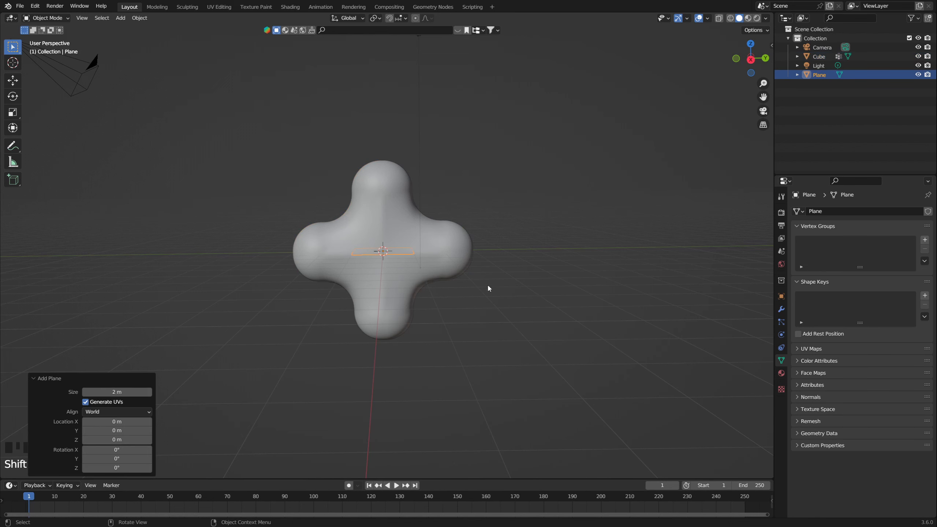
{"action": "key", "text": "g"}
{"action": "key", "text": "y"}
{"action": "left_click", "coordinate": [392, 253]}
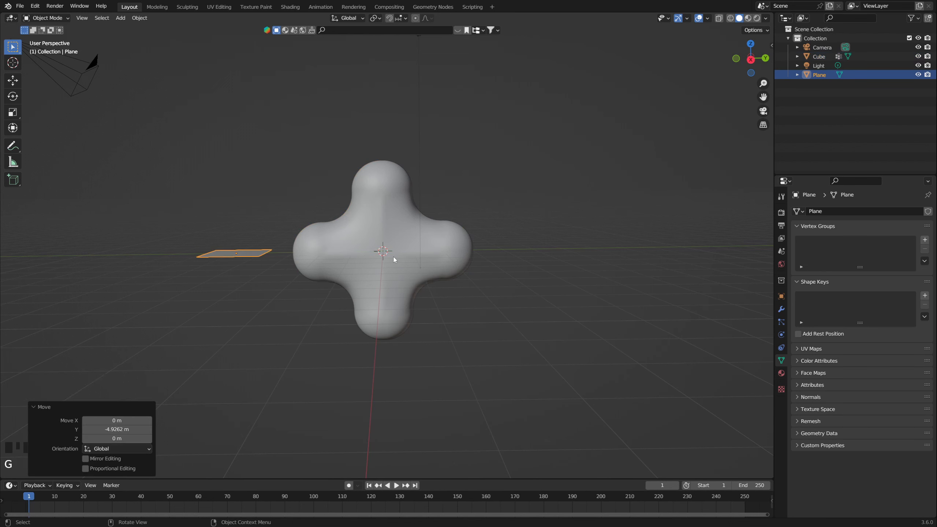
Step: Rotate the plane 90° about the X axis and scale it up by about 2.94
{"action": "type", "text": "ryx90"}
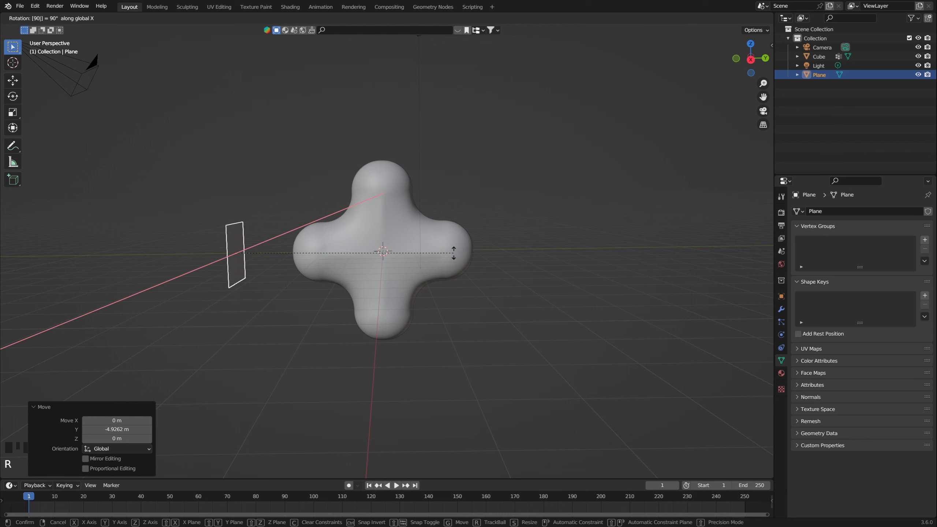
{"action": "key", "text": "Return"}
{"action": "key", "text": "s"}
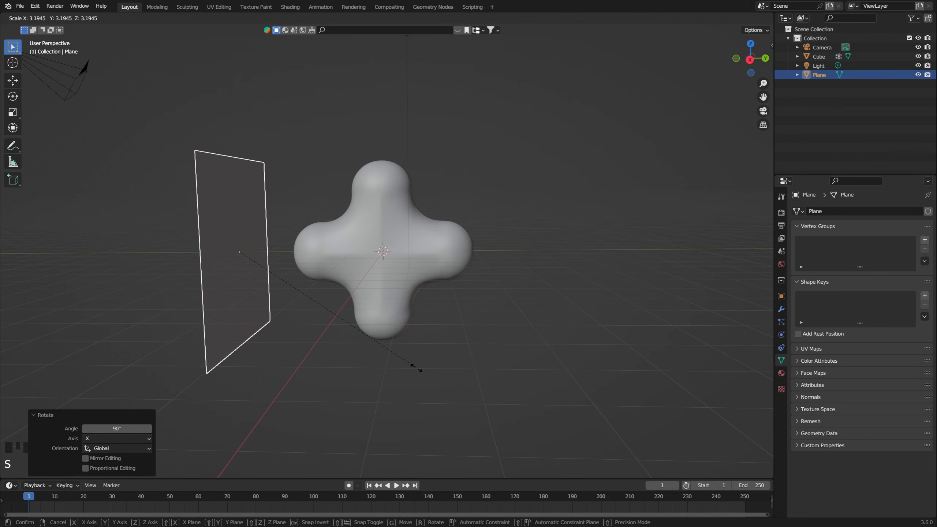
{"action": "left_click", "coordinate": [380, 355]}
{"action": "middle_click_drag", "start_coordinate": [379, 353], "coordinate": [351, 343]}
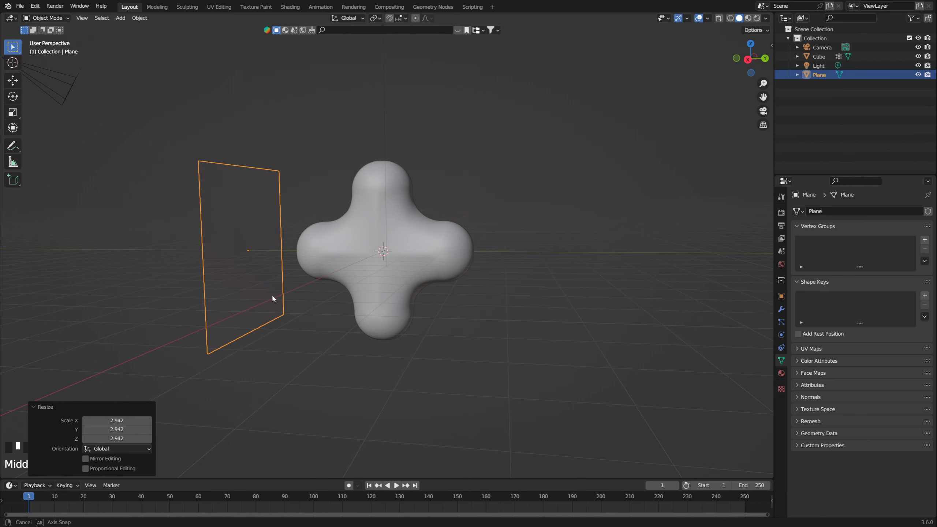
Step: In the right orthographic view, move the plane about -1.09 m along Y, farther from the cross
{"action": "middle_click_drag", "start_coordinate": [272, 296], "coordinate": [290, 296]}
{"action": "key", "text": "KP_3"}
{"action": "scroll", "coordinate": [290, 298], "scroll_direction": "down", "scroll_amount": 2}
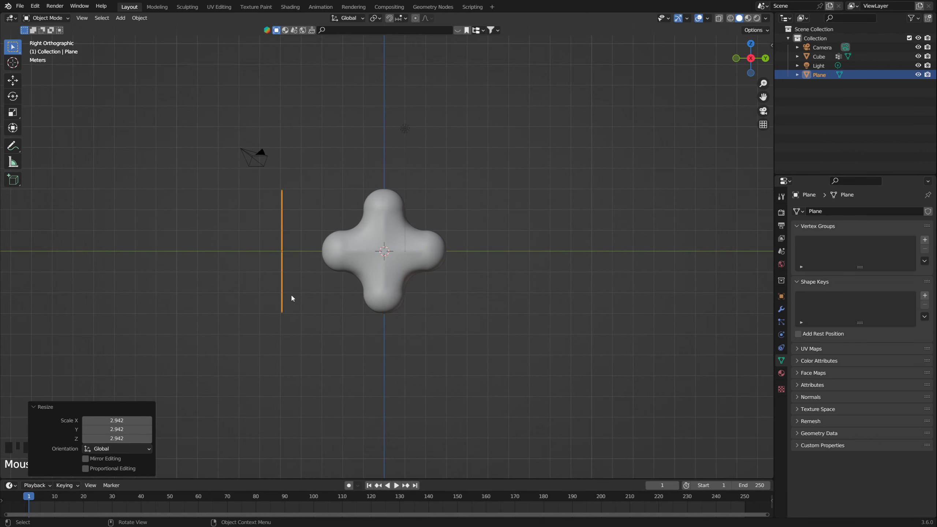
{"action": "key", "text": "g"}
{"action": "key", "text": "y"}
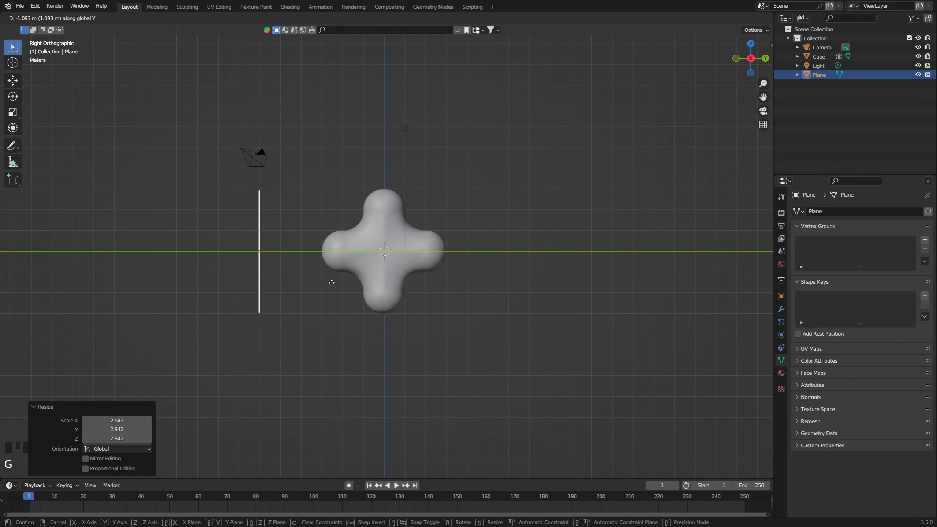
{"action": "left_click", "coordinate": [332, 284]}
{"action": "middle_click_drag", "start_coordinate": [353, 285], "coordinate": [384, 265], "text": "shift"}
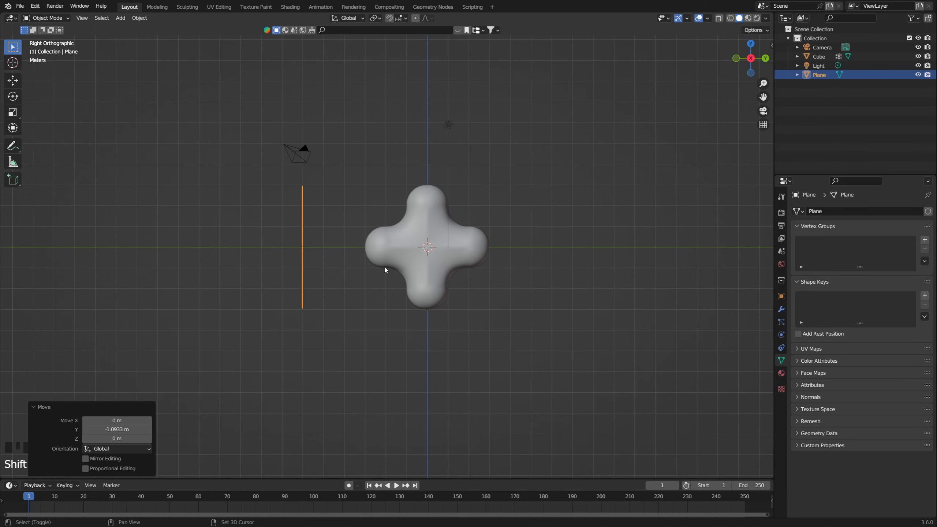
{"action": "scroll", "coordinate": [383, 265], "scroll_direction": "up", "scroll_amount": 3}
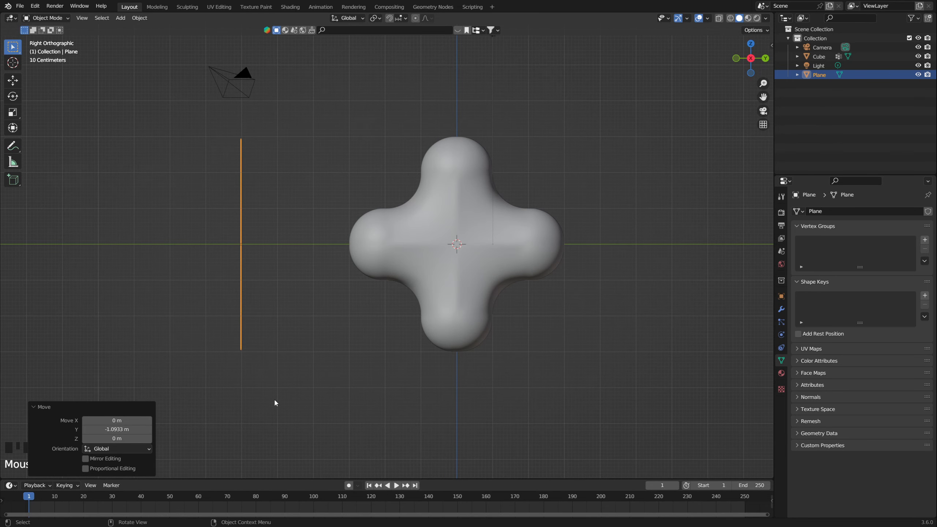
Step: Scale the plane up by about 1.07 and apply its scale
{"action": "middle_click_drag", "start_coordinate": [256, 174], "coordinate": [240, 175]}
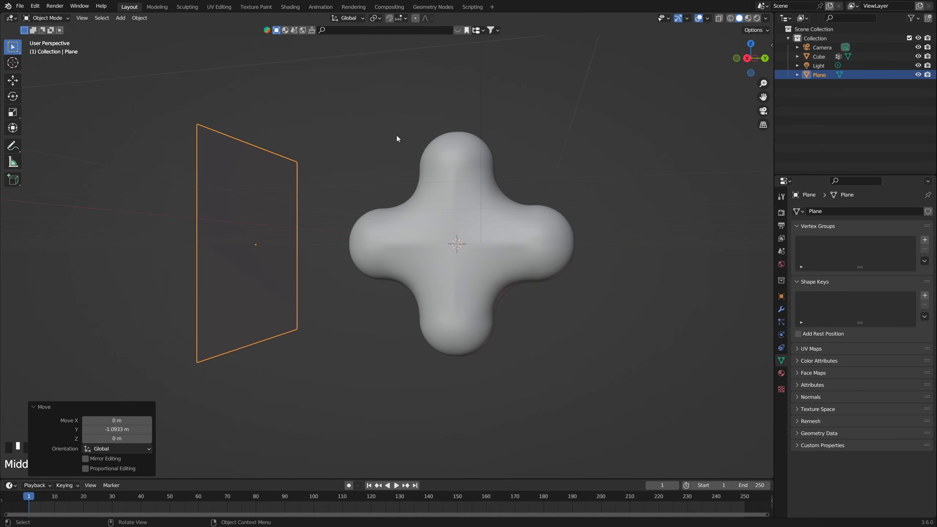
{"action": "mouse_move", "coordinate": [424, 369]}
{"action": "middle_mouse_down"}
{"action": "mouse_move", "coordinate": [397, 305]}
{"action": "mouse_move", "coordinate": [416, 280]}
{"action": "middle_mouse_up"}
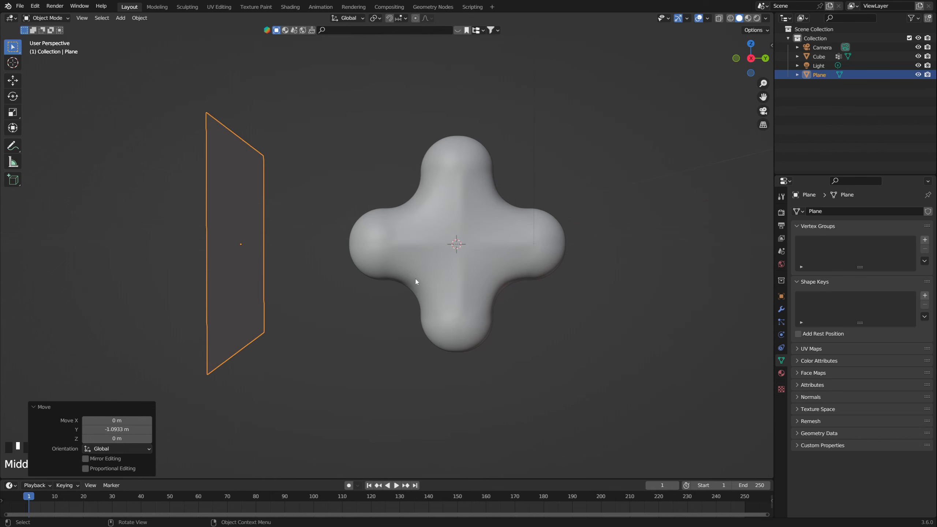
{"action": "key", "text": "s"}
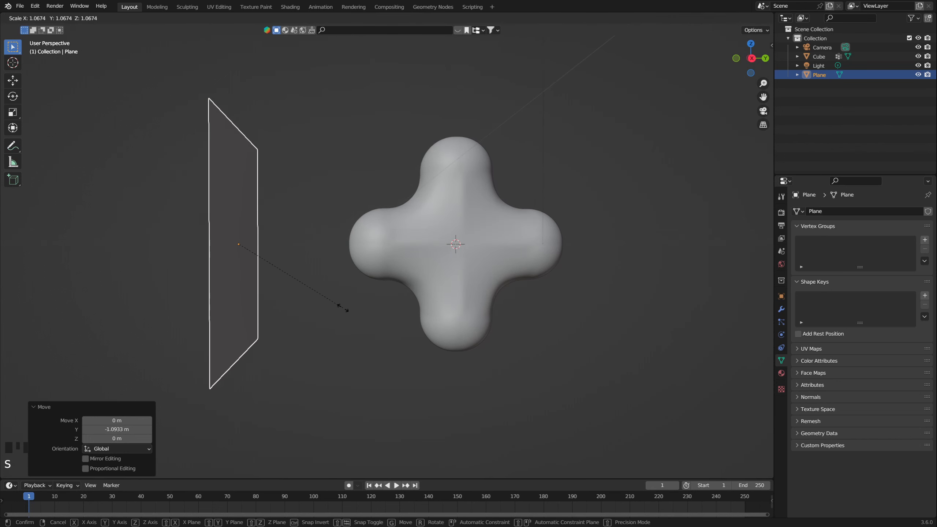
{"action": "left_click", "coordinate": [342, 310]}
{"action": "key", "text": "ctrl+a"}
{"action": "left_click", "coordinate": [245, 248]}
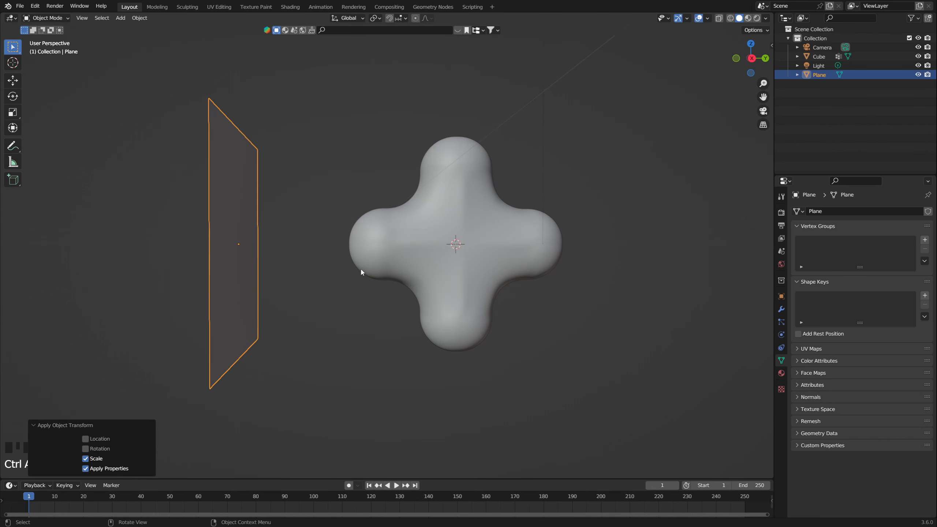
Step: Insert a keyframe for the plane at frame 1, with the plane at its starting position beside the cross
{"action": "middle_click_drag", "start_coordinate": [360, 268], "coordinate": [359, 270]}
{"action": "key", "text": "KP_3"}
{"action": "scroll", "coordinate": [359, 270], "scroll_direction": "down", "scroll_amount": 2}
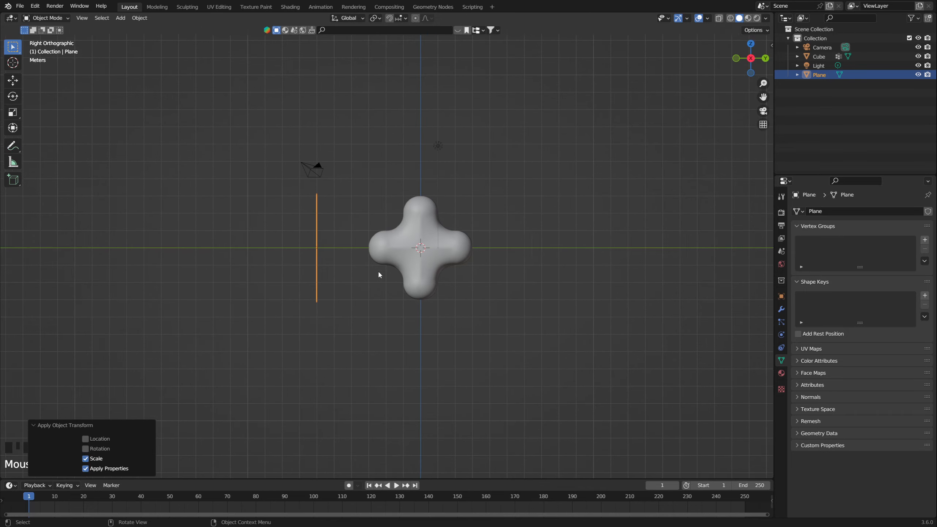
{"action": "middle_click_drag", "start_coordinate": [447, 276], "coordinate": [403, 282], "text": "shift"}
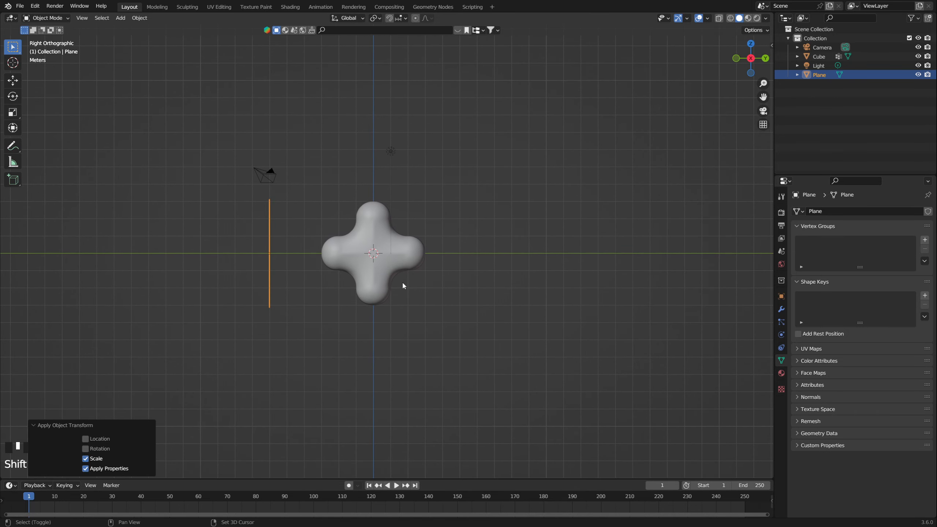
{"action": "key", "text": "i"}
{"action": "left_click", "coordinate": [362, 272]}
Step: At frame 80, move the plane about 10.98 m along Y past the cross and insert a keyframe
{"action": "left_click_drag", "start_coordinate": [129, 499], "coordinate": [256, 500]}
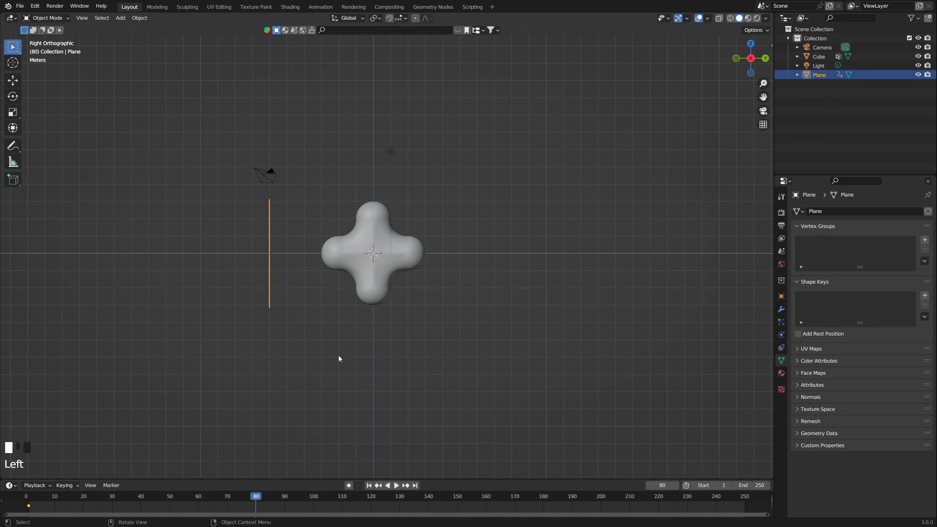
{"action": "key", "text": "g"}
{"action": "key", "text": "y"}
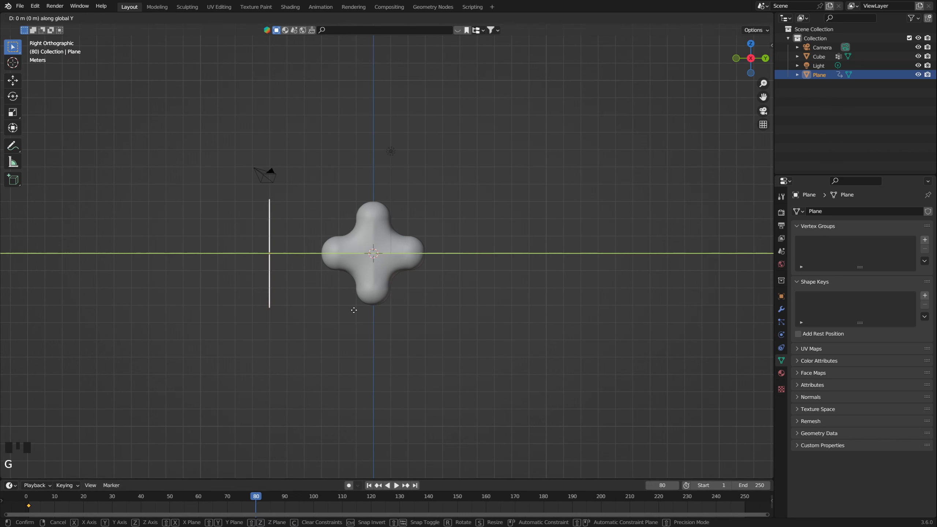
{"action": "left_click", "coordinate": [543, 304]}
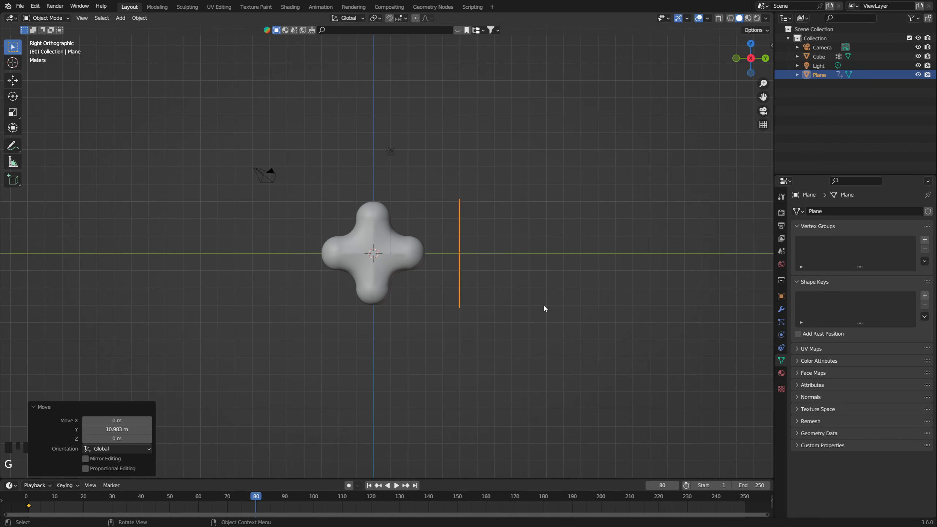
{"action": "key", "text": "i"}
{"action": "left_click", "coordinate": [544, 306]}
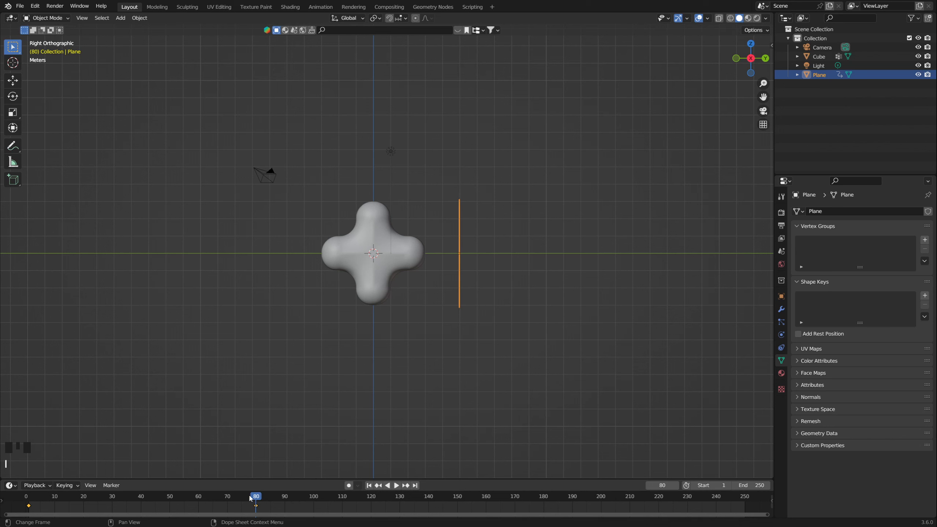
Step: Set the plane's keyframe interpolation to Linear and scrub through the animation to check the motion
{"action": "left_click_drag", "start_coordinate": [250, 496], "coordinate": [175, 495]}
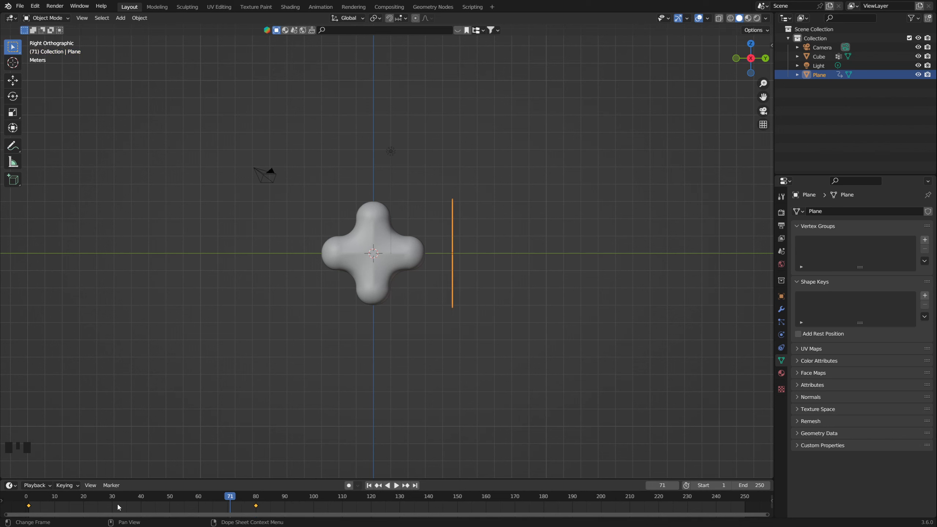
{"action": "key", "text": "t"}
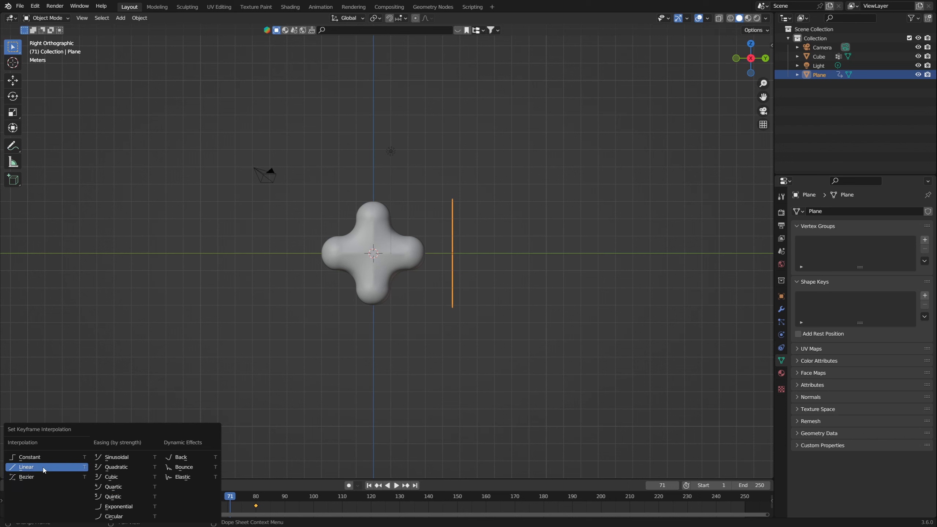
{"action": "left_click", "coordinate": [32, 467]}
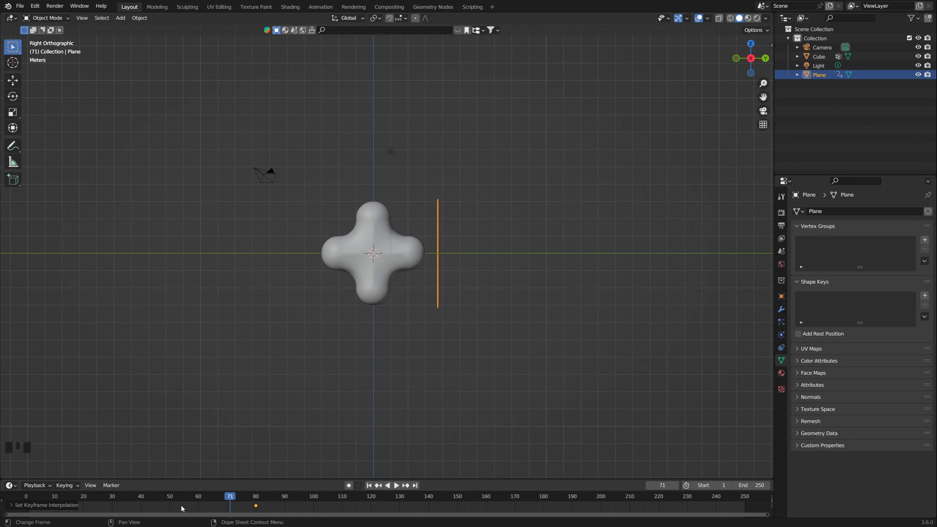
{"action": "left_click_drag", "start_coordinate": [230, 497], "coordinate": [279, 494]}
{"action": "scroll", "coordinate": [423, 370], "scroll_direction": "down", "scroll_amount": 1}
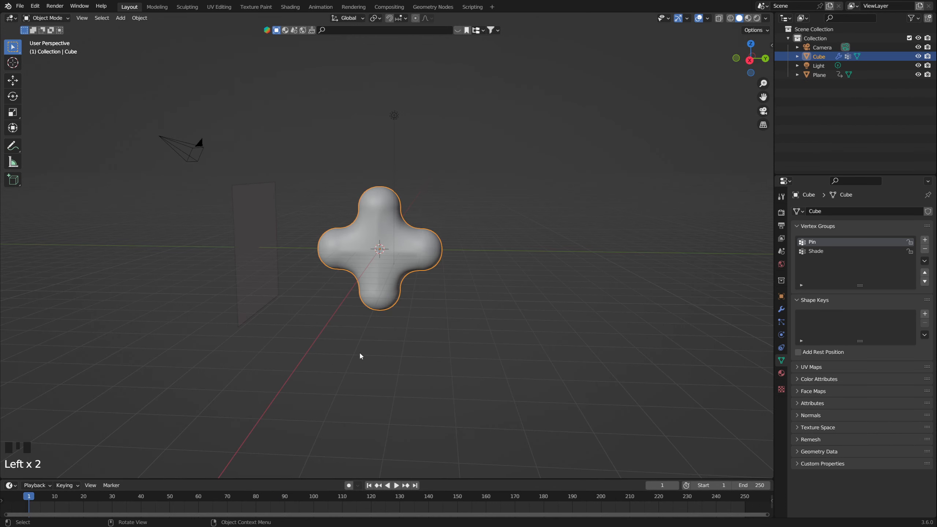
Step: Create a new geometry node tree on the cross in the Geometry Nodes workspace and pin it
{"action": "left_click", "coordinate": [433, 7]}
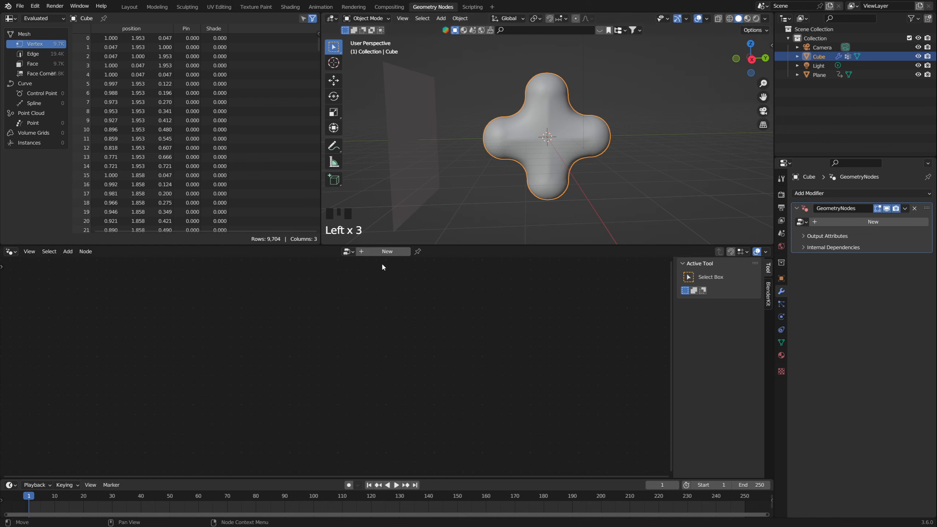
{"action": "left_click", "coordinate": [379, 252]}
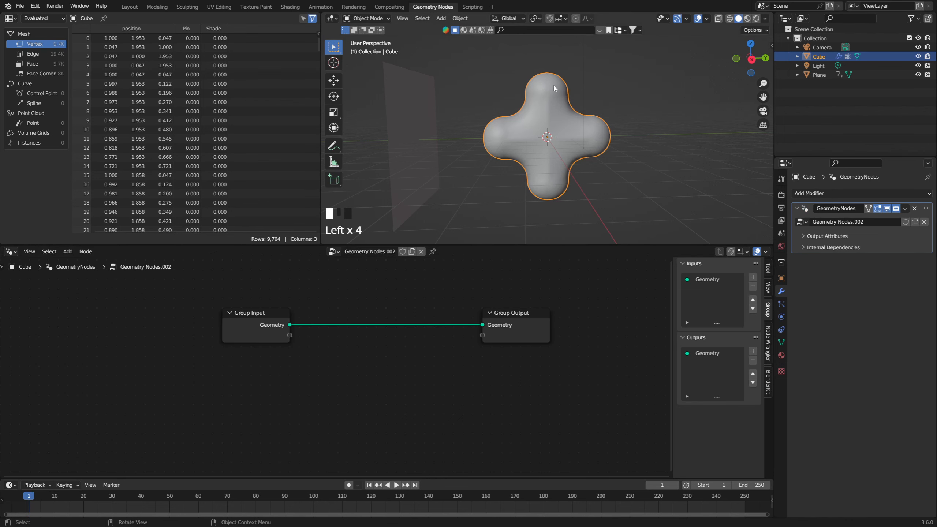
{"action": "left_click_drag", "start_coordinate": [256, 316], "coordinate": [201, 314]}
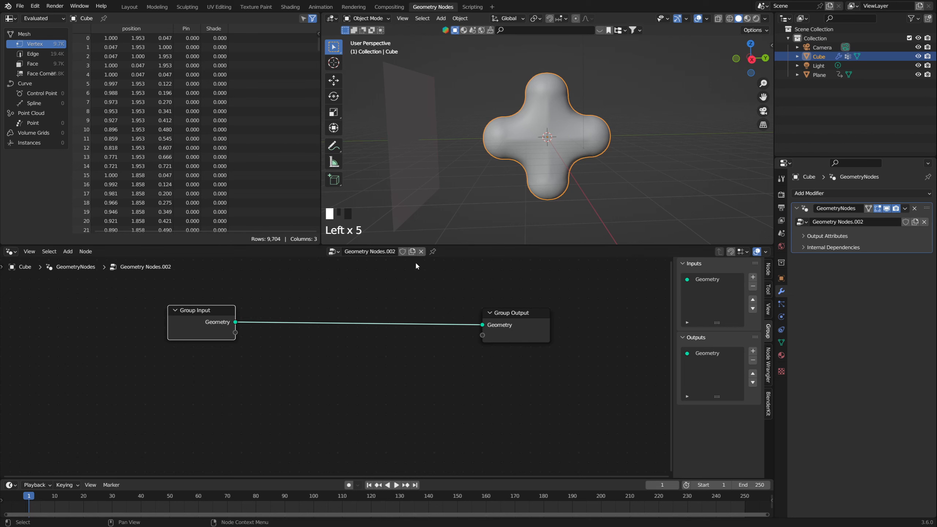
{"action": "left_click", "coordinate": [433, 252]}
{"action": "middle_click_drag", "start_coordinate": [569, 186], "coordinate": [485, 229]}
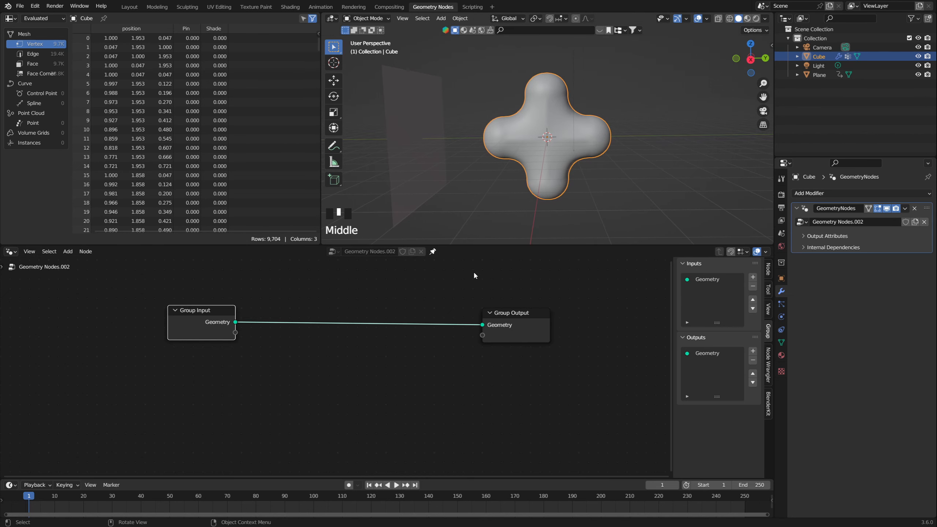
Step: Bring the plane into the node tree as an Object Info node below Group Input
{"action": "left_click", "coordinate": [815, 75]}
{"action": "left_click_drag", "start_coordinate": [815, 75], "coordinate": [192, 376]}
{"action": "middle_click_drag", "start_coordinate": [202, 371], "coordinate": [241, 359]}
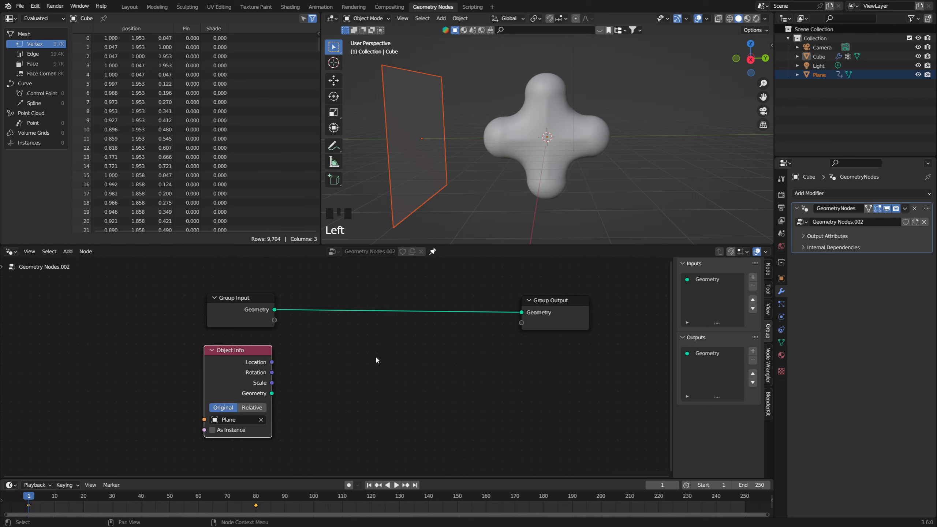
Step: Add a Geometry Proximity node and connect the Object Info geometry to its Target input
{"action": "key", "text": "shift+a"}
{"action": "key", "text": "s"}
{"action": "type", "text": "proxim"}
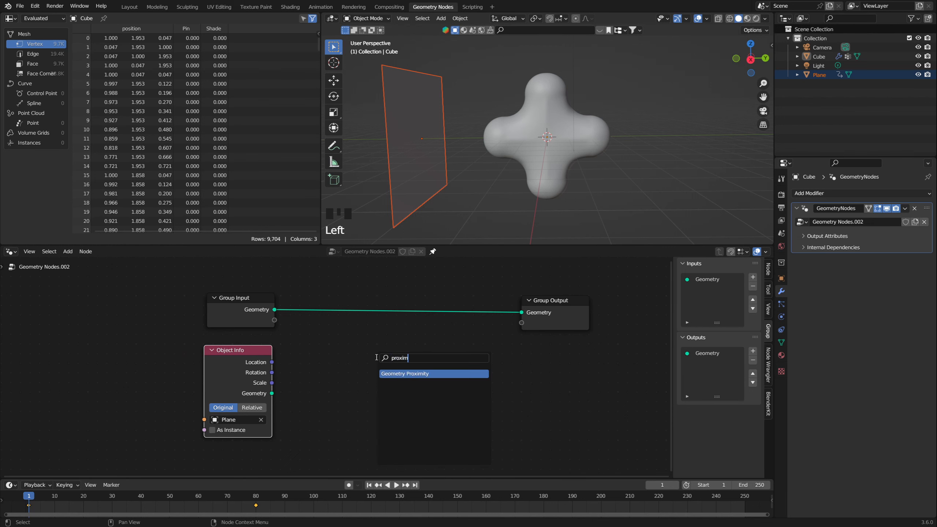
{"action": "key", "text": "Return"}
{"action": "left_click", "coordinate": [303, 357]}
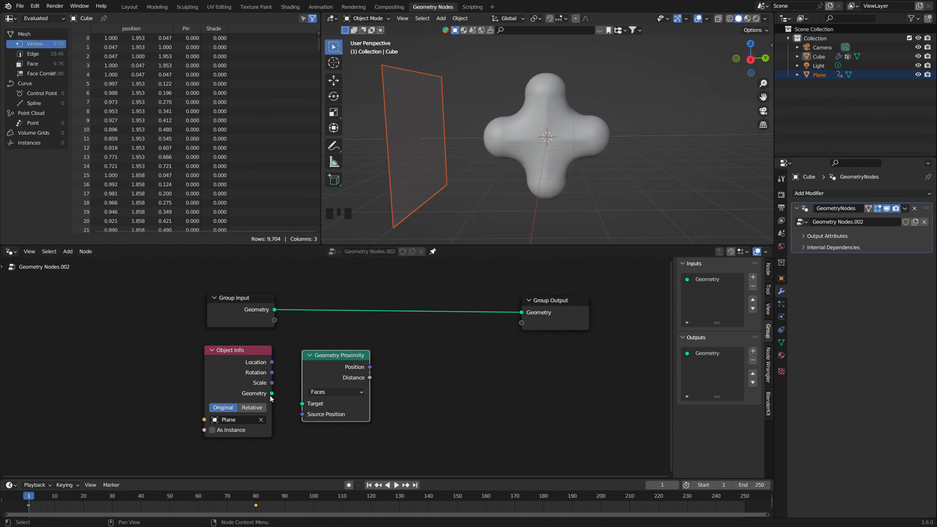
{"action": "left_click_drag", "start_coordinate": [271, 394], "coordinate": [302, 403]}
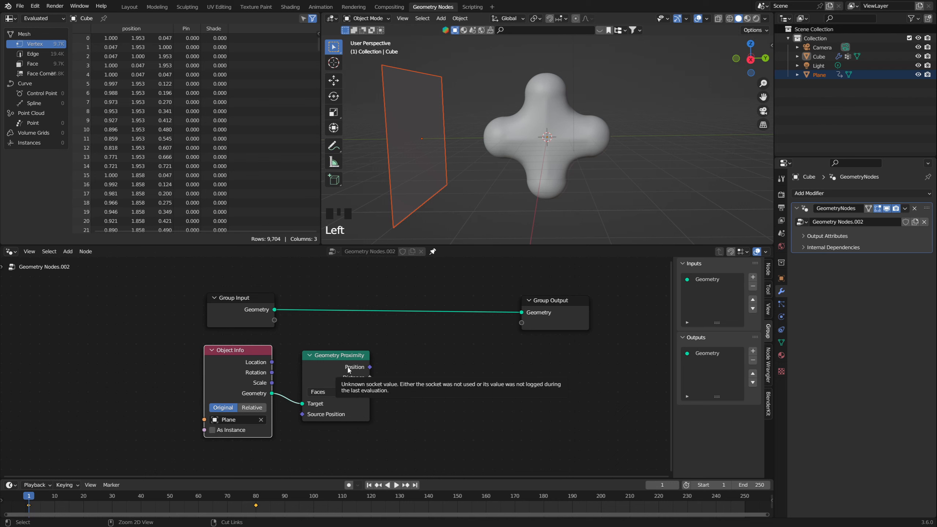
Step: Preview the Geometry Proximity Position output on the Group Input geometry through a Viewer node
{"action": "left_click", "coordinate": [348, 369], "text": "ctrl+shift"}
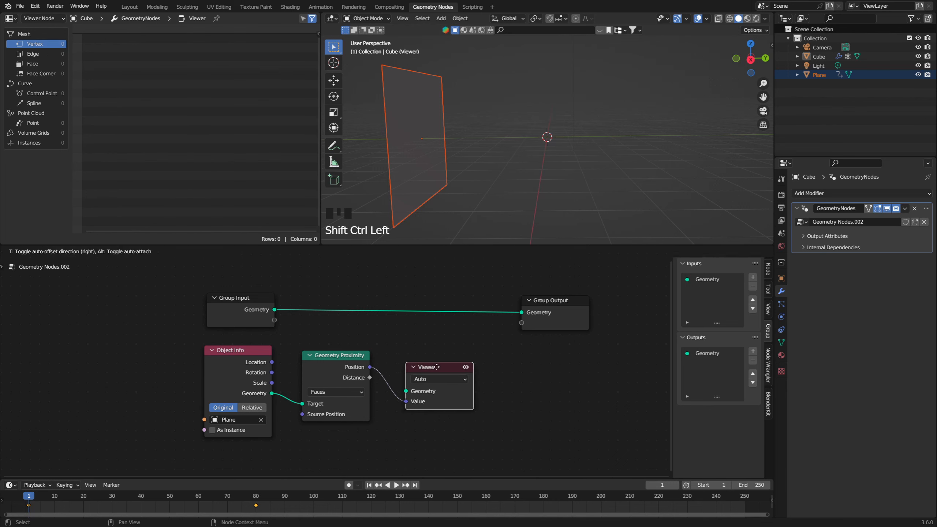
{"action": "left_click", "coordinate": [256, 314], "text": "ctrl+shift"}
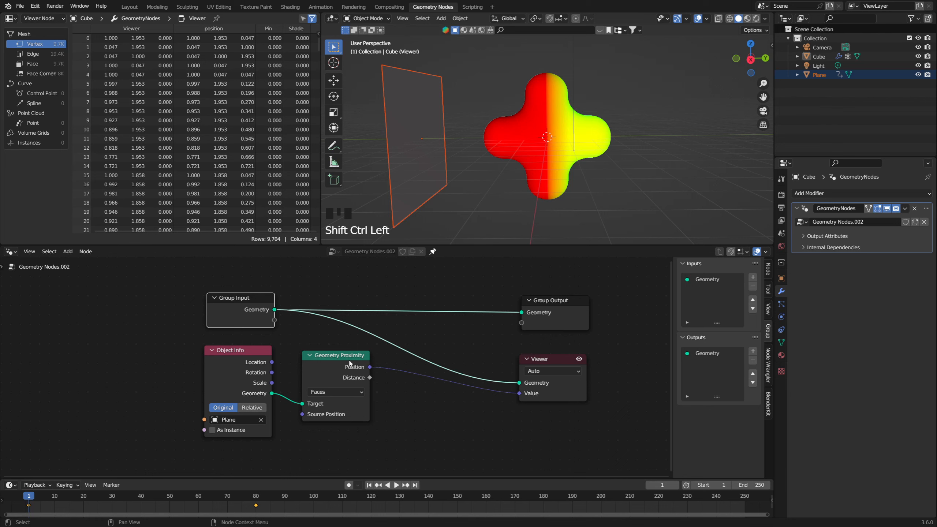
{"action": "middle_click_drag", "start_coordinate": [594, 156], "coordinate": [542, 75]}
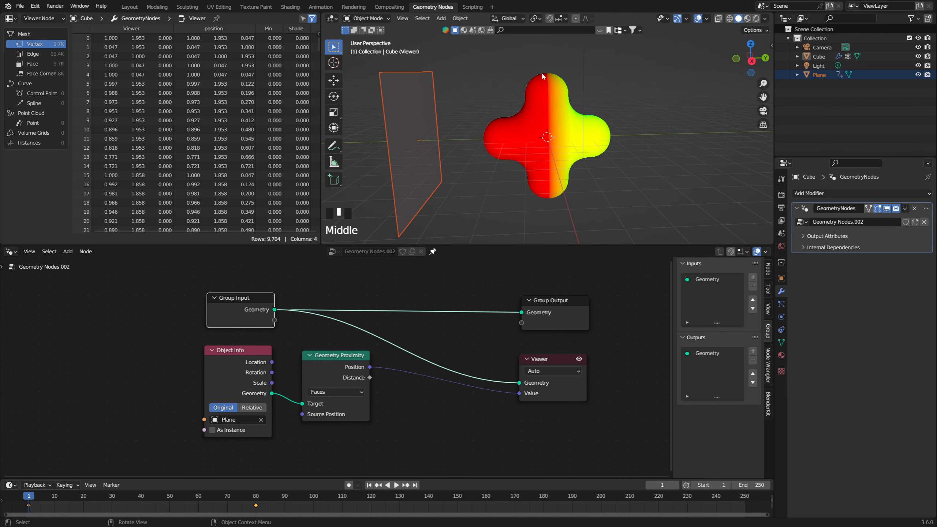
Step: Switch the Viewer to the Geometry Proximity Distance output and set the Object Info node to Relative
{"action": "left_click", "coordinate": [350, 376], "text": "ctrl+shift"}
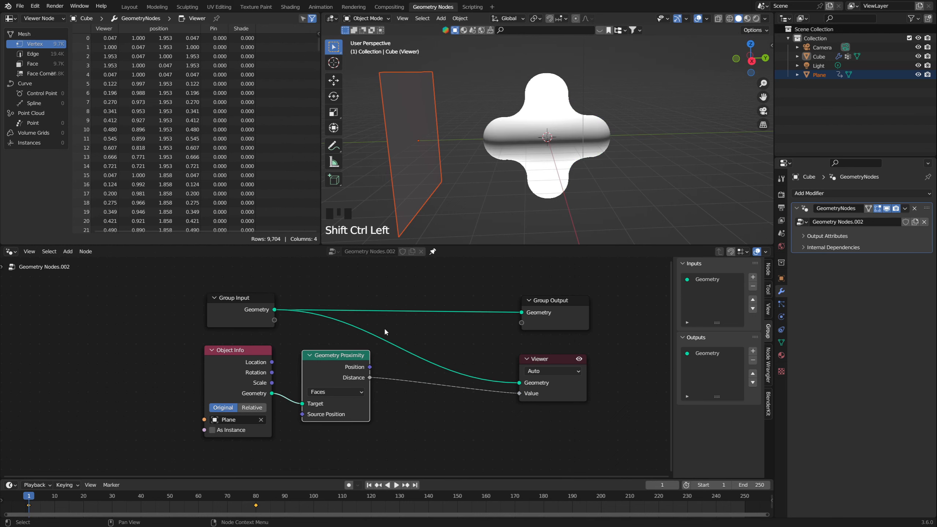
{"action": "middle_click_drag", "start_coordinate": [487, 148], "coordinate": [508, 135]}
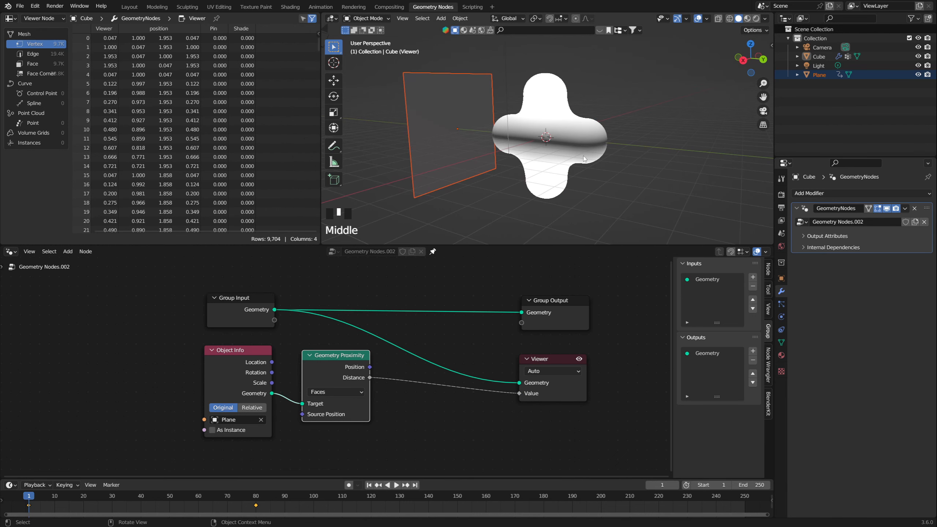
{"action": "left_click", "coordinate": [255, 407]}
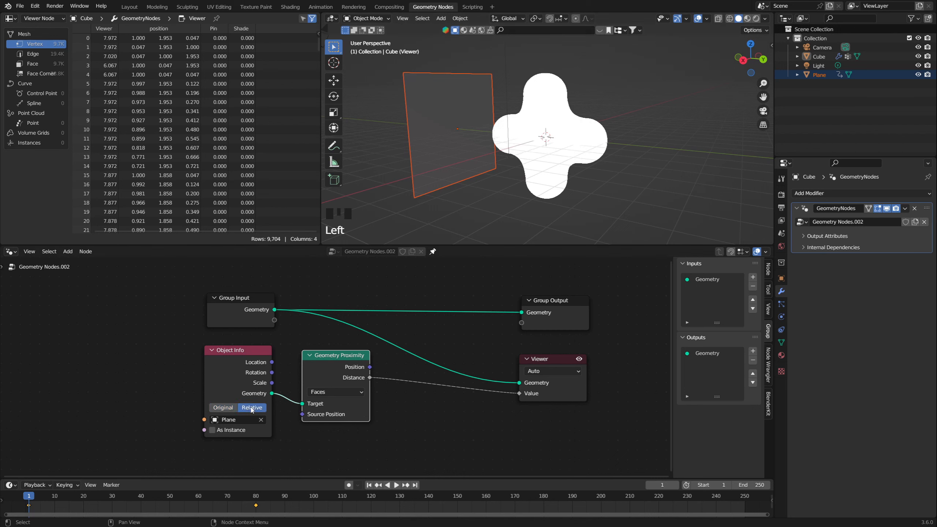
Step: Scrub the animation to frame 45 and hide the plane in the viewport to inspect the distance gradient on the cross
{"action": "middle_click_drag", "start_coordinate": [587, 142], "coordinate": [613, 141]}
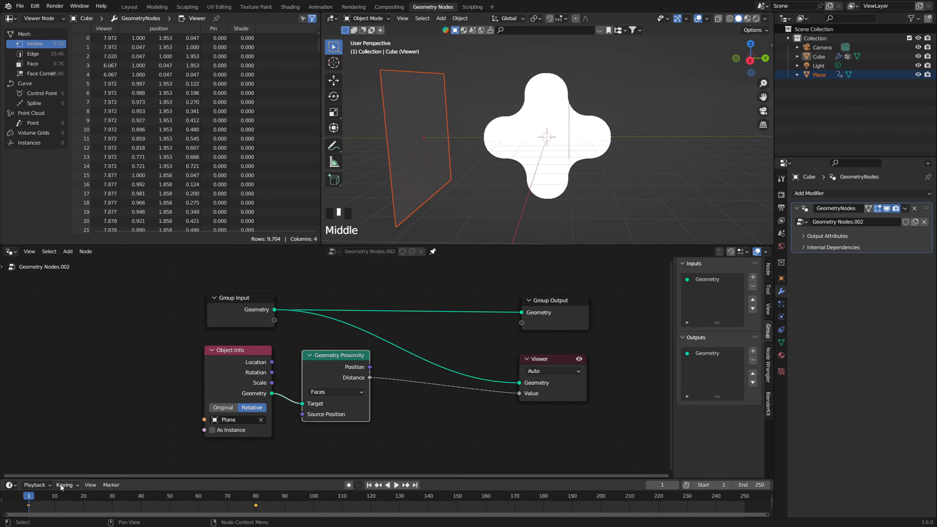
{"action": "left_click_drag", "start_coordinate": [31, 497], "coordinate": [155, 502]}
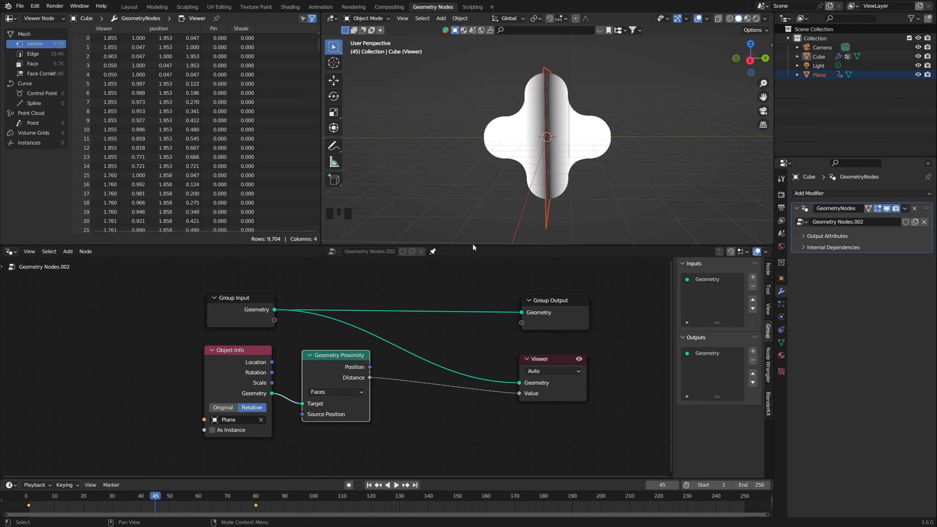
{"action": "middle_click_drag", "start_coordinate": [475, 236], "coordinate": [511, 199]}
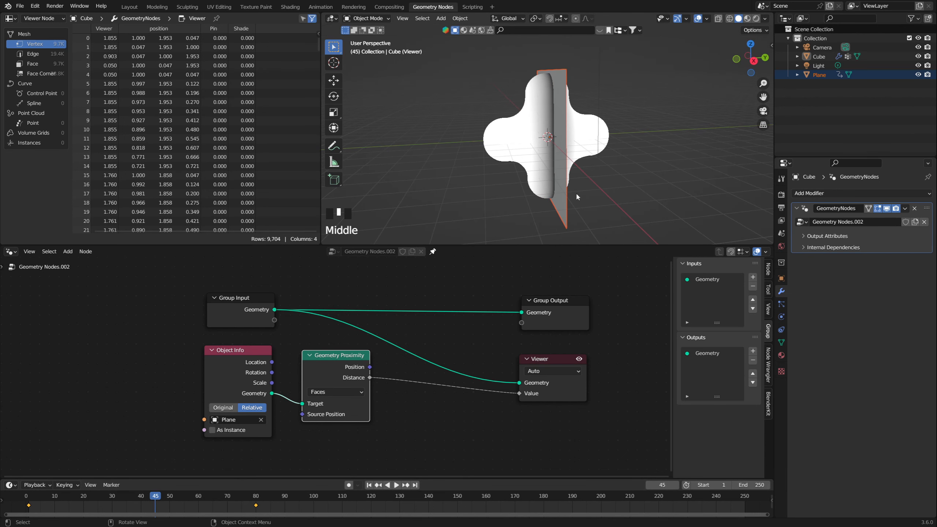
{"action": "middle_click_drag", "start_coordinate": [577, 197], "coordinate": [639, 115]}
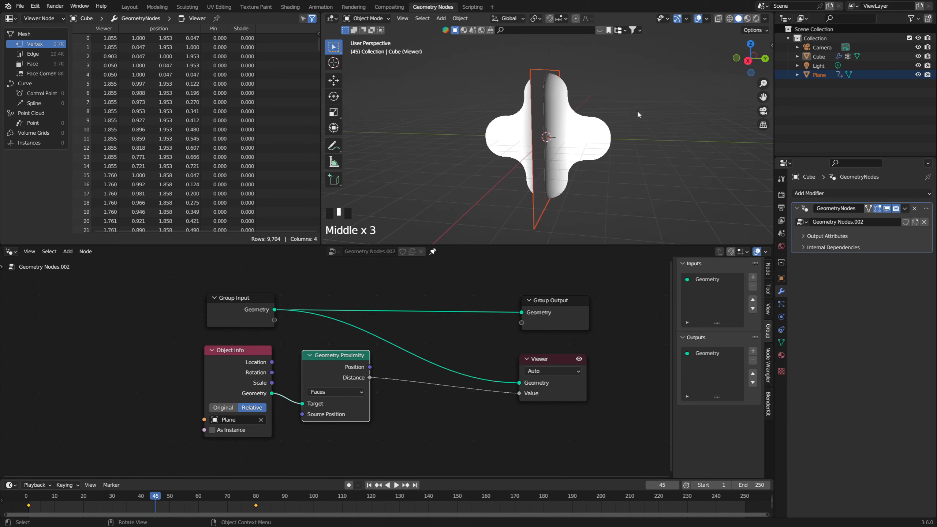
{"action": "left_click", "coordinate": [918, 75]}
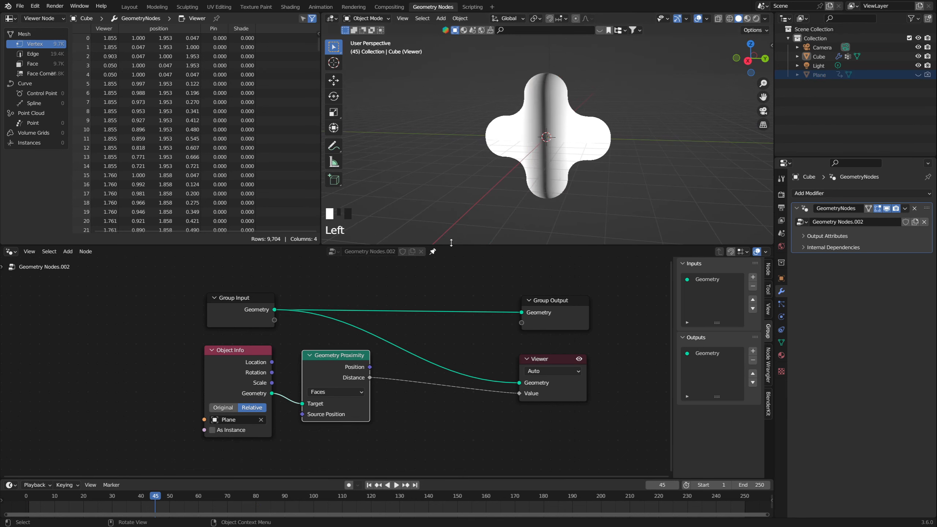
{"action": "middle_click_drag", "start_coordinate": [451, 242], "coordinate": [479, 235]}
{"action": "scroll", "coordinate": [519, 196], "scroll_direction": "up", "scroll_amount": 1}
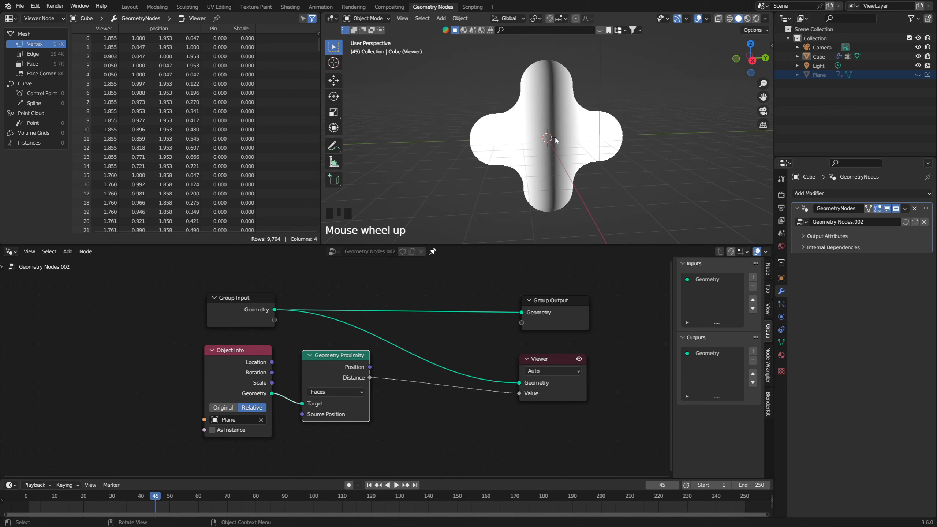
Step: Connect the Geometry Proximity Distance output to two new Group Output sockets
{"action": "left_click_drag", "start_coordinate": [562, 305], "coordinate": [560, 305]}
{"action": "left_click_drag", "start_coordinate": [554, 277], "coordinate": [588, 360]}
{"action": "middle_click_drag", "start_coordinate": [588, 360], "coordinate": [489, 355]}
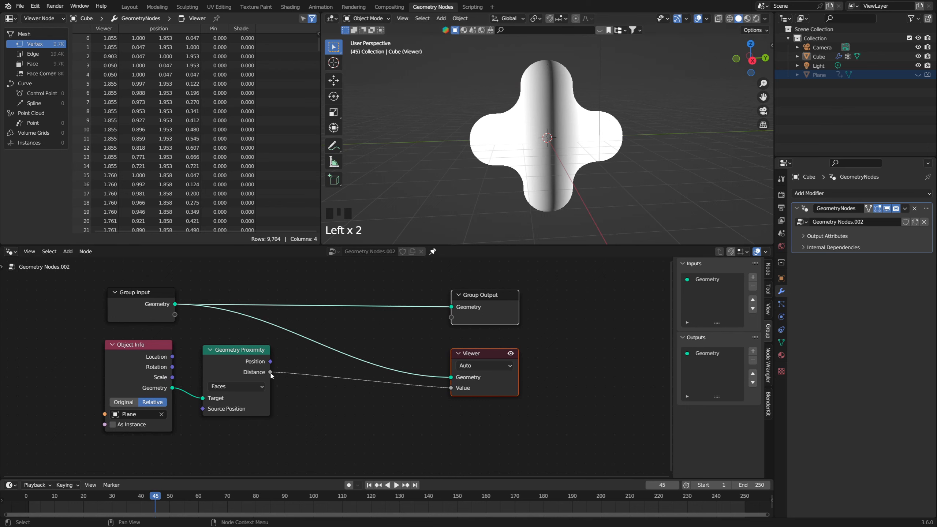
{"action": "mouse_move", "coordinate": [271, 375]}
{"action": "left_click_drag", "start_coordinate": [270, 371], "coordinate": [452, 318]}
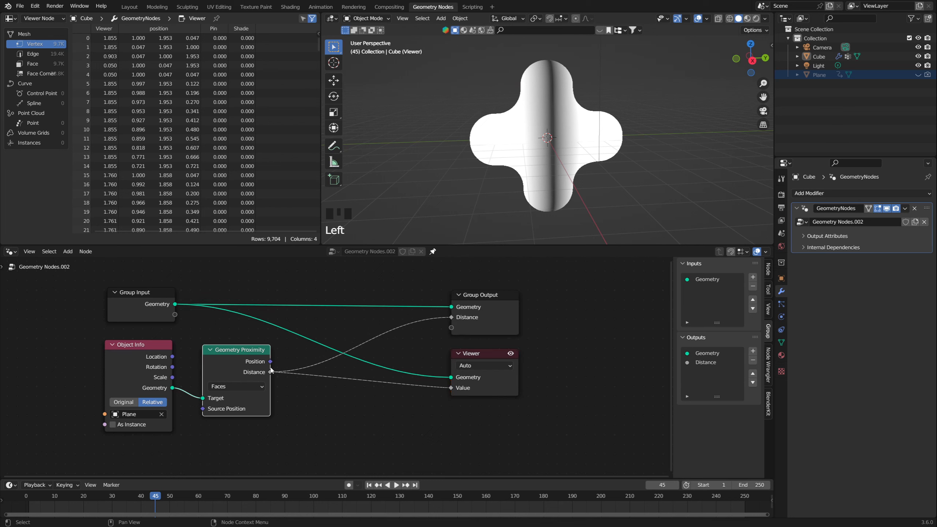
{"action": "left_click_drag", "start_coordinate": [271, 371], "coordinate": [277, 374]}
{"action": "left_click_drag", "start_coordinate": [276, 376], "coordinate": [462, 333]}
Step: Rename the node group's two Distance outputs to Pin and Shade
{"action": "key", "text": "n"}
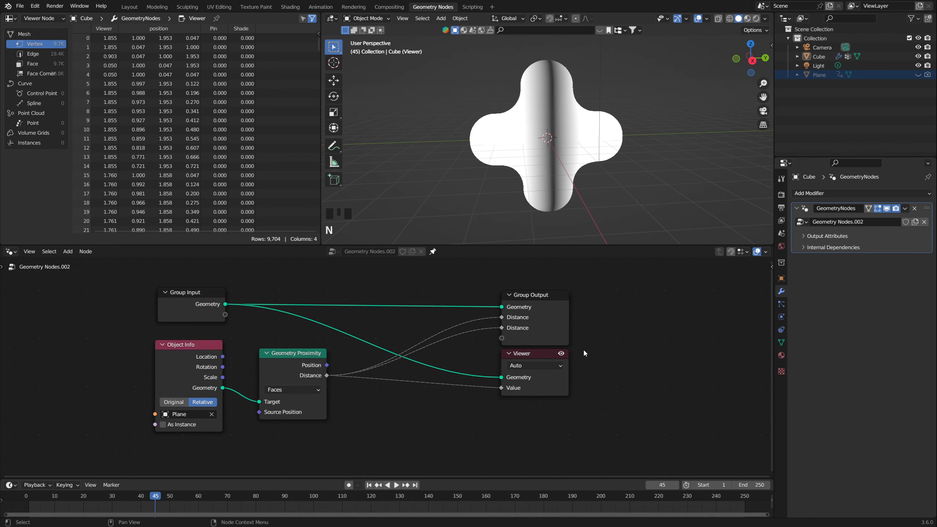
{"action": "key", "text": "n"}
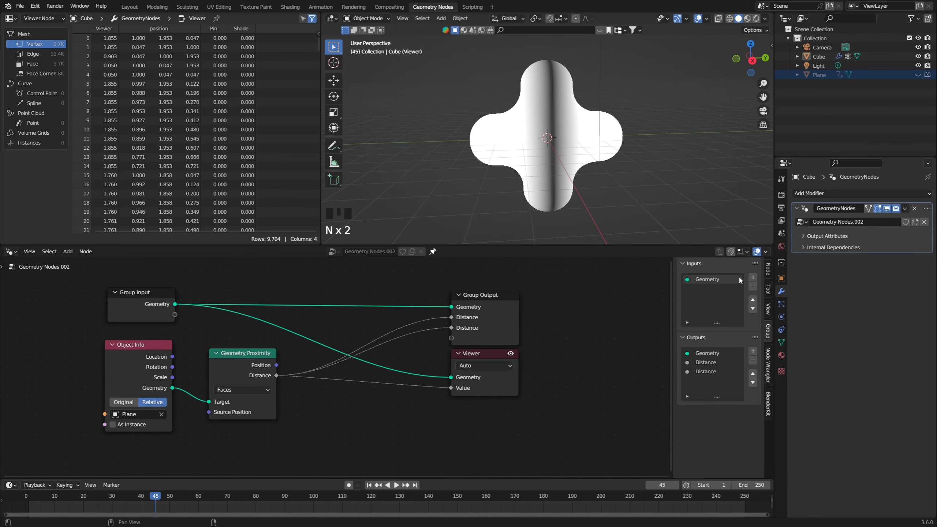
{"action": "left_click", "coordinate": [768, 272]}
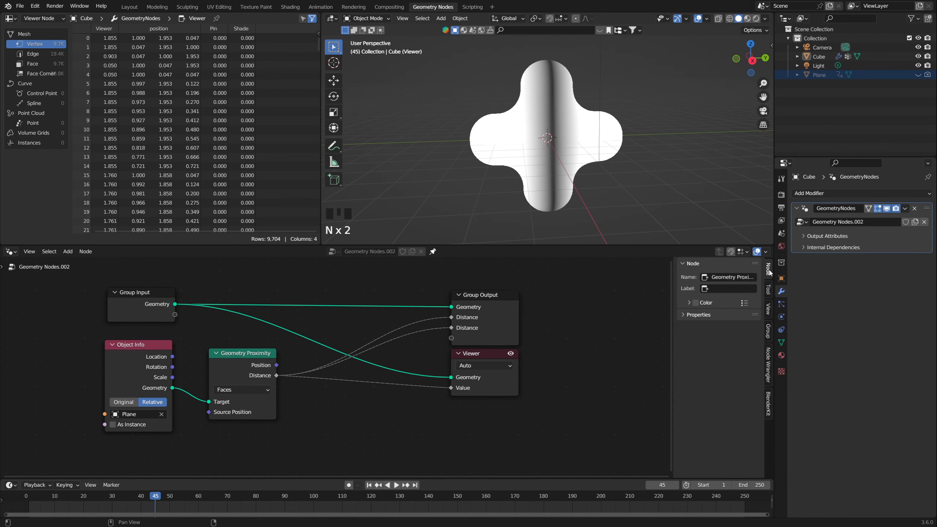
{"action": "left_click", "coordinate": [768, 331]}
{"action": "double_click", "coordinate": [702, 362]}
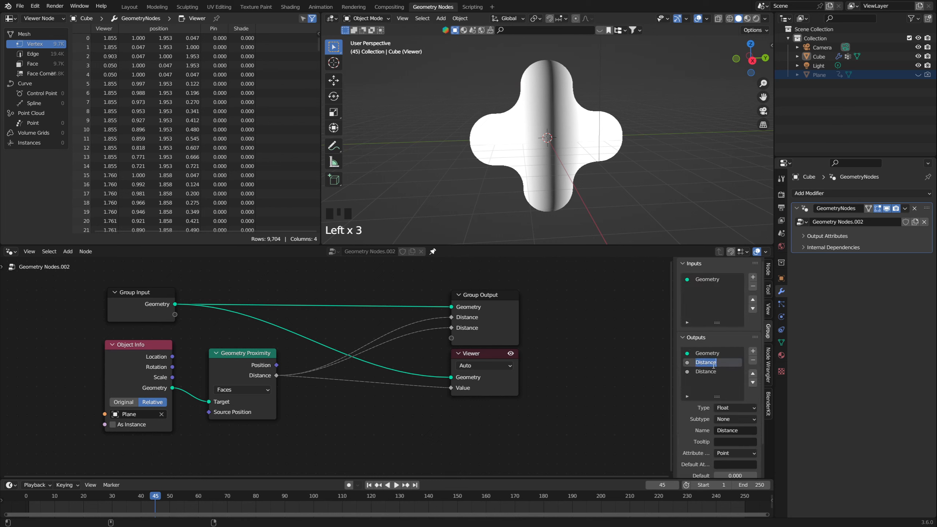
{"action": "type", "text": "Pin"}
{"action": "key", "text": "Tab"}
{"action": "type", "text": "Shade"}
{"action": "key", "text": "Return"}
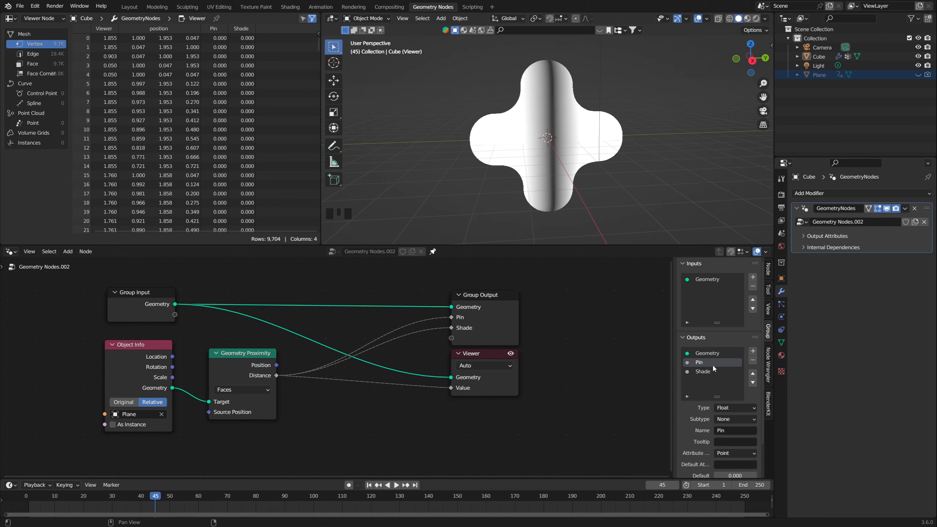
Step: Change the Shade group output's type to Color and check the type of the Pin output
{"action": "left_click", "coordinate": [717, 371]}
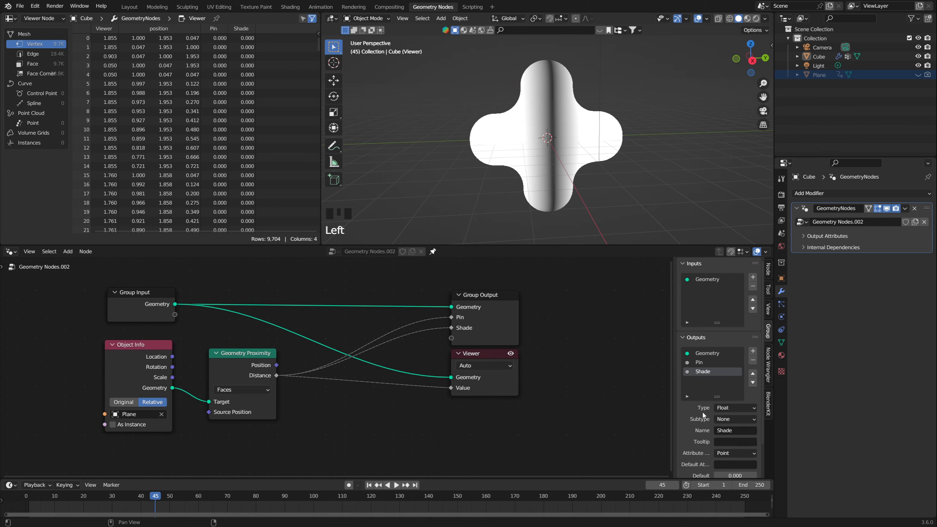
{"action": "left_click", "coordinate": [727, 409]}
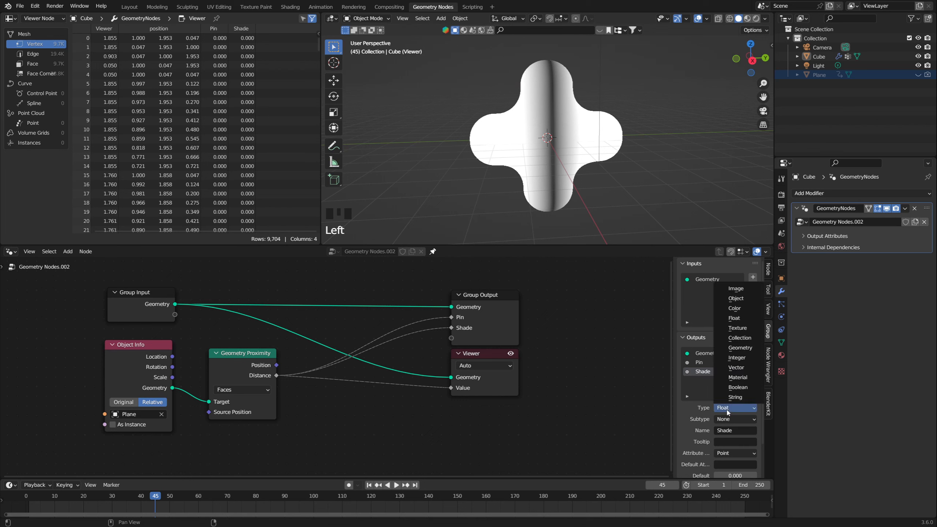
{"action": "left_click", "coordinate": [734, 309]}
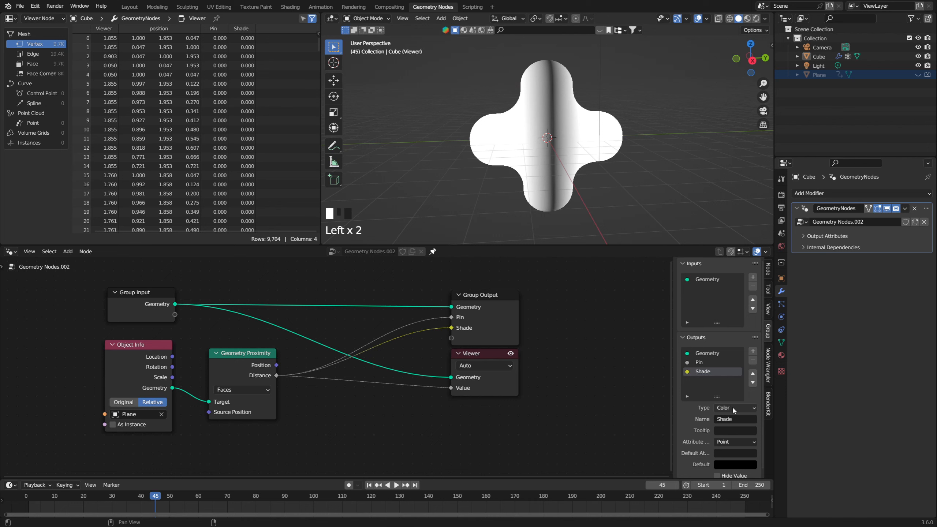
{"action": "left_click", "coordinate": [714, 362]}
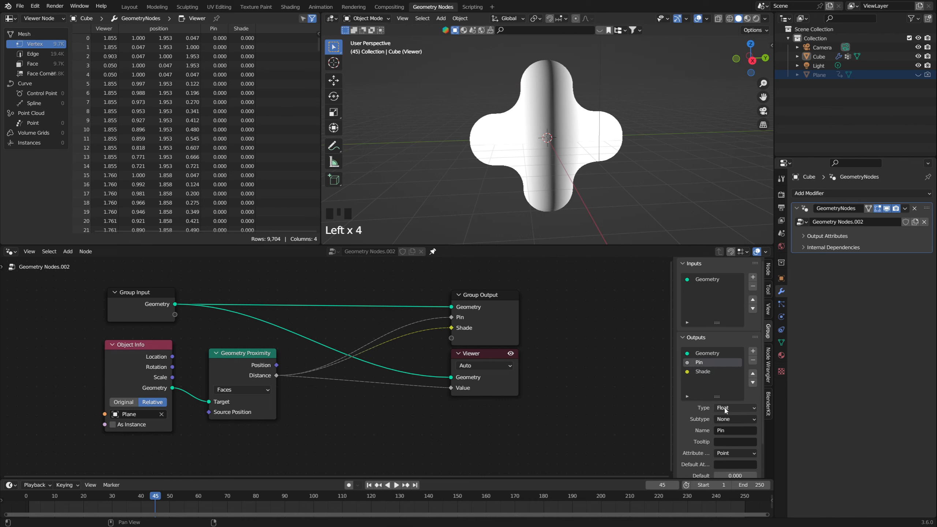
Step: Turn off the Viewer node's preview and assign the Pin and Shade attributes to the modifier's matching output attributes
{"action": "scroll", "coordinate": [563, 377], "scroll_direction": "down", "scroll_amount": 2}
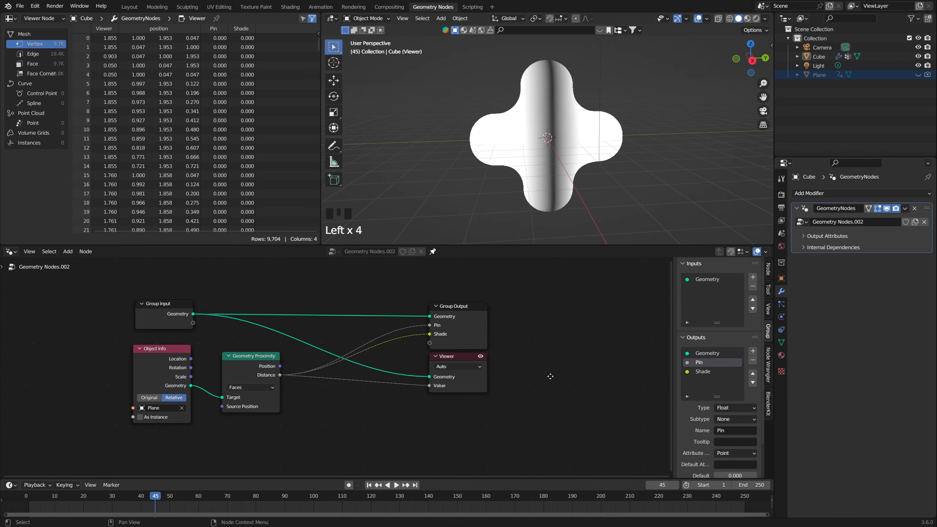
{"action": "scroll", "coordinate": [550, 376], "scroll_direction": "down", "scroll_amount": 1}
{"action": "left_click", "coordinate": [488, 357]}
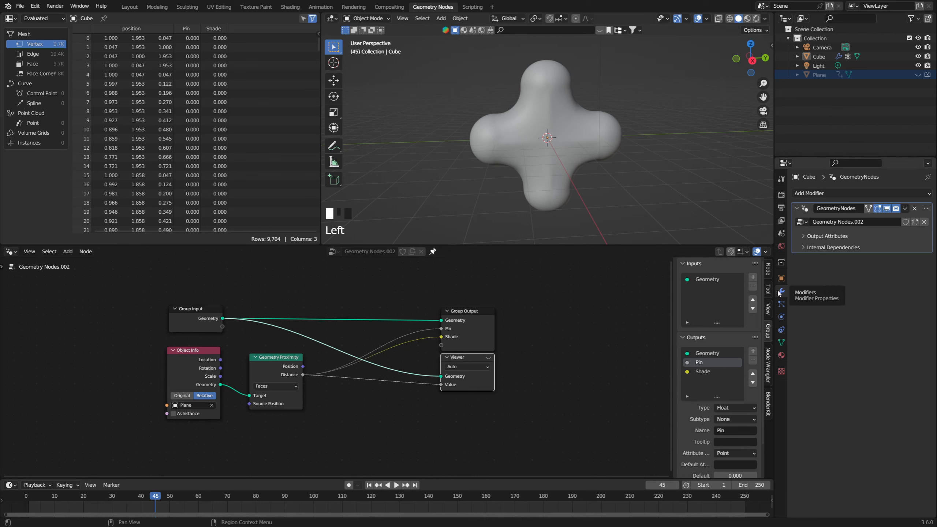
{"action": "left_click", "coordinate": [804, 237]}
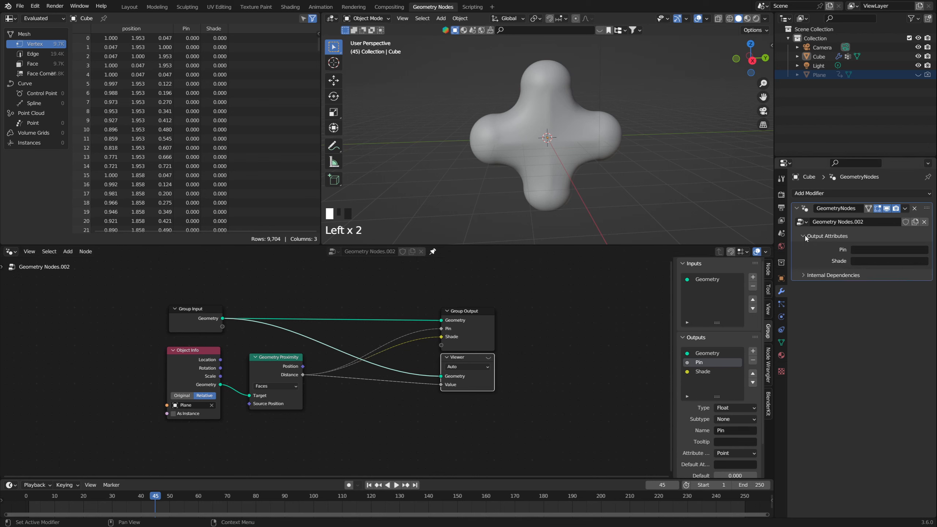
{"action": "left_click", "coordinate": [862, 249]}
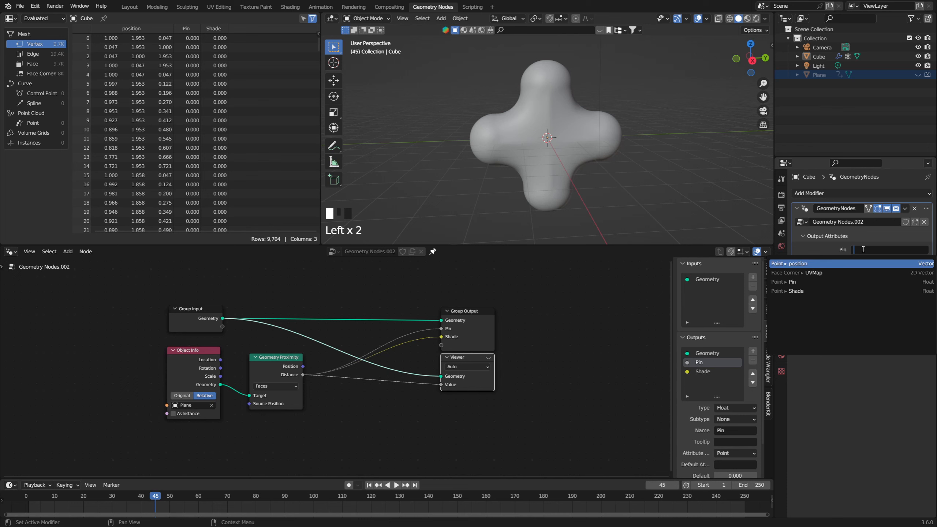
{"action": "left_click", "coordinate": [794, 281]}
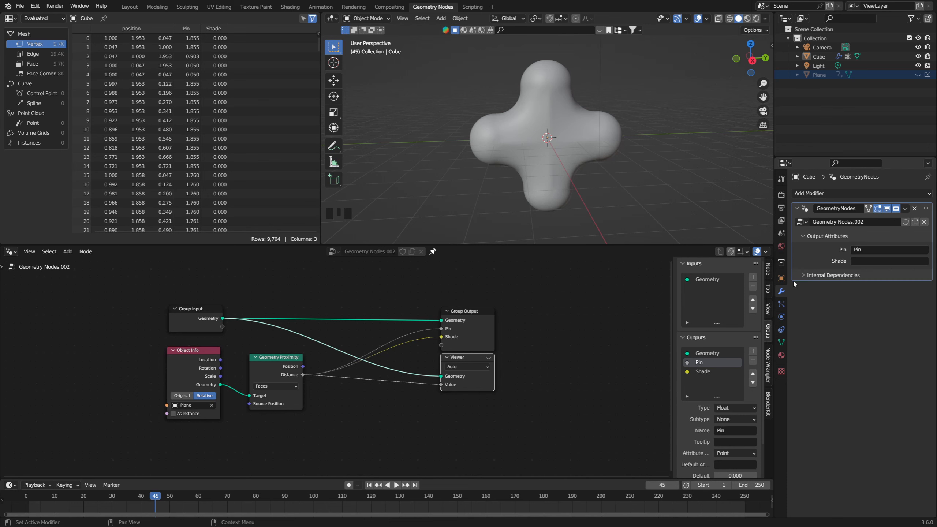
{"action": "left_click", "coordinate": [856, 261]}
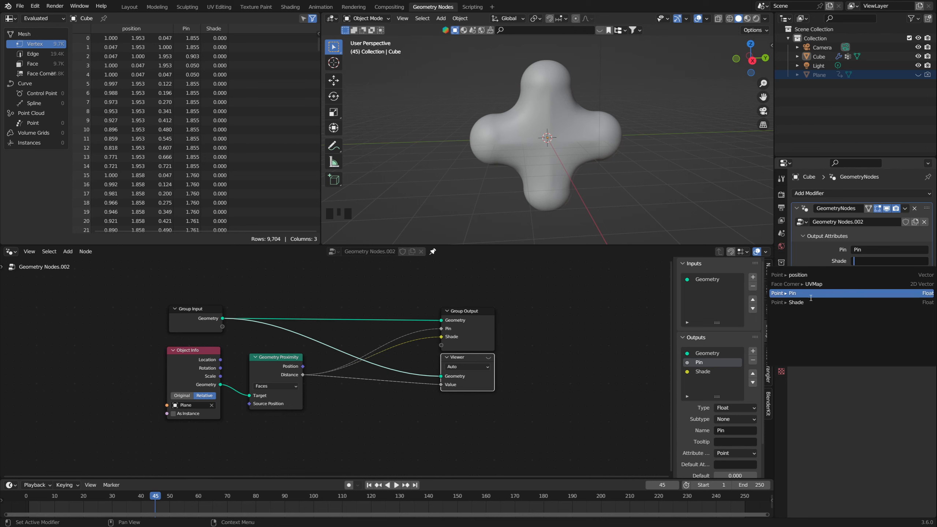
{"action": "left_click", "coordinate": [859, 302]}
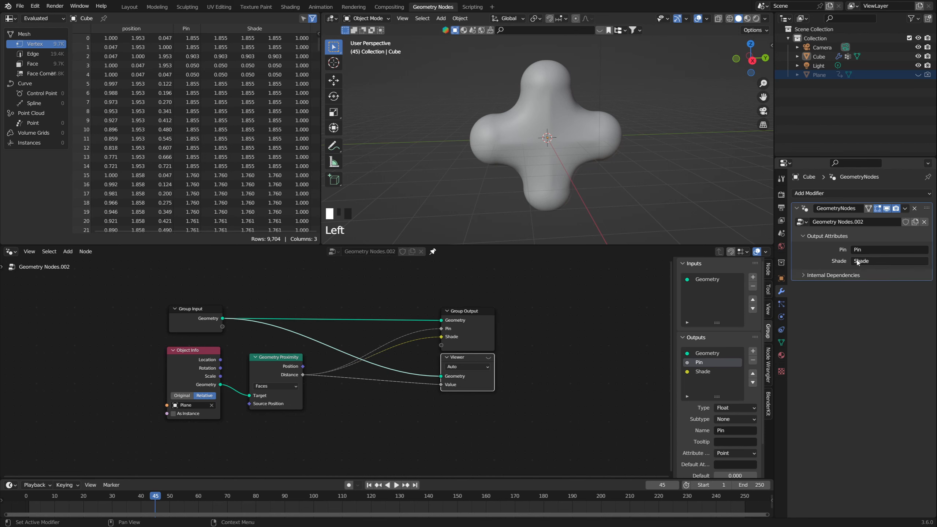
Step: Switch the cross to Weight Paint mode to display its Pin weights
{"action": "scroll", "coordinate": [655, 201], "scroll_direction": "down", "scroll_amount": 2}
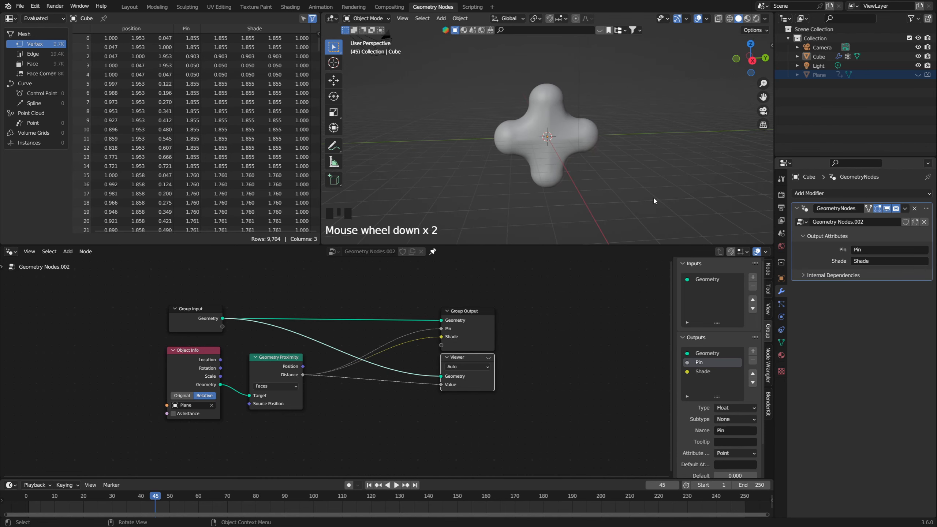
{"action": "key", "text": "ctrl"}
{"action": "key", "text": "ctrl+Tab"}
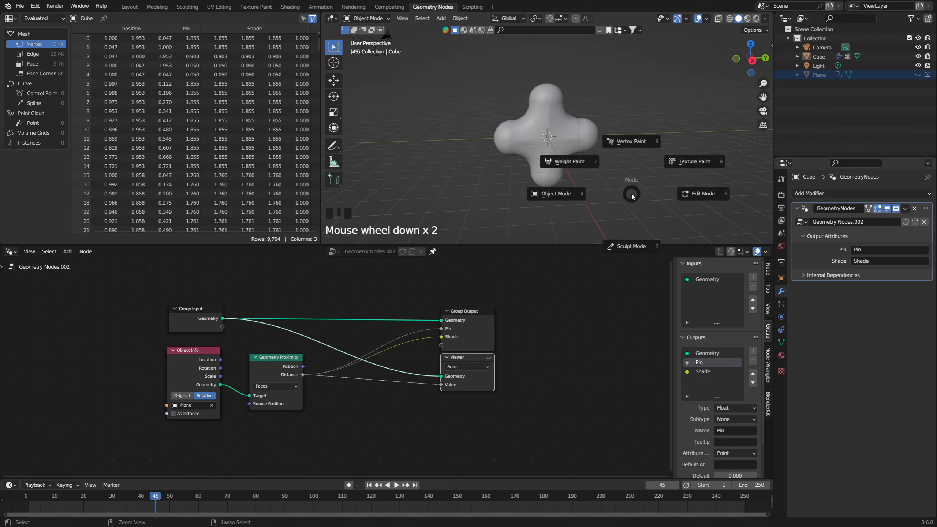
{"action": "left_click", "coordinate": [572, 163]}
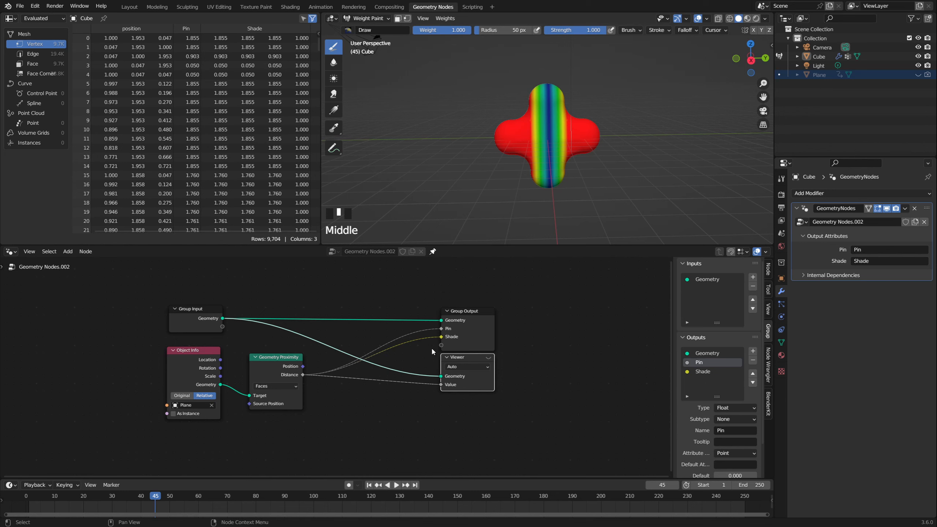
Step: Scrub through the animation, stopping at frame 43, and examine how the weight gradient moves across the cross
{"action": "left_click", "coordinate": [153, 507]}
{"action": "left_click_drag", "start_coordinate": [153, 496], "coordinate": [66, 492]}
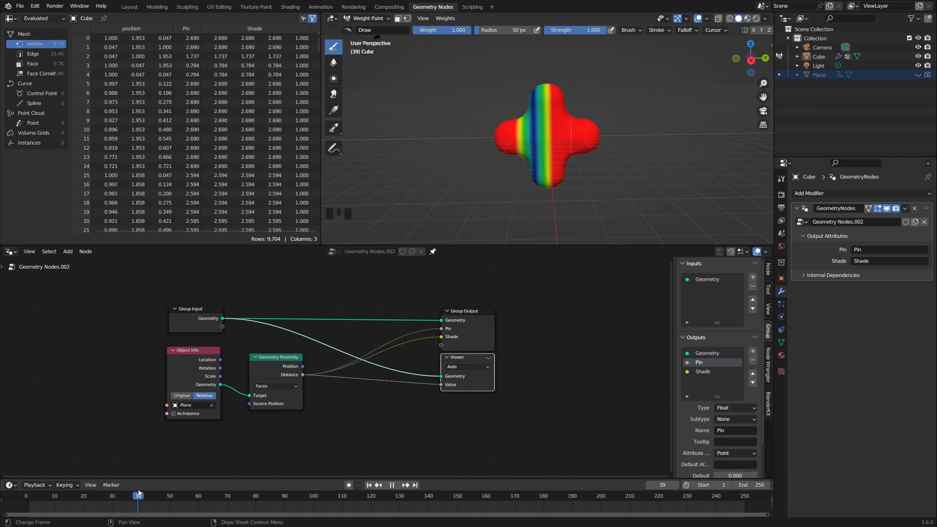
{"action": "left_click_drag", "start_coordinate": [184, 492], "coordinate": [149, 494]}
{"action": "middle_click_drag", "start_coordinate": [554, 174], "coordinate": [546, 78]}
{"action": "scroll", "coordinate": [552, 162], "scroll_direction": "up", "scroll_amount": 2}
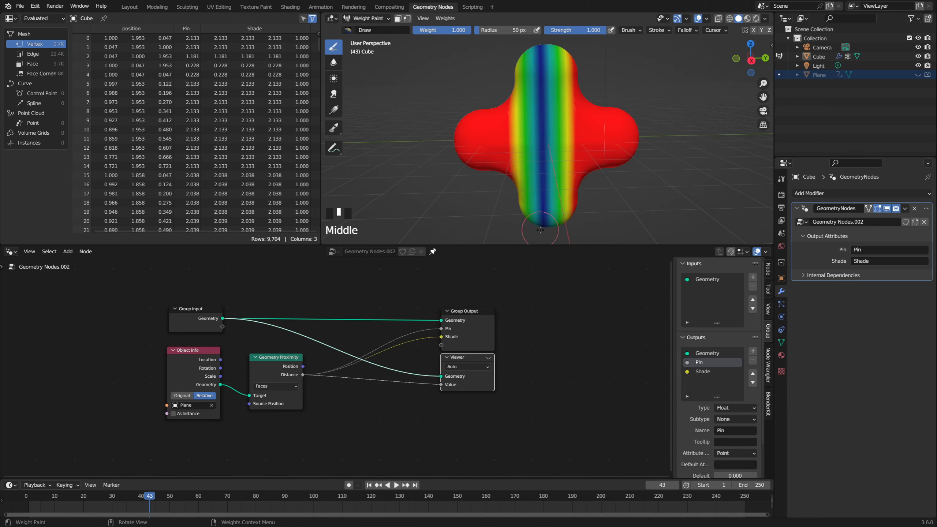
{"action": "middle_click_drag", "start_coordinate": [552, 169], "coordinate": [553, 175]}
{"action": "scroll", "coordinate": [553, 176], "scroll_direction": "down", "scroll_amount": 1}
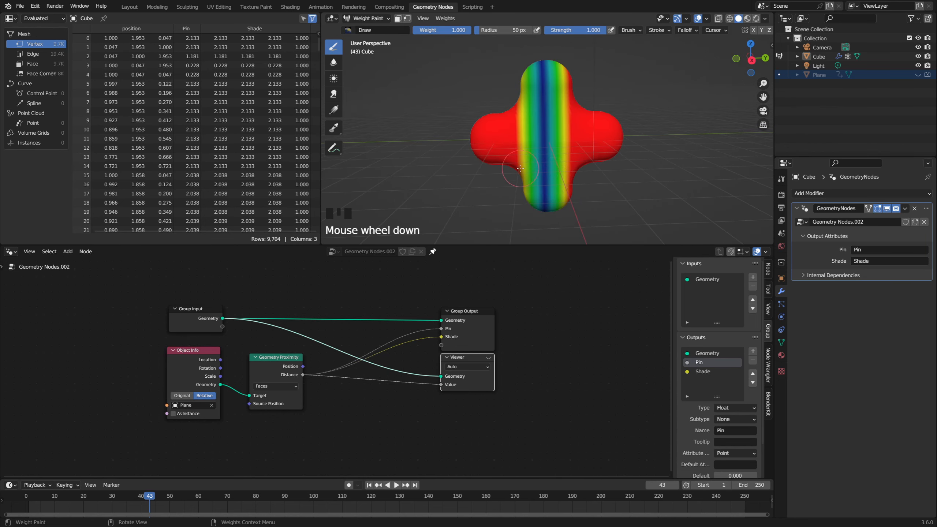
{"action": "middle_click_drag", "start_coordinate": [498, 163], "coordinate": [520, 168]}
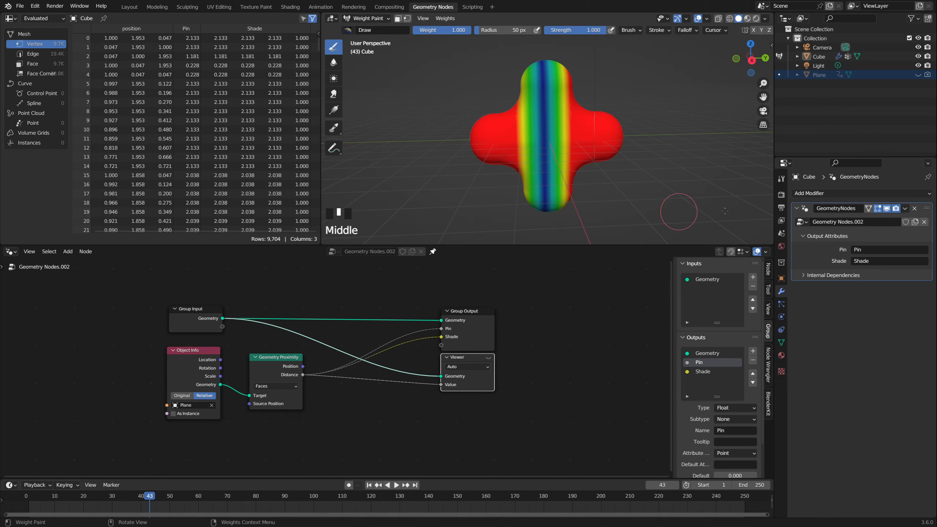
Step: Add Cloth physics to the cross and return the animation to frame 1
{"action": "left_click", "coordinate": [806, 236]}
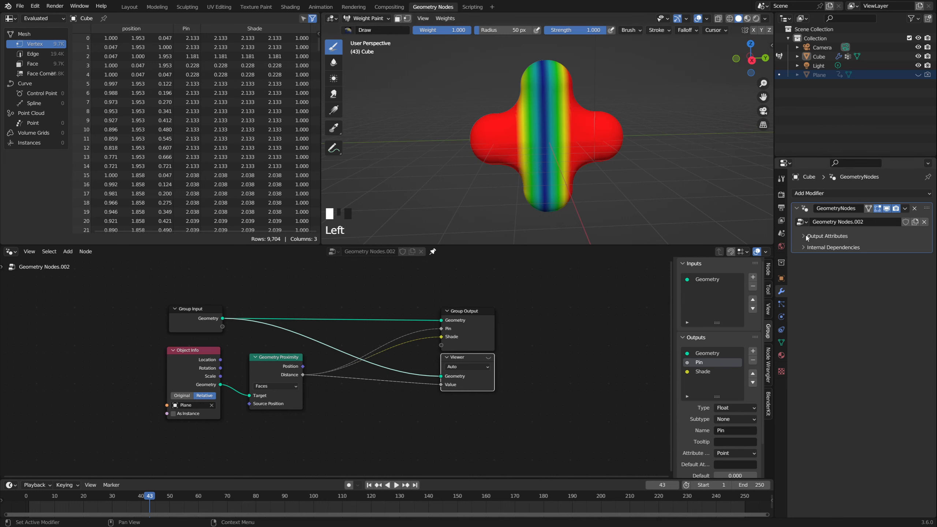
{"action": "left_click", "coordinate": [781, 318]}
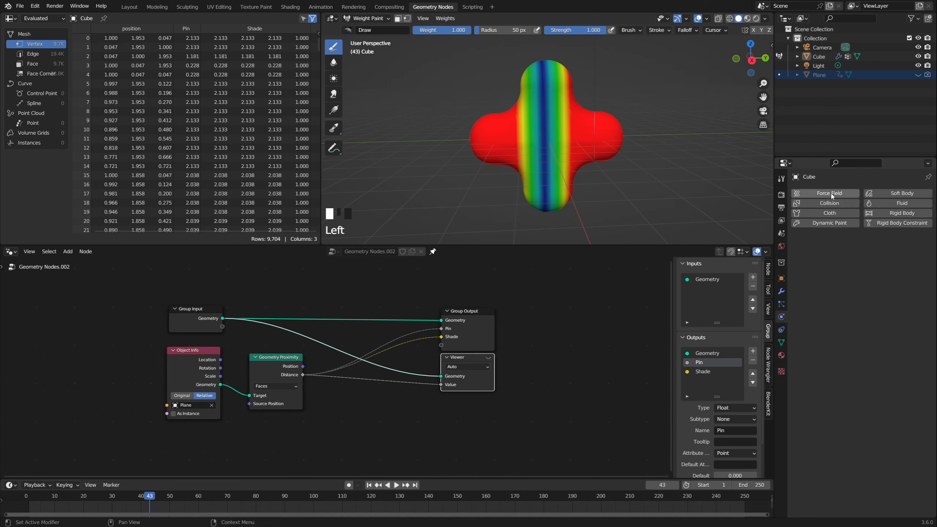
{"action": "left_click", "coordinate": [830, 213]}
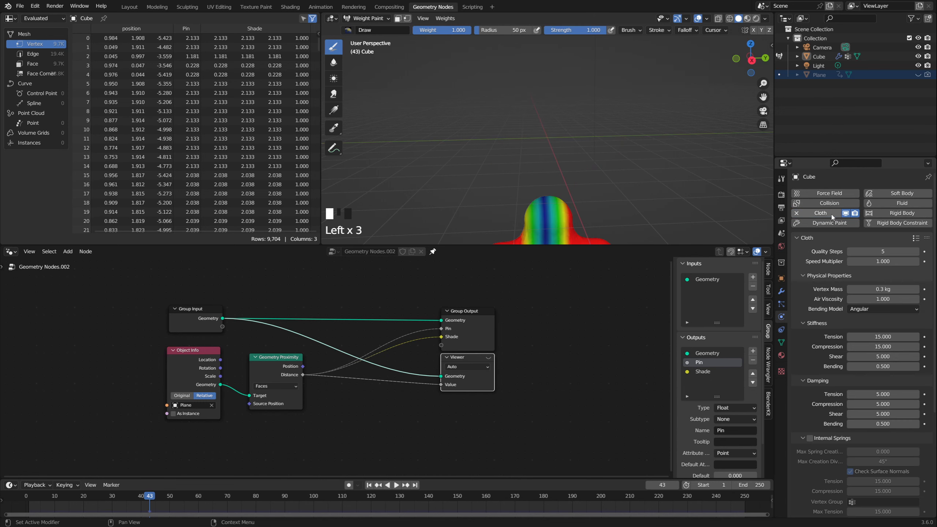
{"action": "left_click", "coordinate": [370, 486]}
{"action": "scroll", "coordinate": [634, 99], "scroll_direction": "down", "scroll_amount": 3}
{"action": "middle_click_drag", "start_coordinate": [603, 147], "coordinate": [590, 146]}
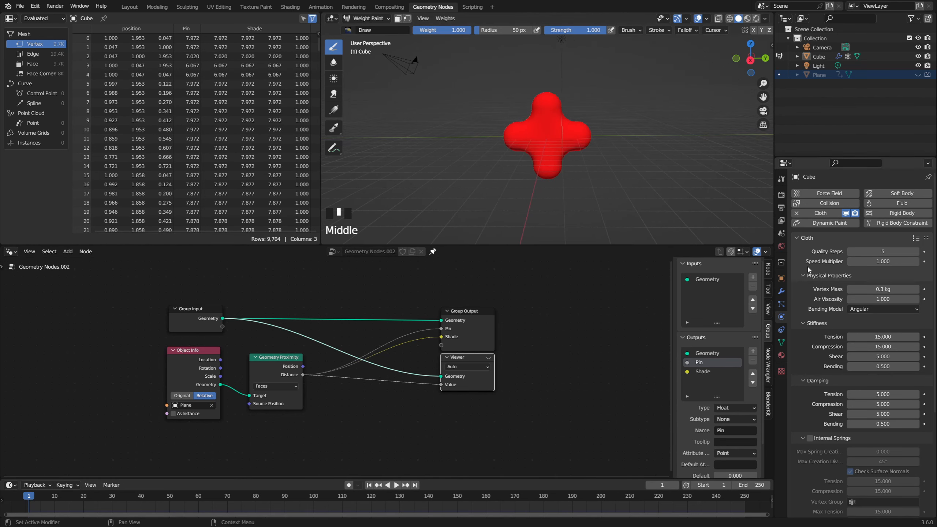
Step: Expand the cloth's Shape settings and set its Gravity field weight to 0
{"action": "scroll", "coordinate": [833, 311], "scroll_direction": "down", "scroll_amount": 10}
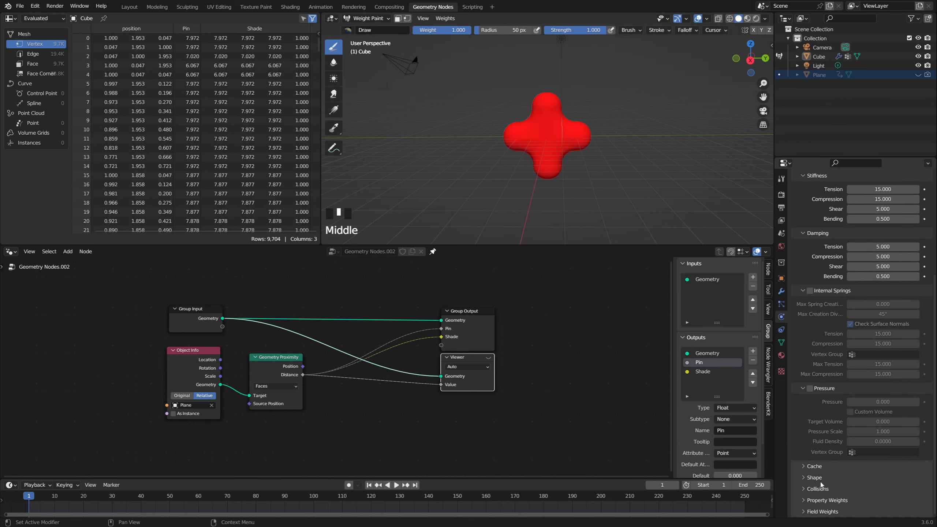
{"action": "left_click", "coordinate": [817, 479]}
{"action": "scroll", "coordinate": [816, 475], "scroll_direction": "down", "scroll_amount": 5}
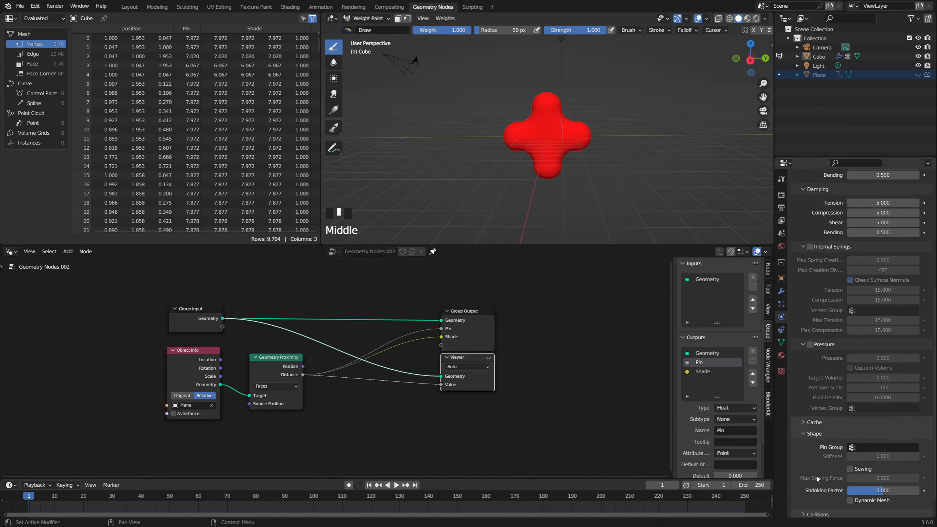
{"action": "left_click", "coordinate": [821, 510]}
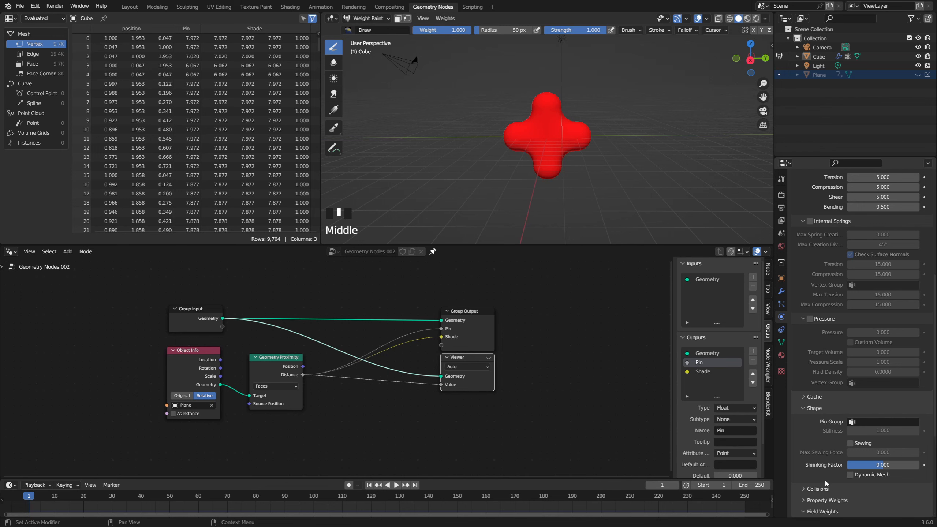
{"action": "scroll", "coordinate": [833, 480], "scroll_direction": "down", "scroll_amount": 5}
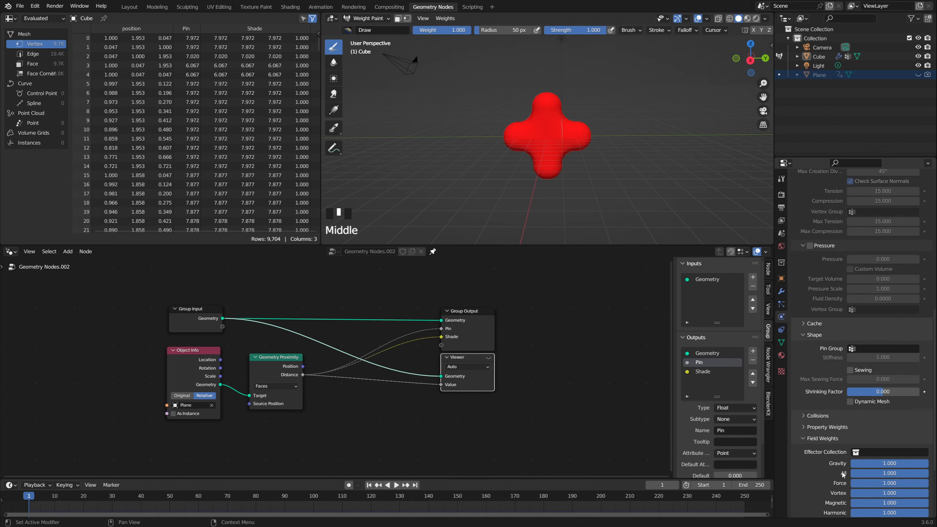
{"action": "left_click", "coordinate": [816, 439]}
{"action": "scroll", "coordinate": [832, 450], "scroll_direction": "up", "scroll_amount": 13}
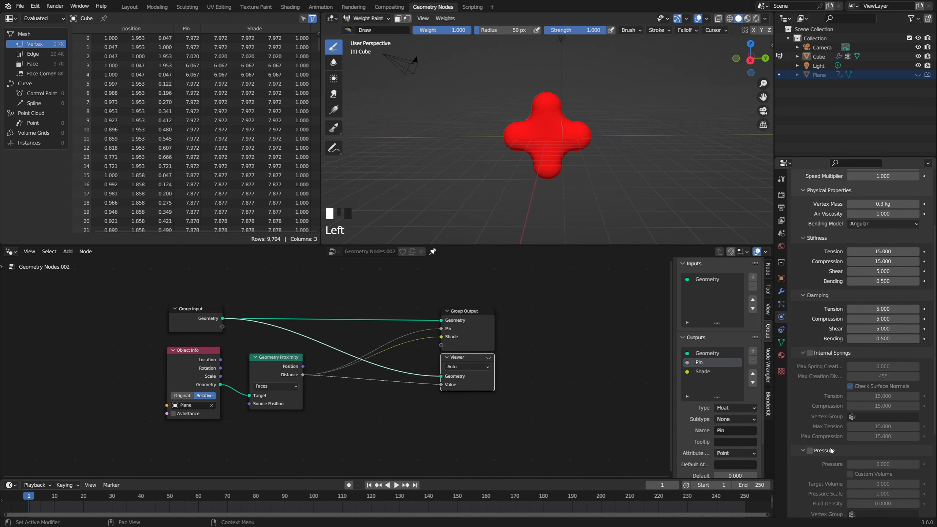
Step: Set the cloth's Quality Steps to 2, Speed Multiplier to 0.25 and Vertex Mass to 0.15 kg
{"action": "left_click", "coordinate": [887, 224]}
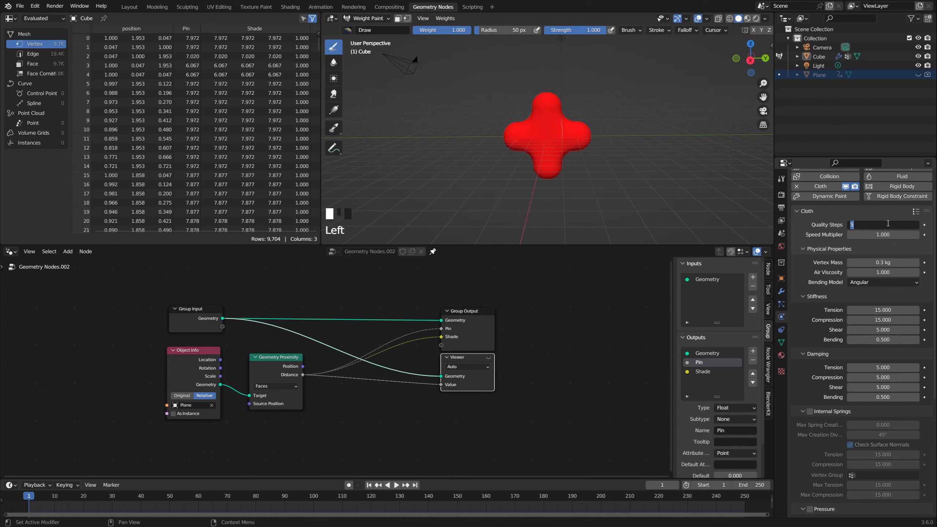
{"action": "type", "text": "2"}
{"action": "key", "text": "Tab"}
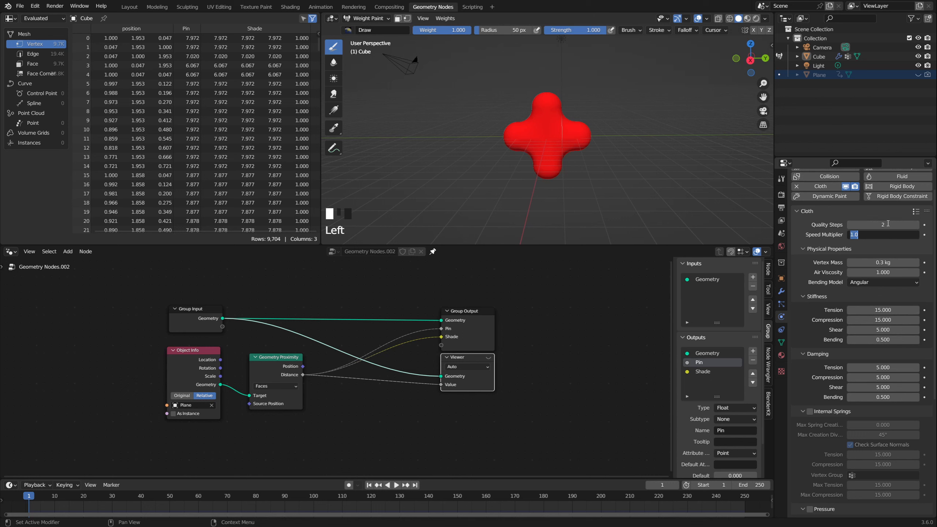
{"action": "type", "text": "0.25"}
{"action": "left_click", "coordinate": [887, 245]}
{"action": "left_click", "coordinate": [883, 263]}
{"action": "type", "text": "0.15"}
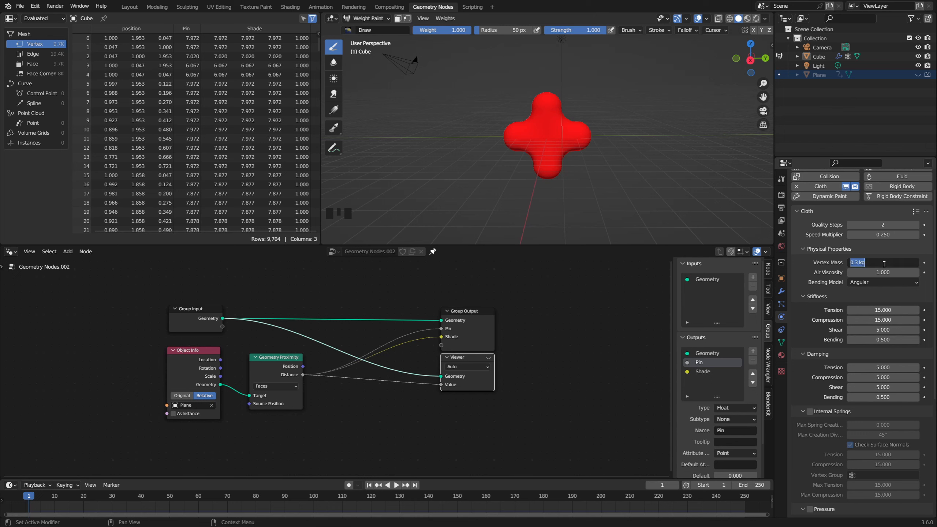
{"action": "key", "text": "Tab"}
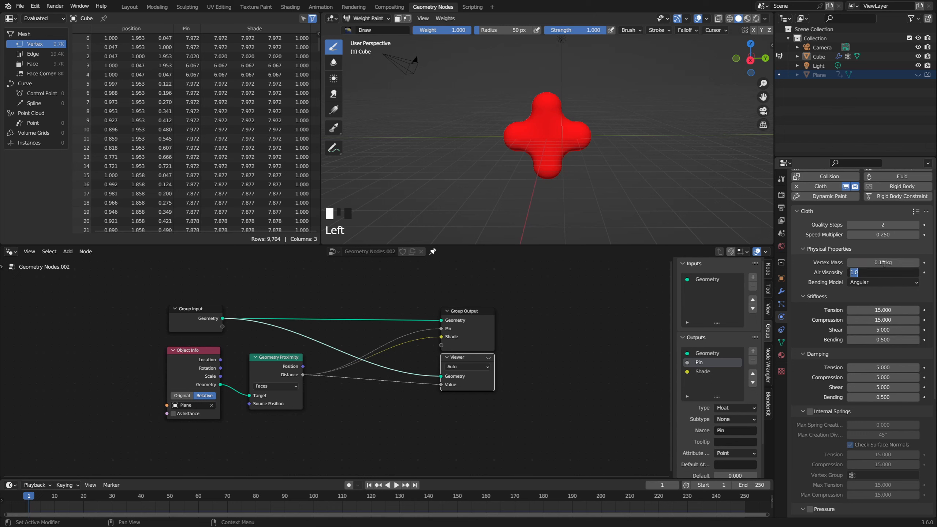
{"action": "left_click", "coordinate": [887, 305]}
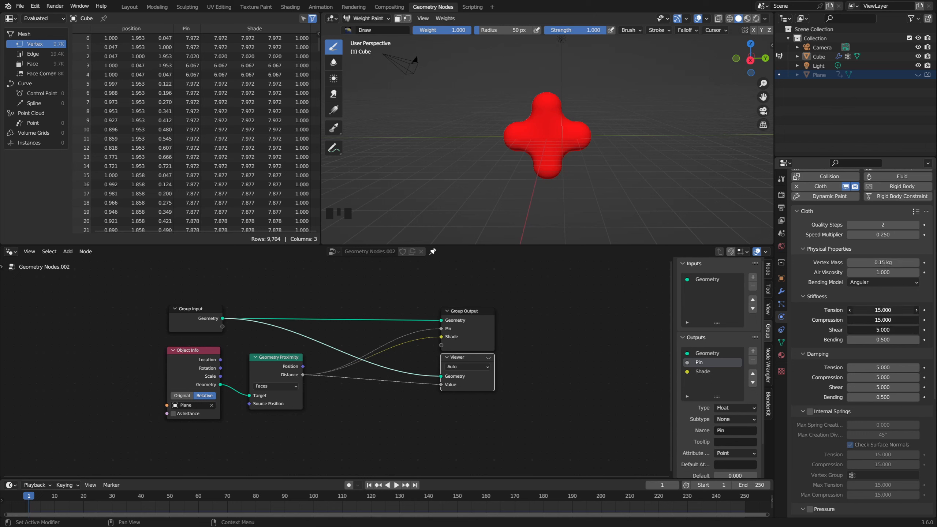
Step: Set the cloth's tension, compression and shear stiffness to 5 and its bending stiffness to 0.05
{"action": "left_click_drag", "start_coordinate": [887, 310], "coordinate": [887, 329]}
{"action": "type", "text": "5"}
{"action": "key", "text": "Return"}
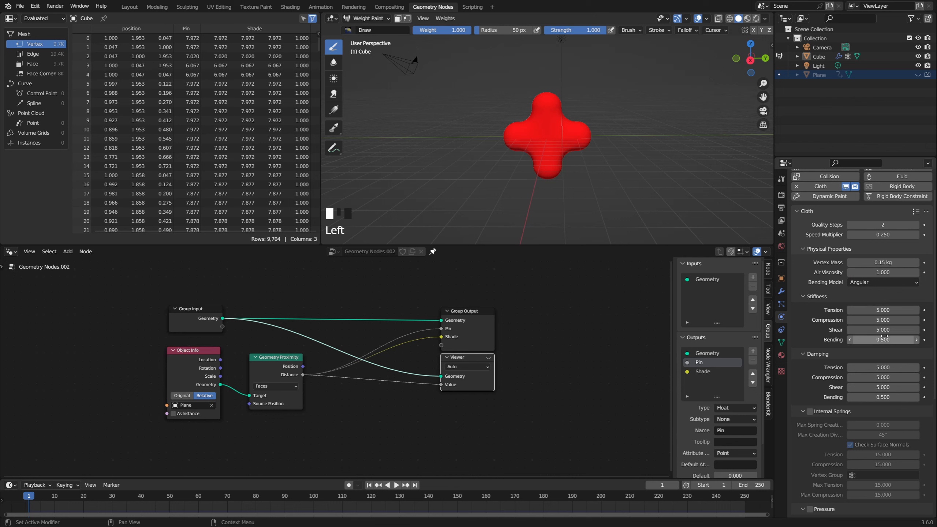
{"action": "left_click", "coordinate": [884, 340]}
{"action": "type", "text": "0"}
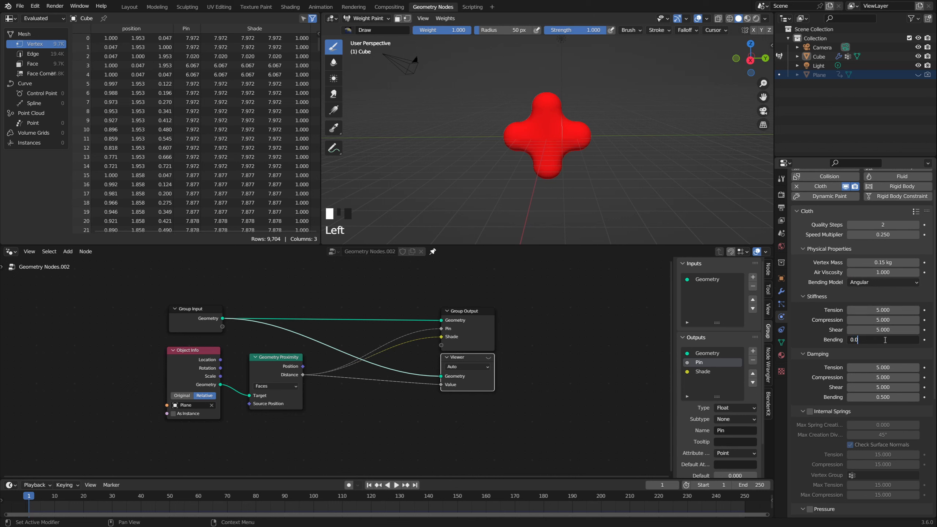
{"action": "key", "text": "Return"}
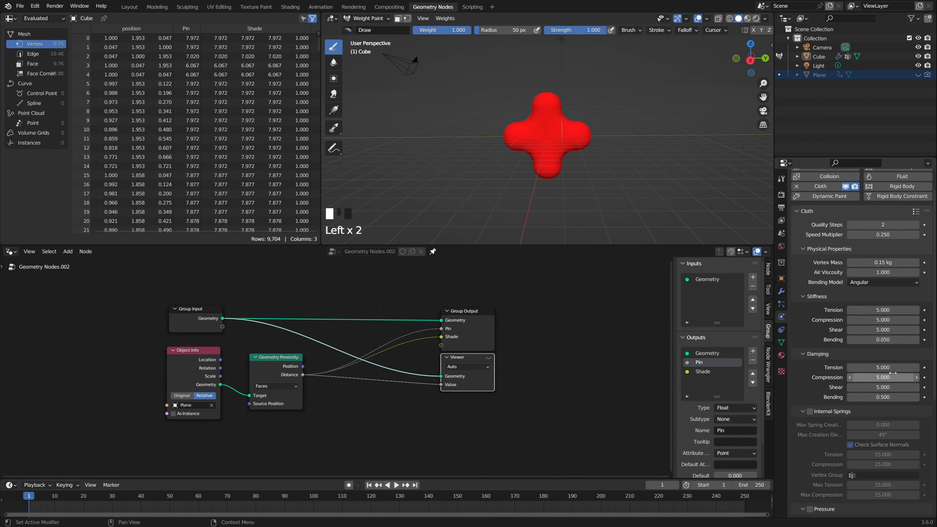
Step: Set the cloth's tension, compression, shear and bending damping all to 0
{"action": "left_click_drag", "start_coordinate": [892, 367], "coordinate": [893, 397]}
{"action": "type", "text": "0"}
{"action": "key", "text": "Return"}
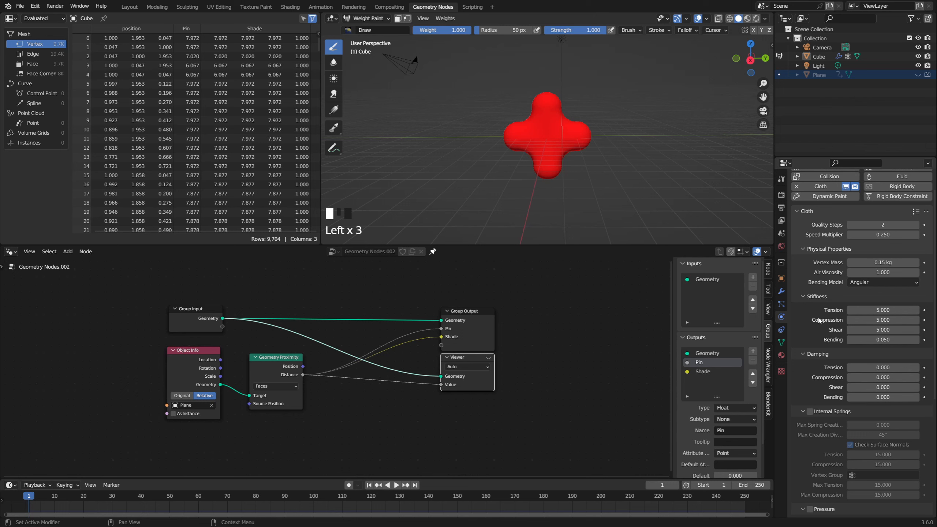
Step: Disable the cloth's Object Collisions, enable Self Collisions and set the collision Quality to 5
{"action": "scroll", "coordinate": [818, 320], "scroll_direction": "down", "scroll_amount": 5}
{"action": "scroll", "coordinate": [821, 318], "scroll_direction": "up", "scroll_amount": 4}
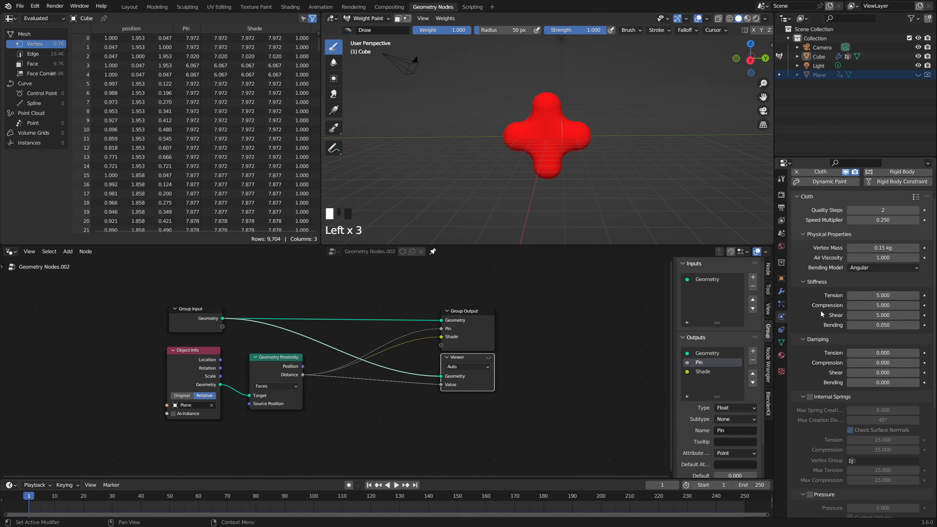
{"action": "scroll", "coordinate": [822, 325], "scroll_direction": "down", "scroll_amount": 12}
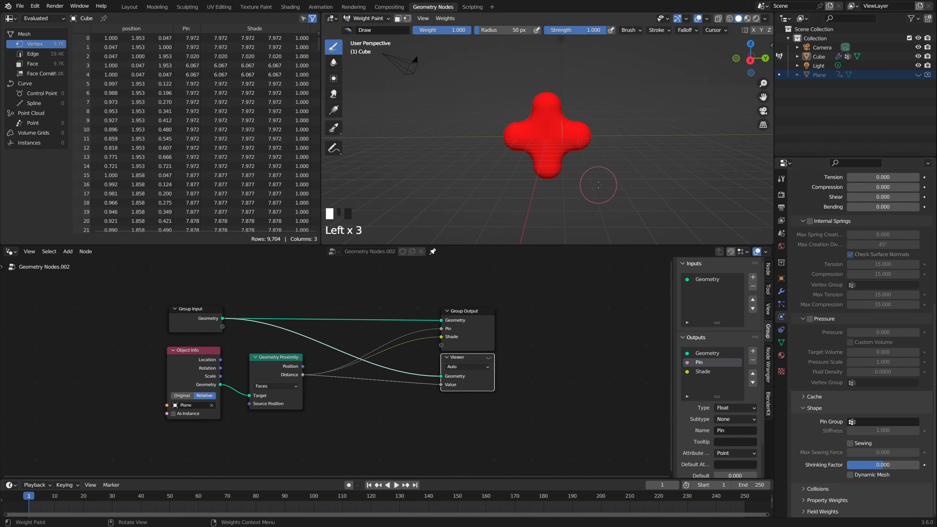
{"action": "middle_click_drag", "start_coordinate": [603, 184], "coordinate": [598, 185]}
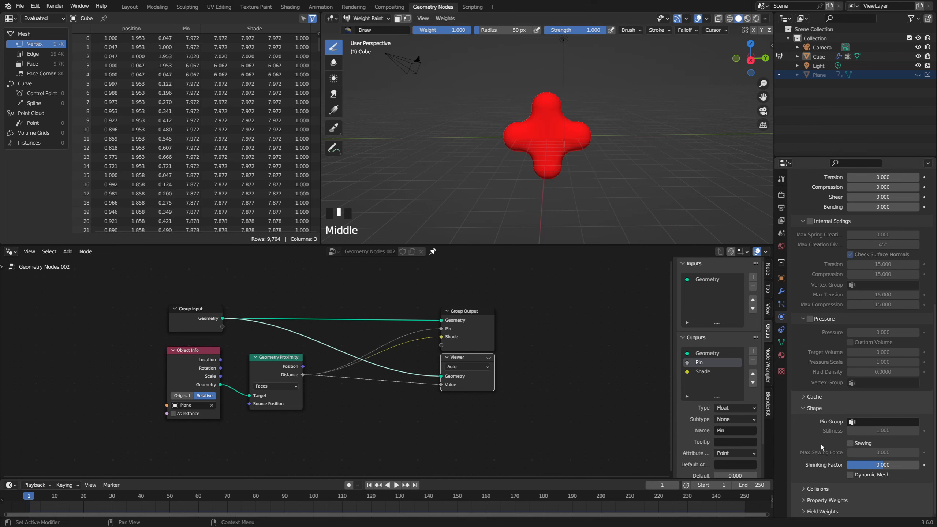
{"action": "left_click", "coordinate": [818, 489]}
{"action": "scroll", "coordinate": [819, 444], "scroll_direction": "down", "scroll_amount": 8}
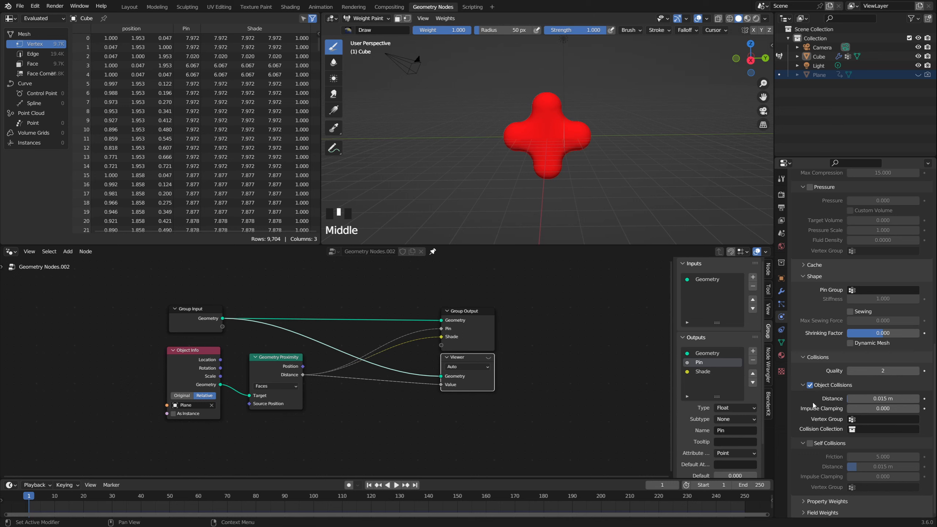
{"action": "left_click", "coordinate": [809, 386]}
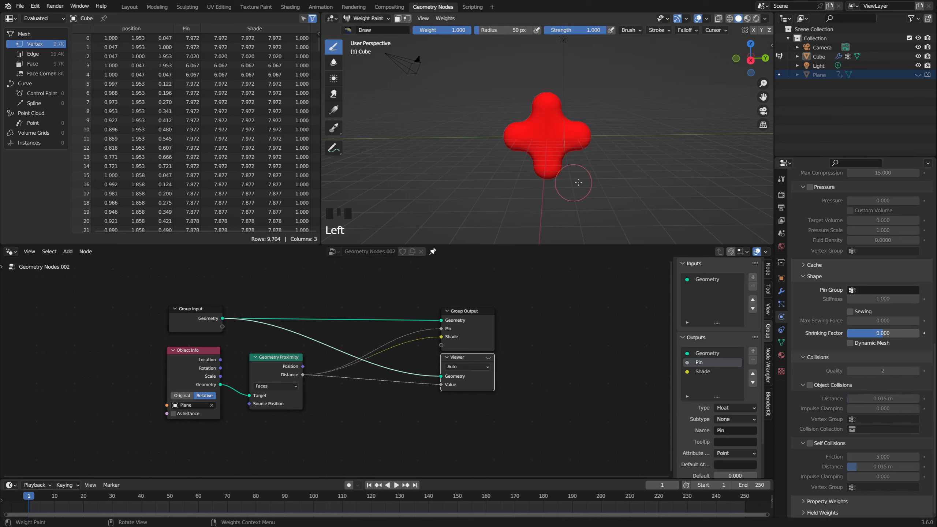
{"action": "left_click", "coordinate": [810, 443]}
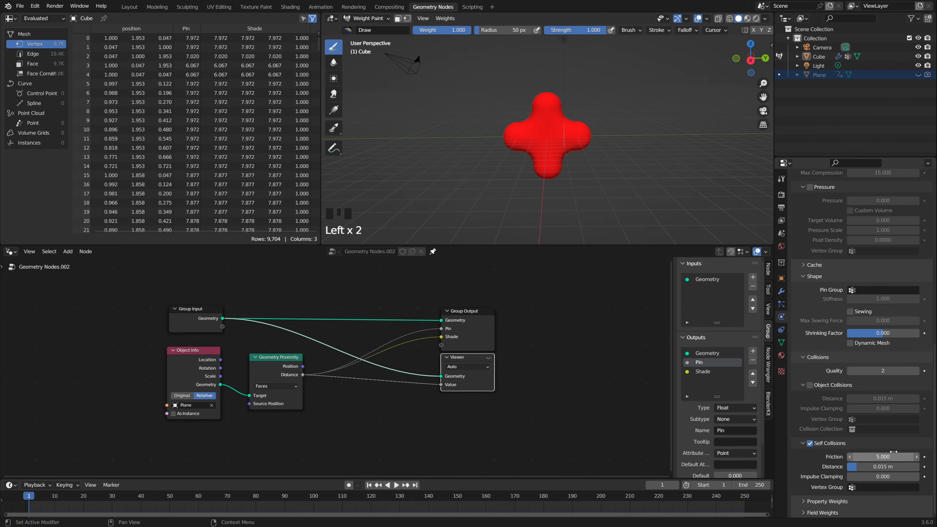
{"action": "left_click", "coordinate": [881, 370]}
{"action": "left_click", "coordinate": [880, 370]}
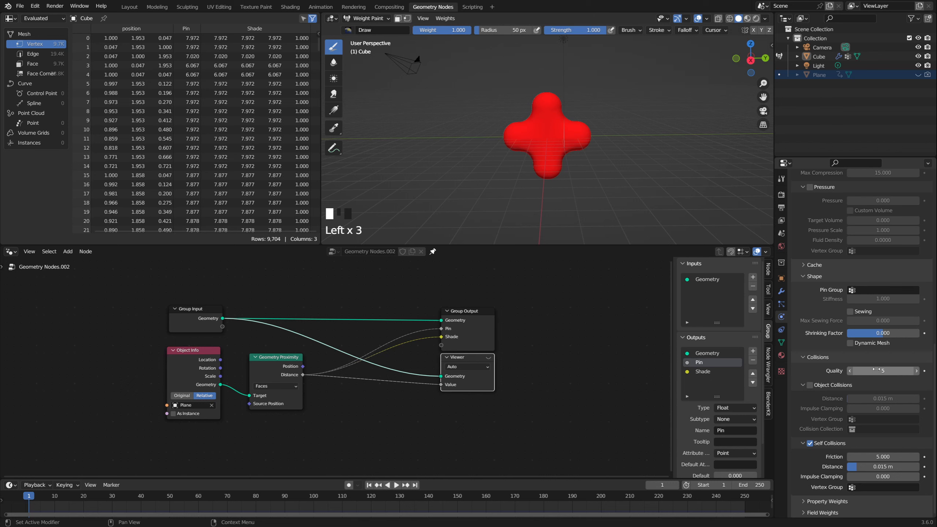
Step: Collapse the cloth's collision, pressure, internal springs, stiffness and physical property settings, leaving Shape expanded
{"action": "scroll", "coordinate": [821, 366], "scroll_direction": "up", "scroll_amount": 3}
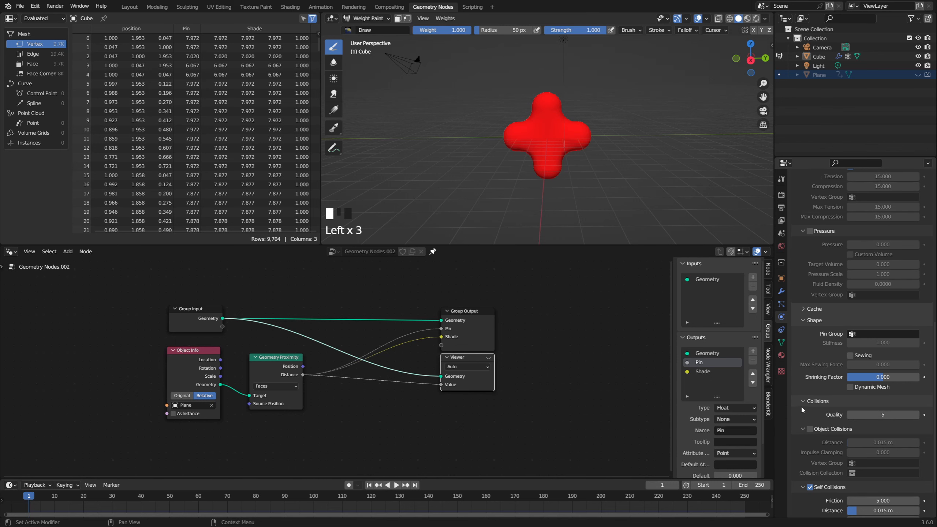
{"action": "scroll", "coordinate": [800, 405], "scroll_direction": "up", "scroll_amount": 7}
{"action": "left_click", "coordinate": [800, 334]}
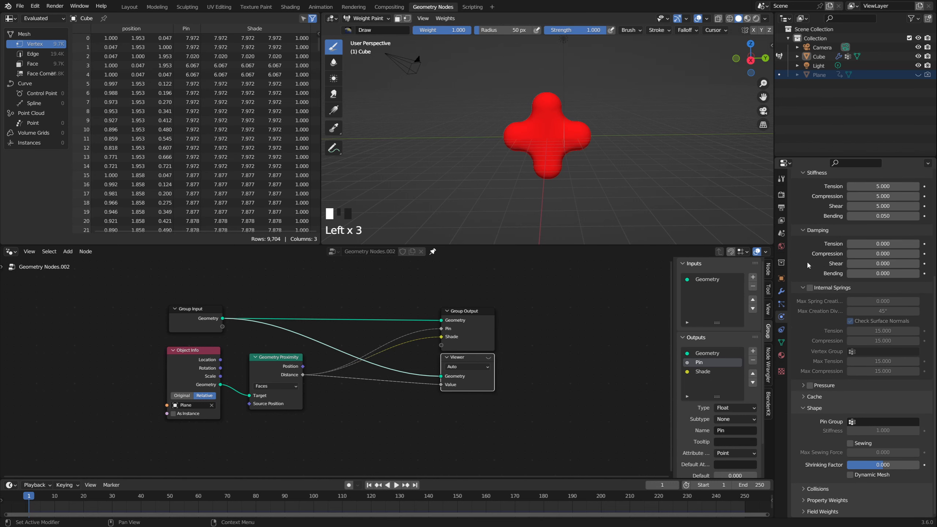
{"action": "left_click", "coordinate": [804, 287]}
{"action": "left_click", "coordinate": [803, 263]}
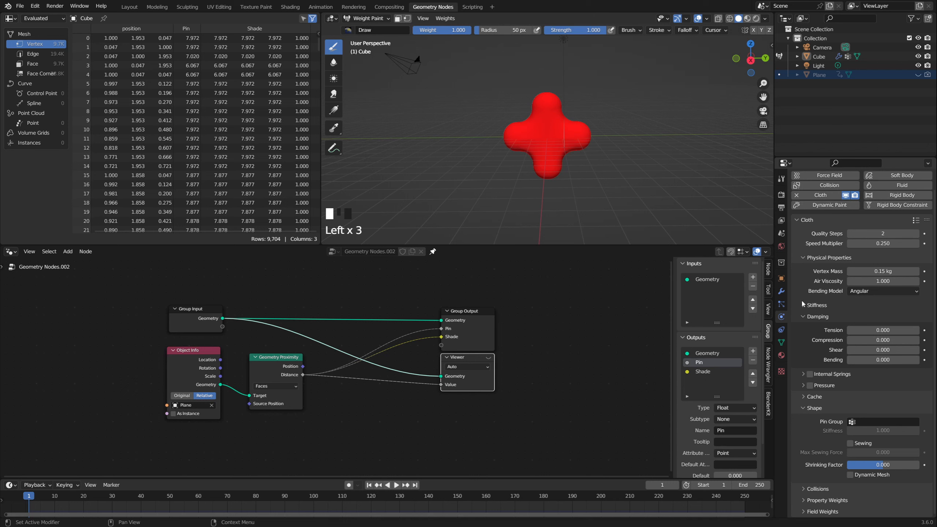
{"action": "left_click", "coordinate": [803, 258]}
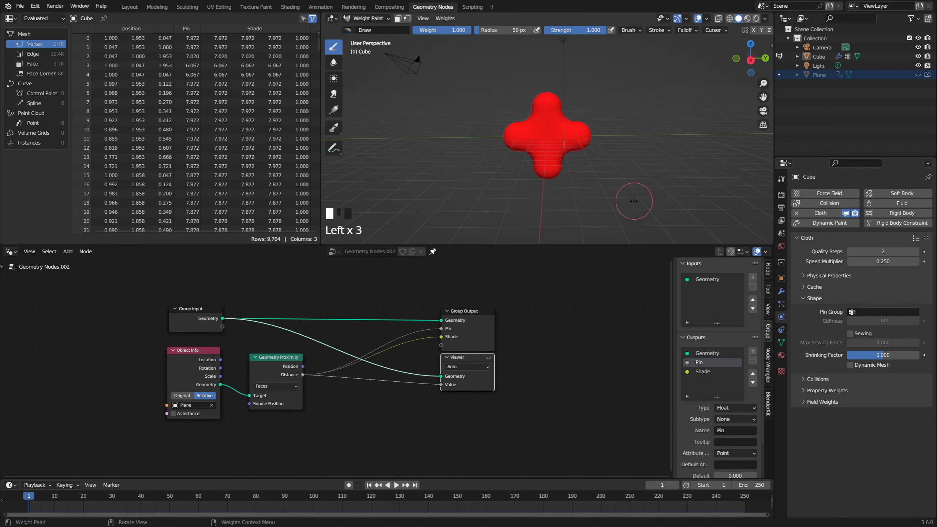
Step: Check the cross's vertex groups and assign Pin as the cloth's Pin Group
{"action": "mouse_move", "coordinate": [595, 189]}
{"action": "middle_mouse_down"}
{"action": "mouse_move", "coordinate": [565, 191]}
{"action": "mouse_move", "coordinate": [574, 192]}
{"action": "middle_mouse_up"}
{"action": "middle_click_drag", "start_coordinate": [574, 191], "coordinate": [568, 190]}
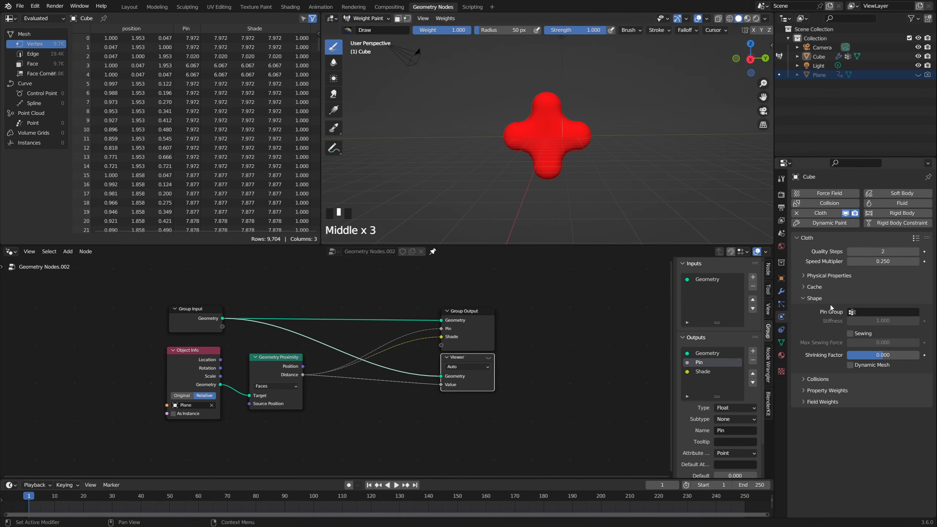
{"action": "left_click", "coordinate": [857, 312]}
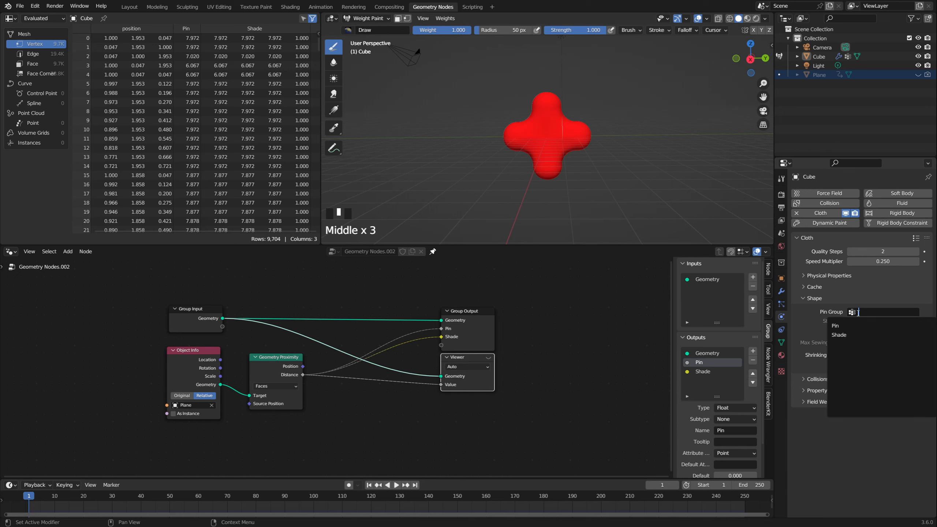
{"action": "left_click", "coordinate": [781, 342]}
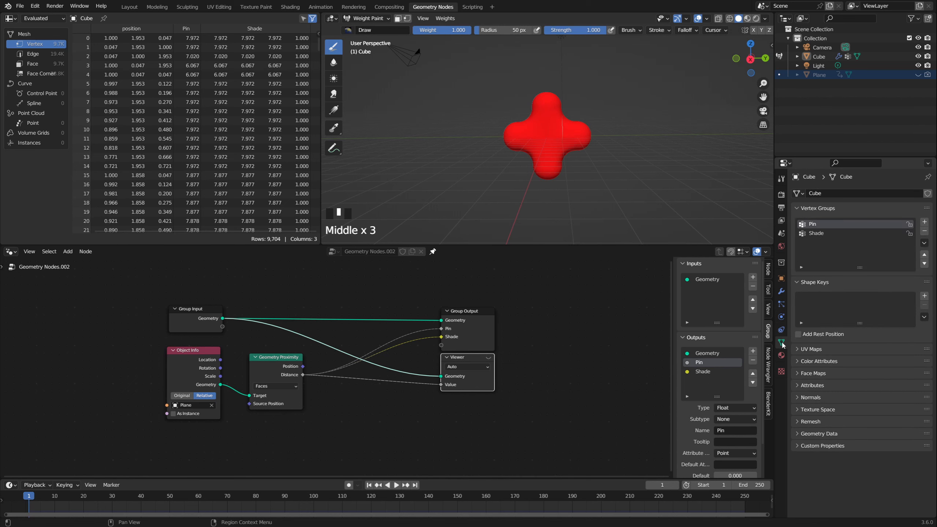
{"action": "left_click", "coordinate": [781, 317]}
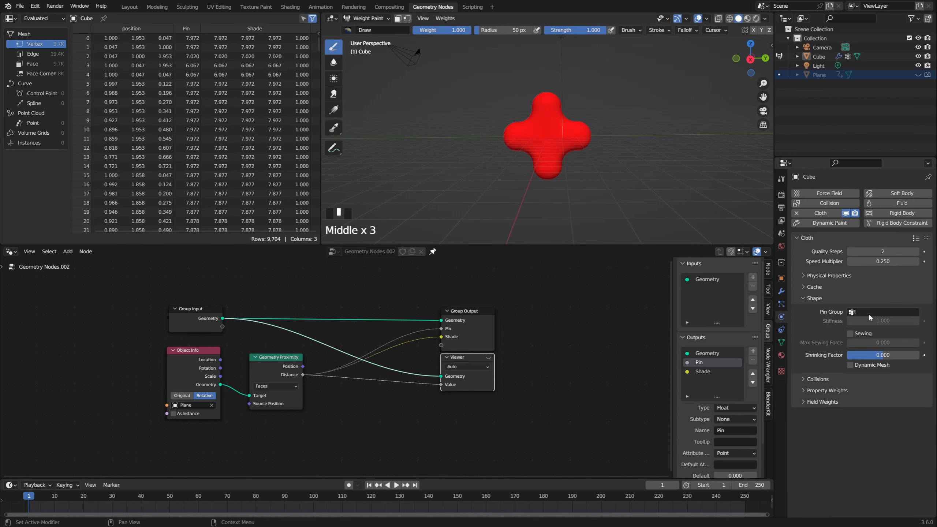
{"action": "left_click", "coordinate": [852, 311]}
{"action": "left_click", "coordinate": [844, 328]}
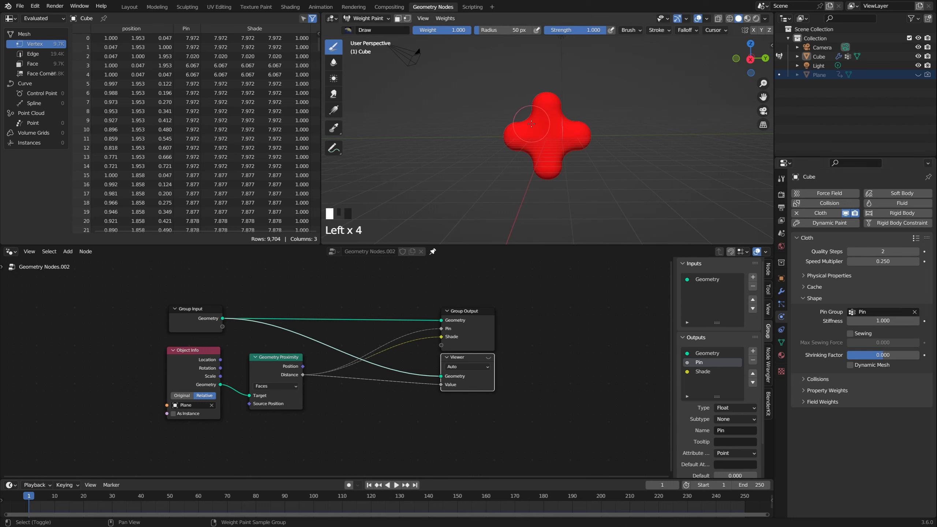
Step: Scrub the animation to frame 44 and examine how the Pin weights move across the cross
{"action": "middle_click_drag", "start_coordinate": [531, 124], "coordinate": [552, 136], "text": "shift"}
{"action": "scroll", "coordinate": [558, 144], "scroll_direction": "up", "scroll_amount": 2}
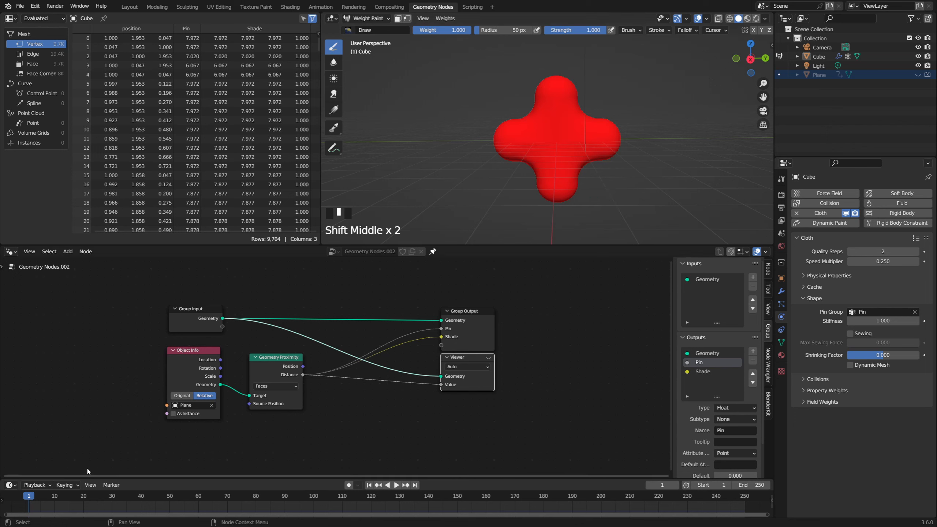
{"action": "left_click", "coordinate": [83, 497]}
{"action": "left_click_drag", "start_coordinate": [84, 498], "coordinate": [152, 498]}
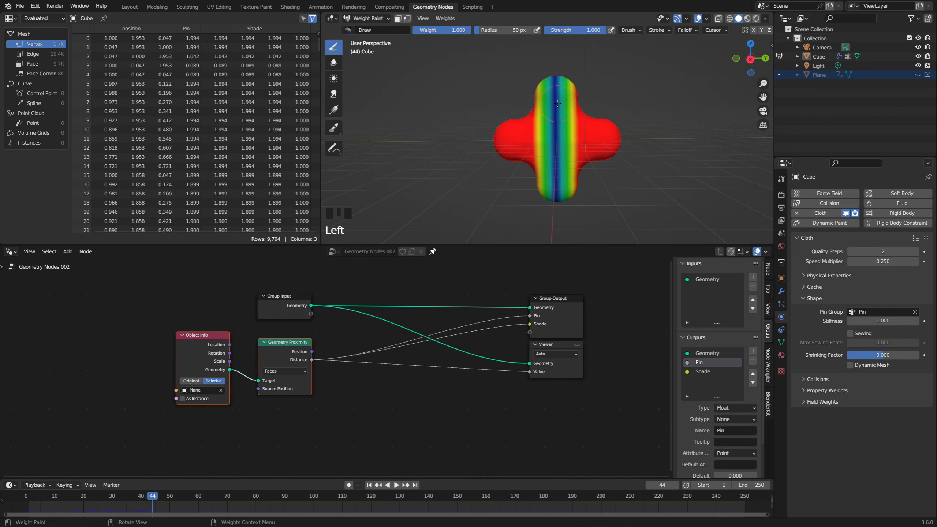
Step: Switch the cross back to Object Mode and add a Turbulence force field to the scene
{"action": "key", "text": "ctrl+Tab"}
{"action": "left_click", "coordinate": [507, 135]}
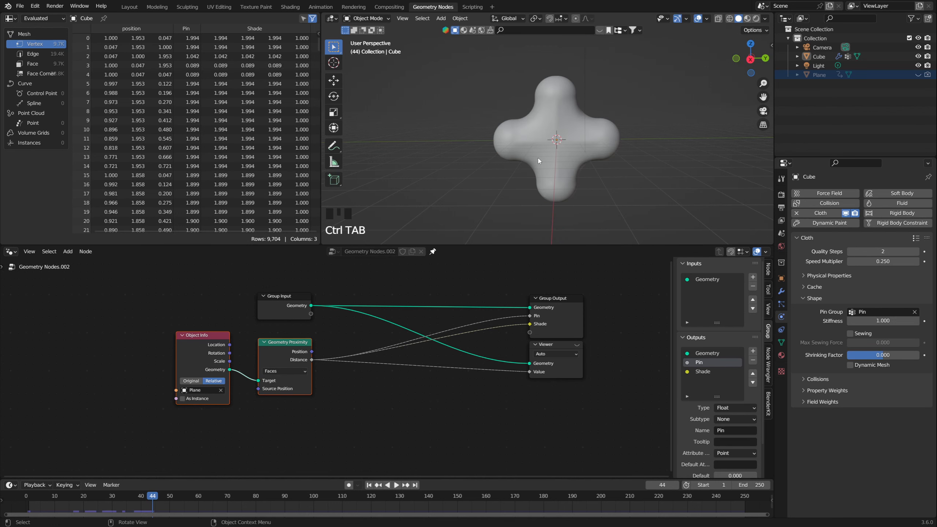
{"action": "key", "text": "shift+a"}
{"action": "mouse_move", "coordinate": [513, 320]}
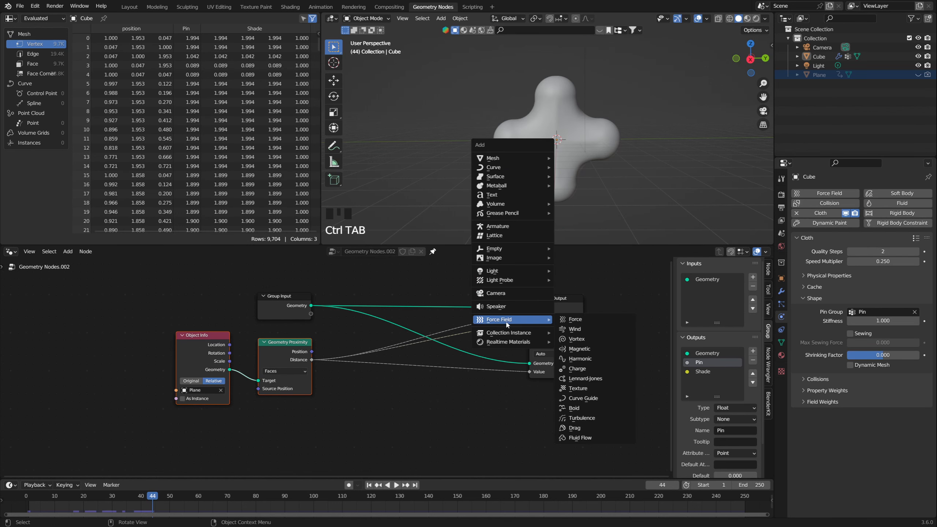
{"action": "left_click", "coordinate": [579, 418]}
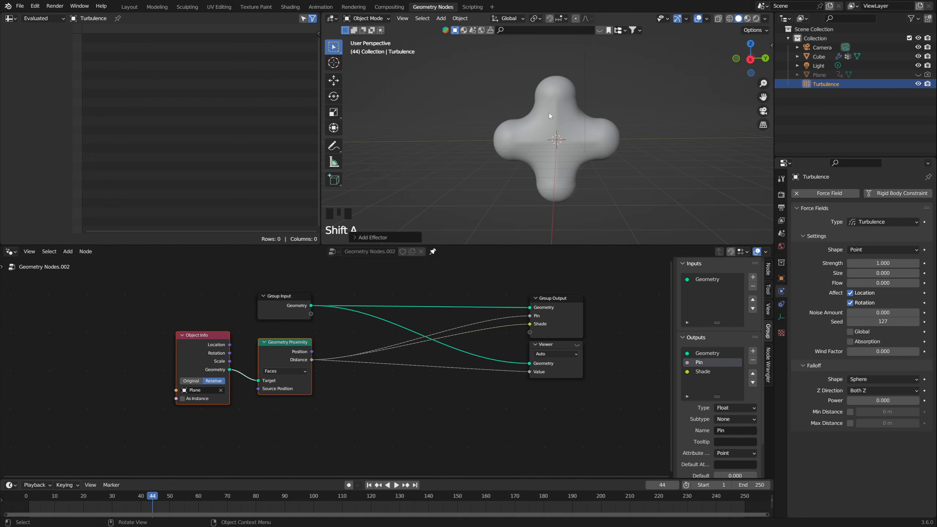
Step: Set the Turbulence force field's strength to 25000
{"action": "left_click", "coordinate": [895, 263]}
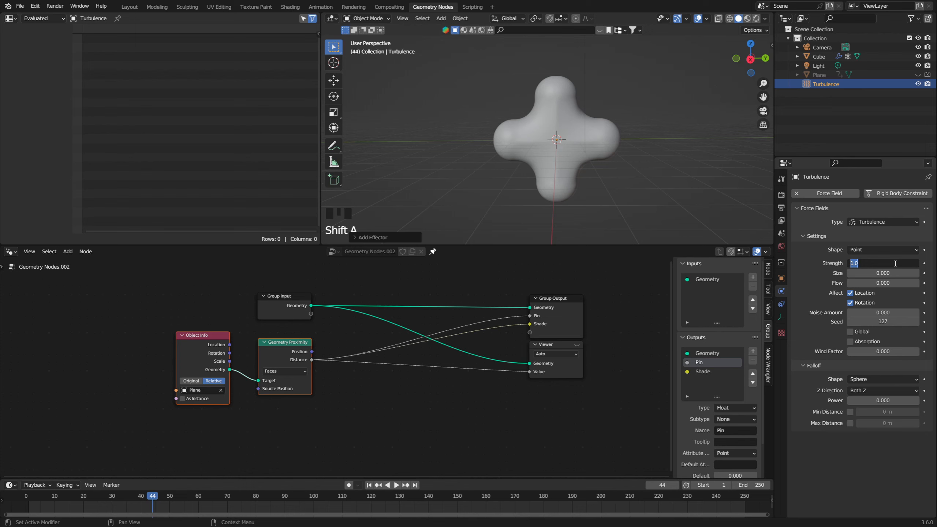
{"action": "type", "text": "25000"}
{"action": "key", "text": "Return"}
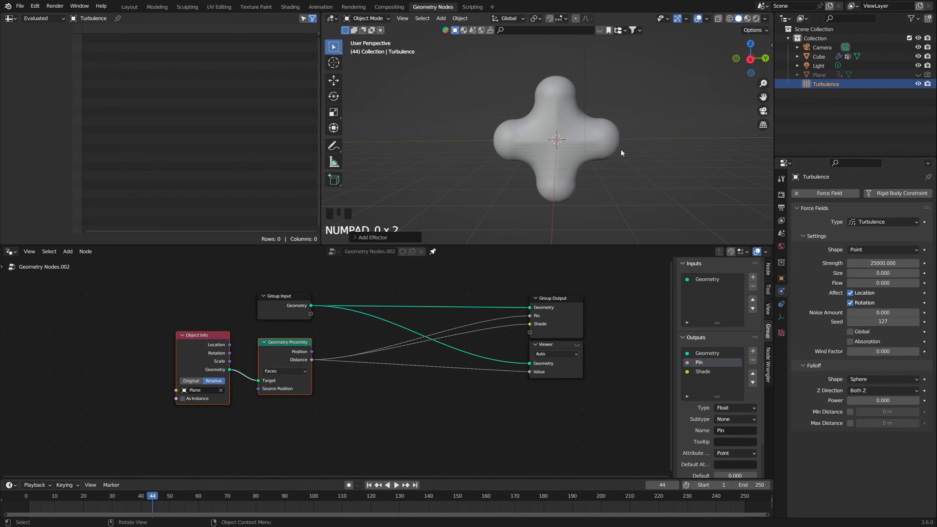
Step: Select the cross, return to frame 1 and set its cloth Shrinking Factor to -0.5
{"action": "left_click", "coordinate": [591, 157]}
{"action": "left_click", "coordinate": [587, 155]}
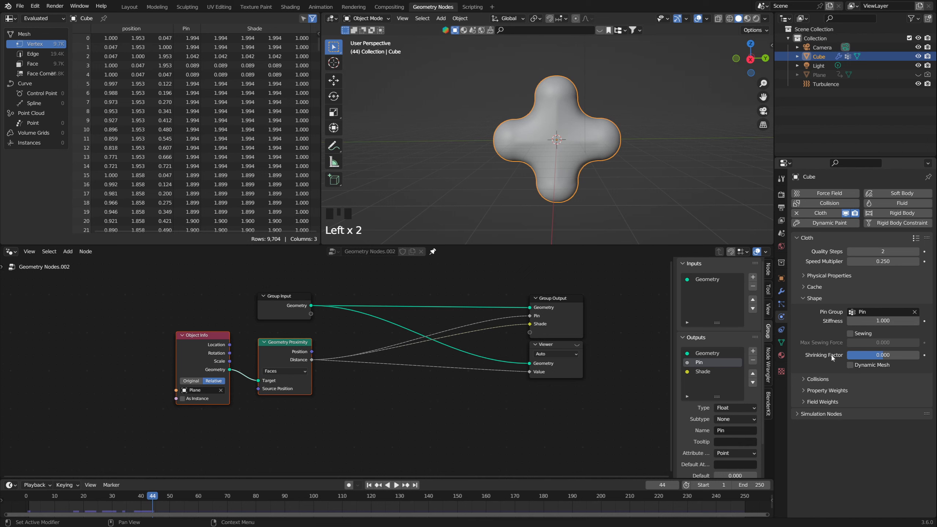
{"action": "key", "text": "BackSpace"}
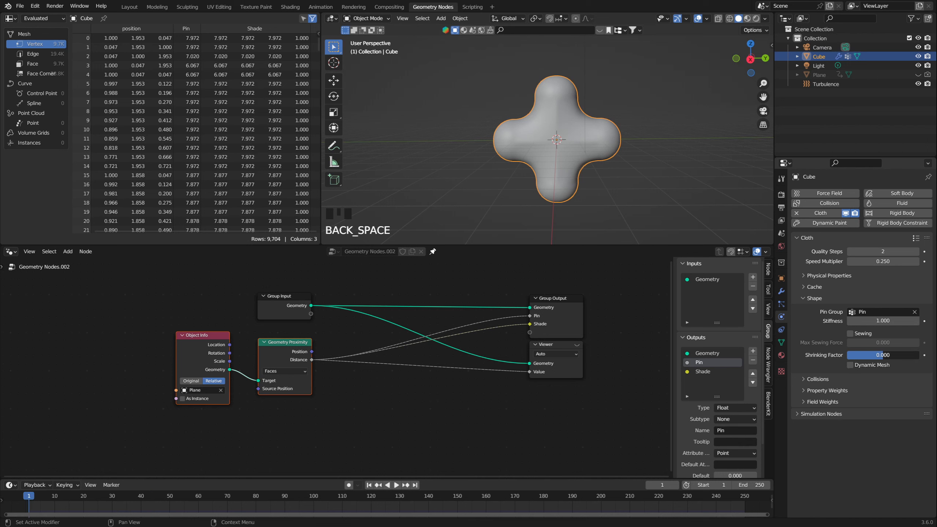
{"action": "left_click_drag", "start_coordinate": [873, 357], "coordinate": [892, 358]}
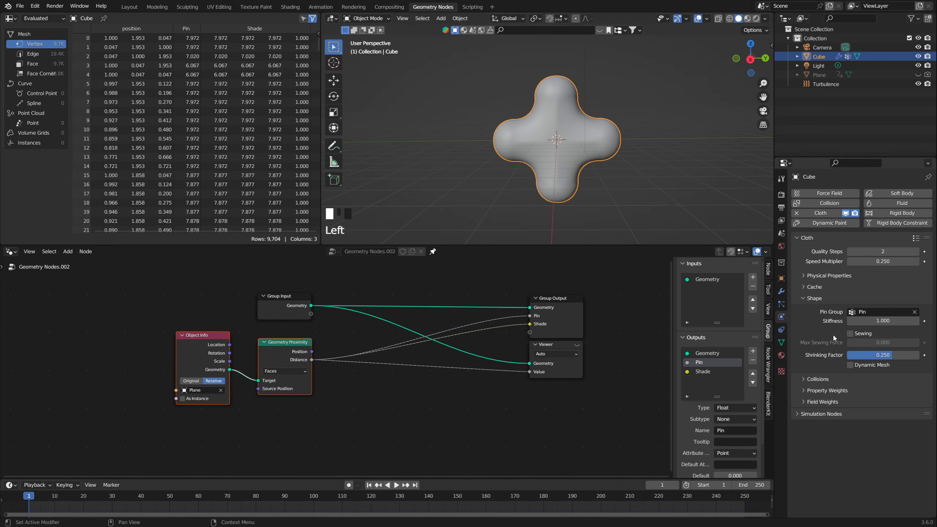
{"action": "left_click_drag", "start_coordinate": [885, 355], "coordinate": [861, 355]}
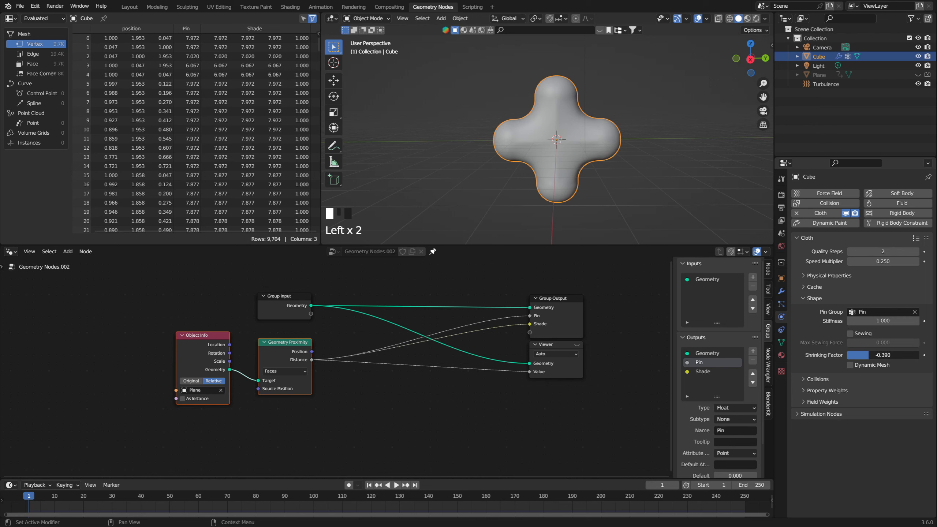
{"action": "left_click", "coordinate": [871, 354]}
{"action": "type", "text": "-.5"}
{"action": "key", "text": "Return"}
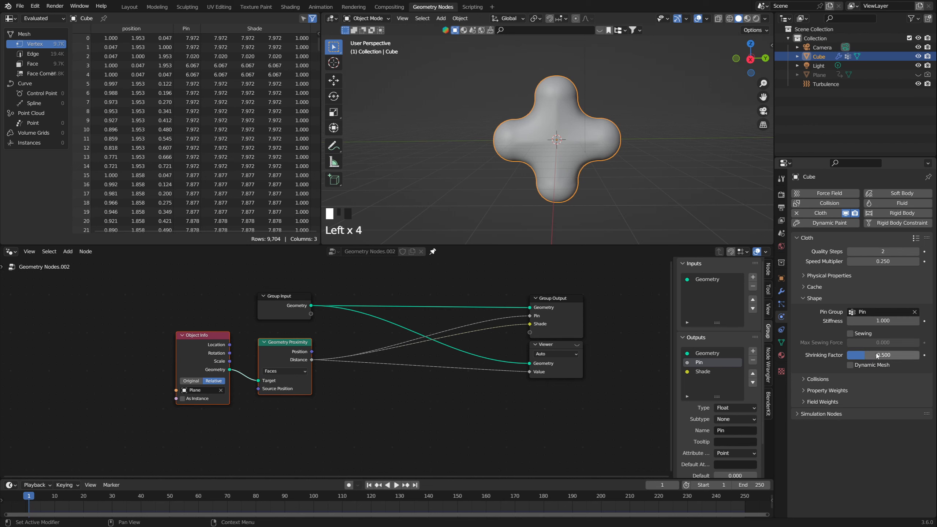
Step: Play the cloth simulation from the first frame to frame 31
{"action": "left_click", "coordinate": [369, 485]}
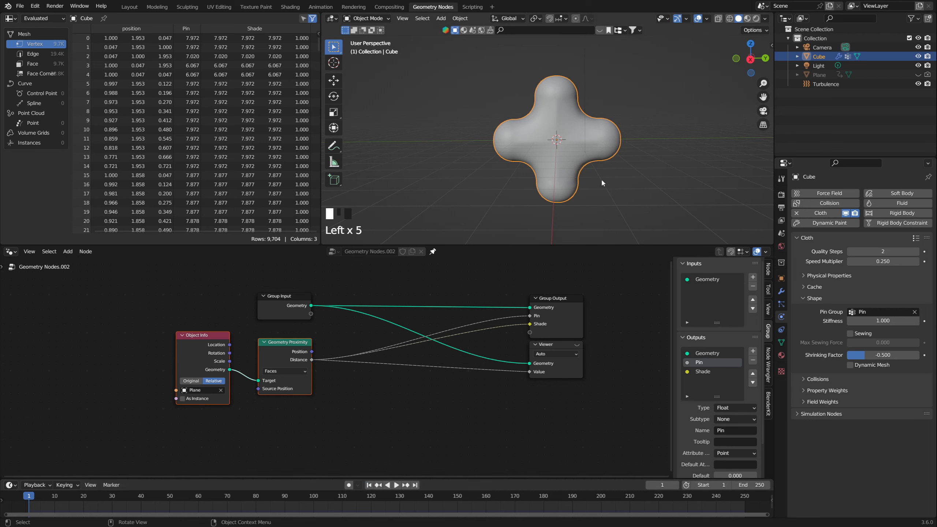
{"action": "key", "text": "space"}
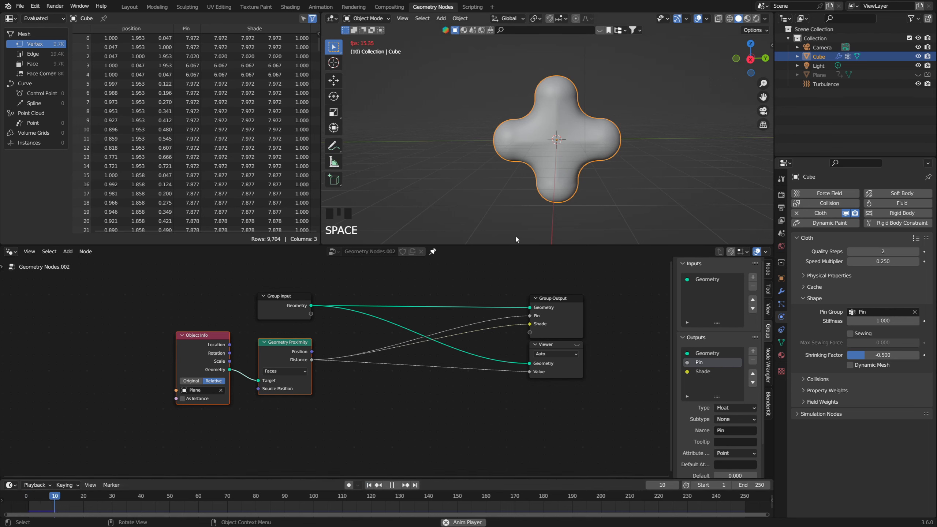
{"action": "key", "text": "space"}
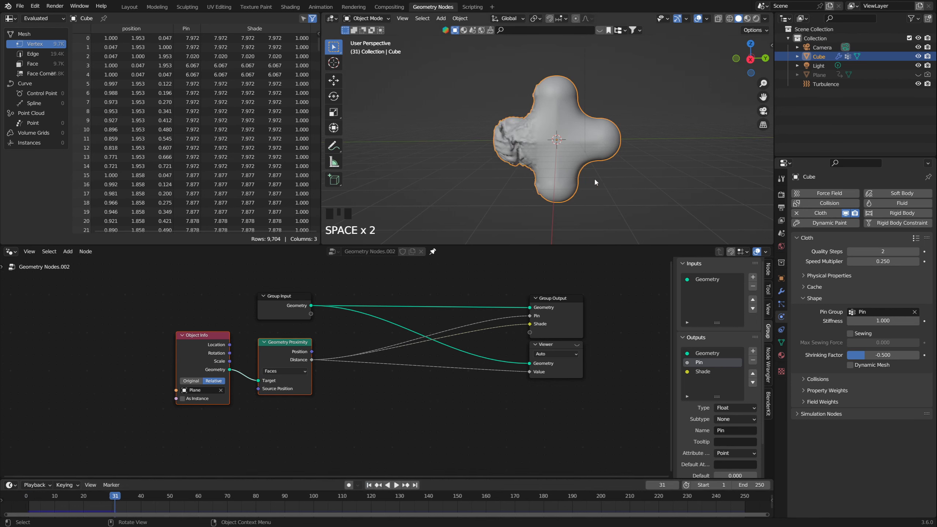
Step: Play on to frame 72 in Weight Paint mode to watch the Pin weights, then return the cross to Object Mode
{"action": "key", "text": "ctrl+Tab"}
{"action": "left_click", "coordinate": [525, 151]}
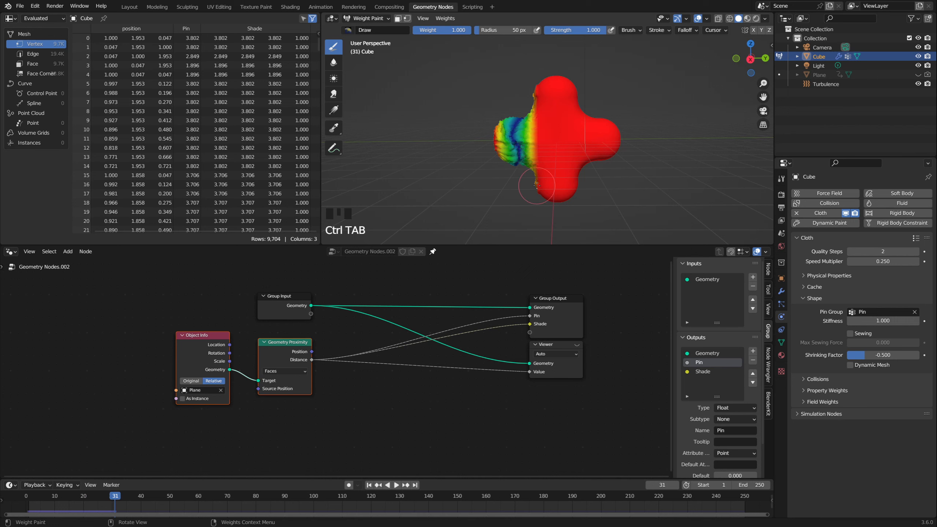
{"action": "key", "text": "space"}
{"action": "key", "text": "space"}
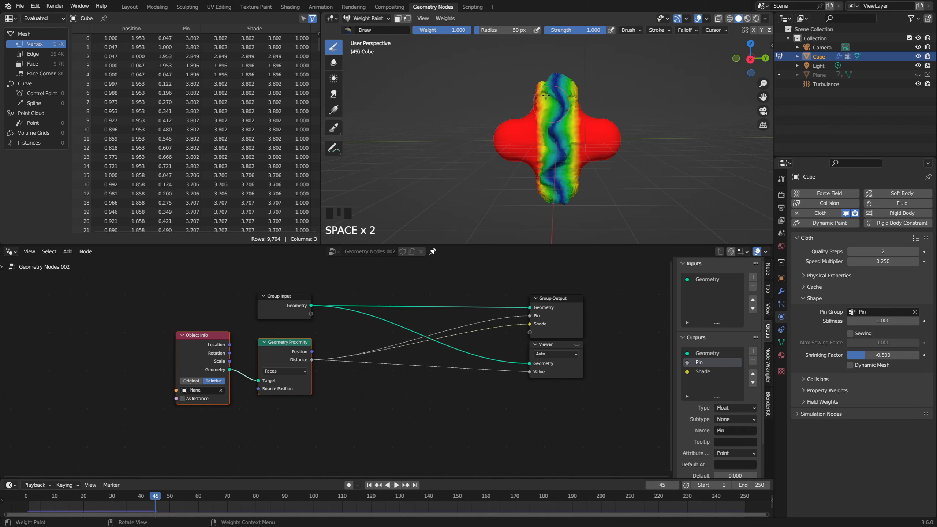
{"action": "key", "text": "space"}
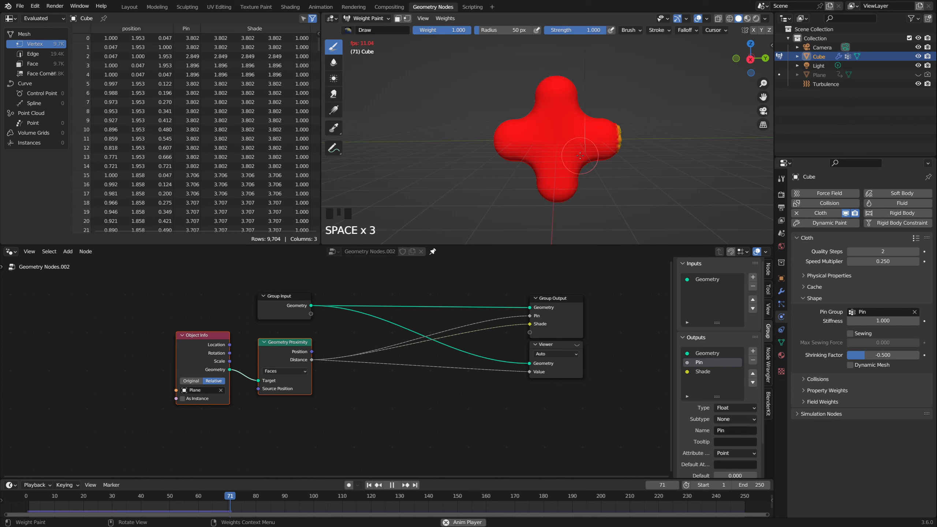
{"action": "key", "text": "space"}
{"action": "key", "text": "ctrl+Tab"}
{"action": "left_click", "coordinate": [513, 157]}
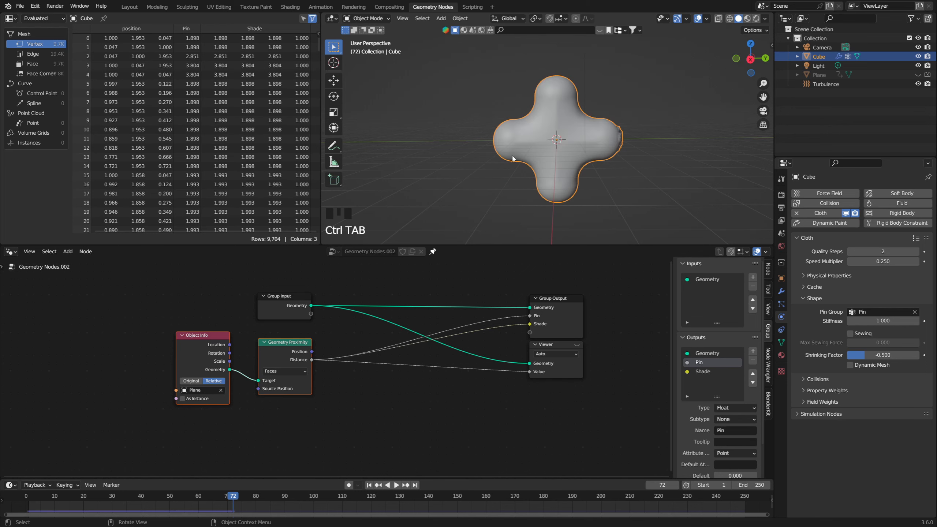
Step: Scrub back to frame 49 and add a Subdivision Surface modifier to the cross
{"action": "left_click_drag", "start_coordinate": [262, 493], "coordinate": [167, 496]}
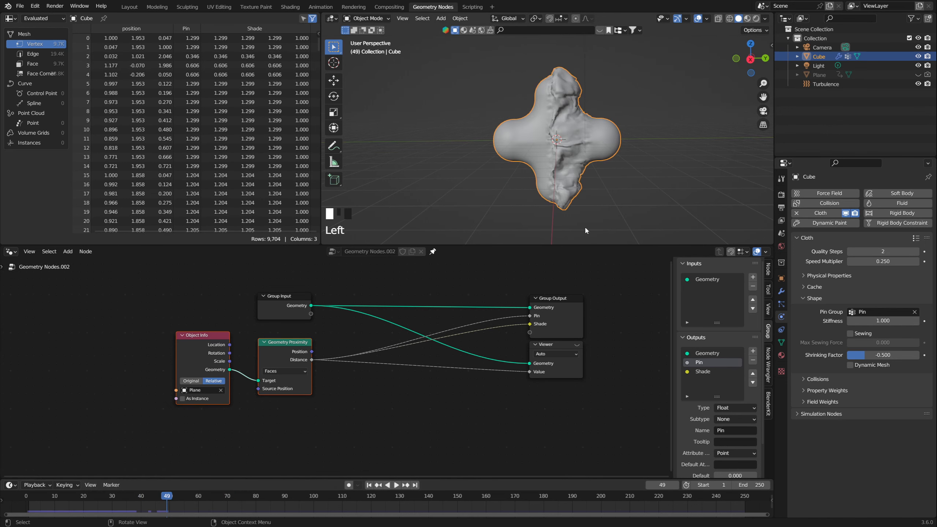
{"action": "middle_click_drag", "start_coordinate": [584, 226], "coordinate": [604, 166]}
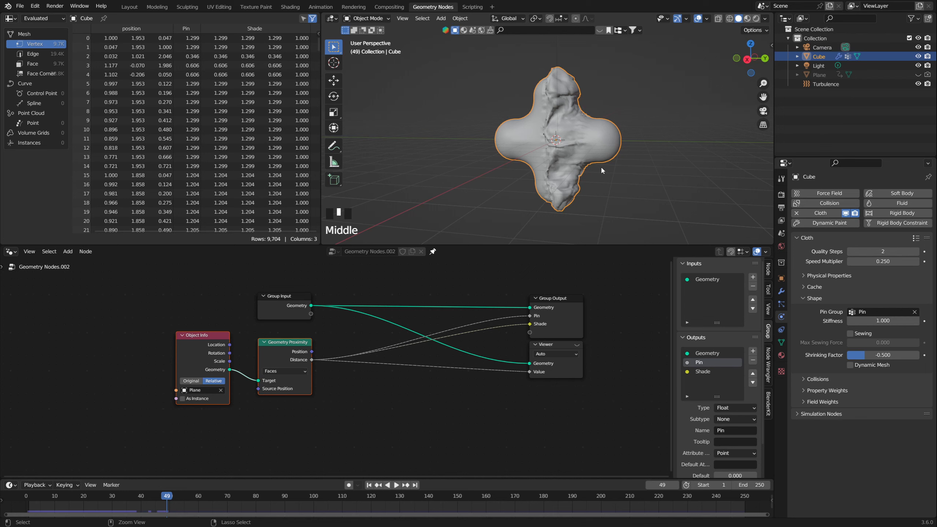
{"action": "key", "text": "ctrl+7"}
{"action": "middle_click_drag", "start_coordinate": [588, 165], "coordinate": [569, 106]}
{"action": "scroll", "coordinate": [595, 160], "scroll_direction": "up", "scroll_amount": 4}
{"action": "scroll", "coordinate": [568, 105], "scroll_direction": "down", "scroll_amount": 3}
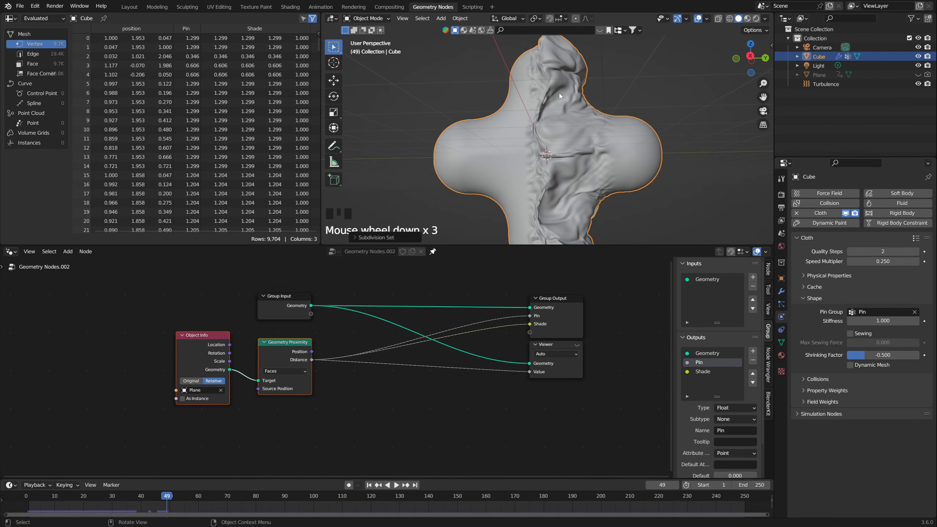
Step: Advance the simulation to frame 54 and examine the cloth wrinkles on the cross from several angles
{"action": "key", "text": "space"}
{"action": "key", "text": "space"}
{"action": "scroll", "coordinate": [643, 140], "scroll_direction": "up", "scroll_amount": 3}
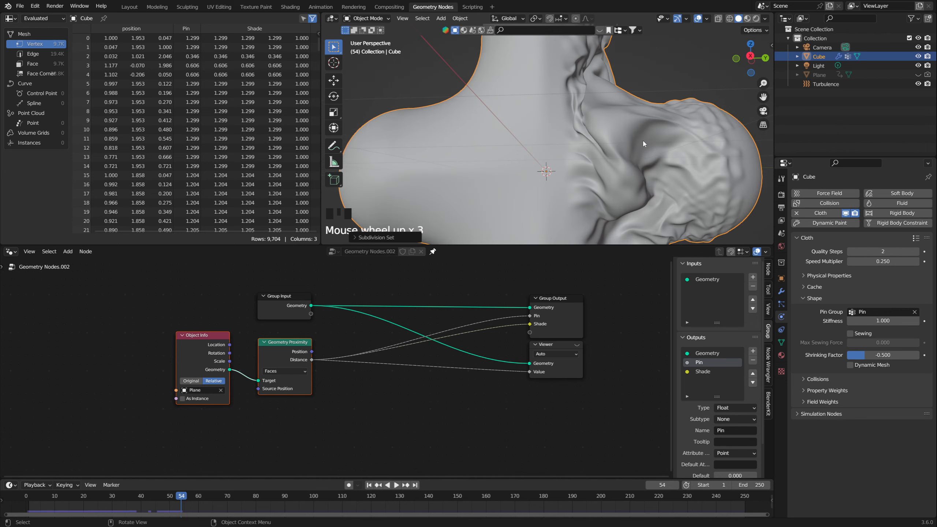
{"action": "middle_click_drag", "start_coordinate": [642, 139], "coordinate": [542, 144], "text": "shift"}
{"action": "scroll", "coordinate": [573, 150], "scroll_direction": "down", "scroll_amount": 2}
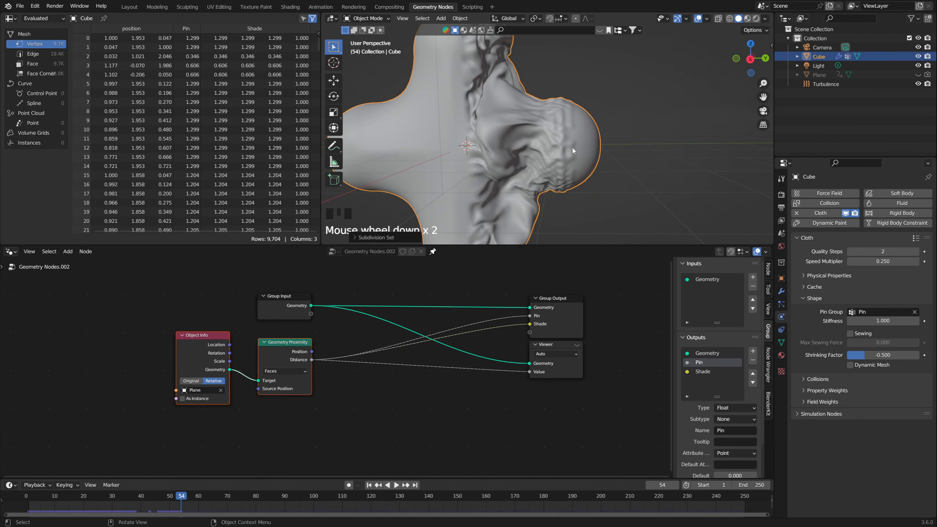
{"action": "scroll", "coordinate": [573, 150], "scroll_direction": "up", "scroll_amount": 2}
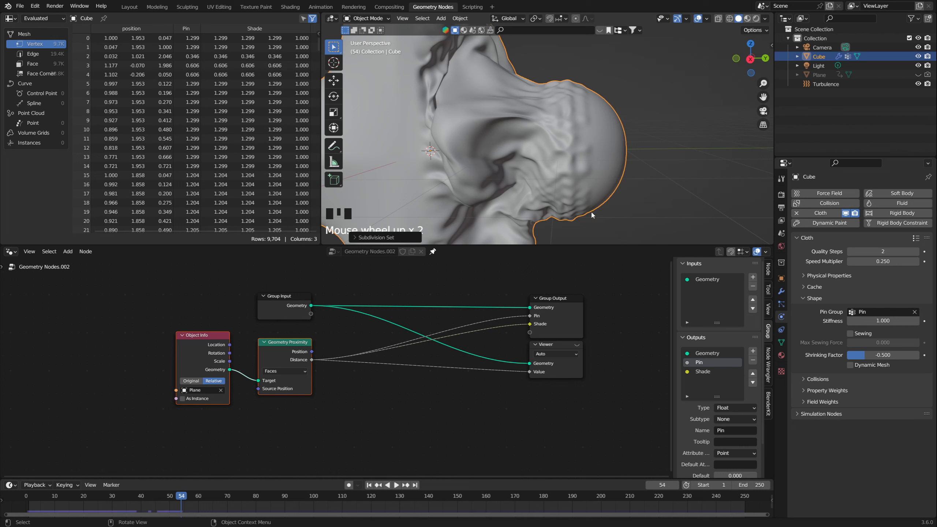
{"action": "scroll", "coordinate": [584, 108], "scroll_direction": "down", "scroll_amount": 4}
{"action": "middle_click_drag", "start_coordinate": [584, 109], "coordinate": [529, 172], "text": "shift"}
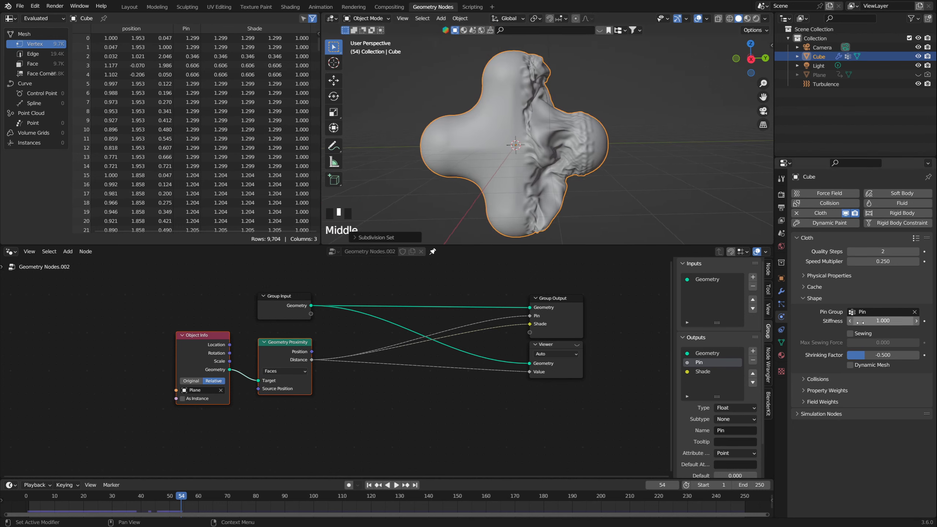
Step: Set the cloth's pin stiffness to 50 and replay the simulation from the first frame to frame 45
{"action": "left_click_drag", "start_coordinate": [883, 321], "coordinate": [915, 321]}
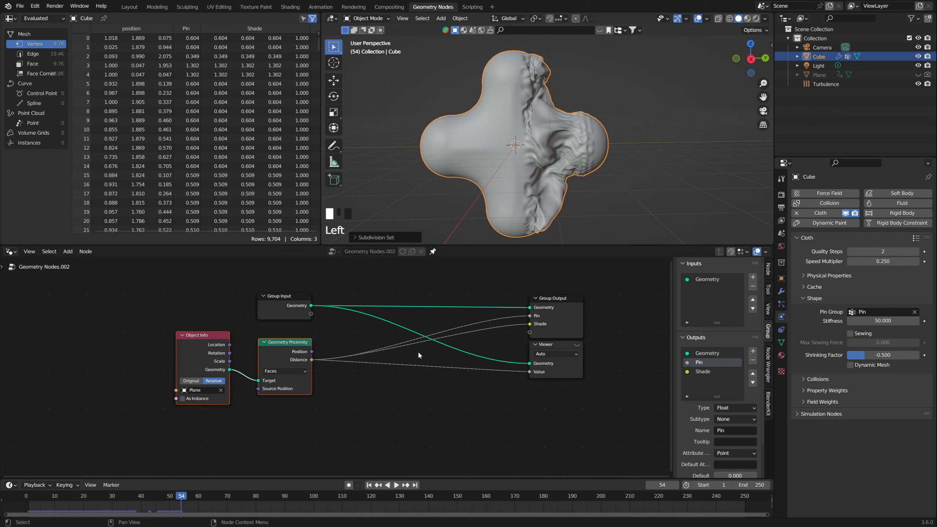
{"action": "left_click", "coordinate": [368, 485]}
{"action": "key", "text": "space"}
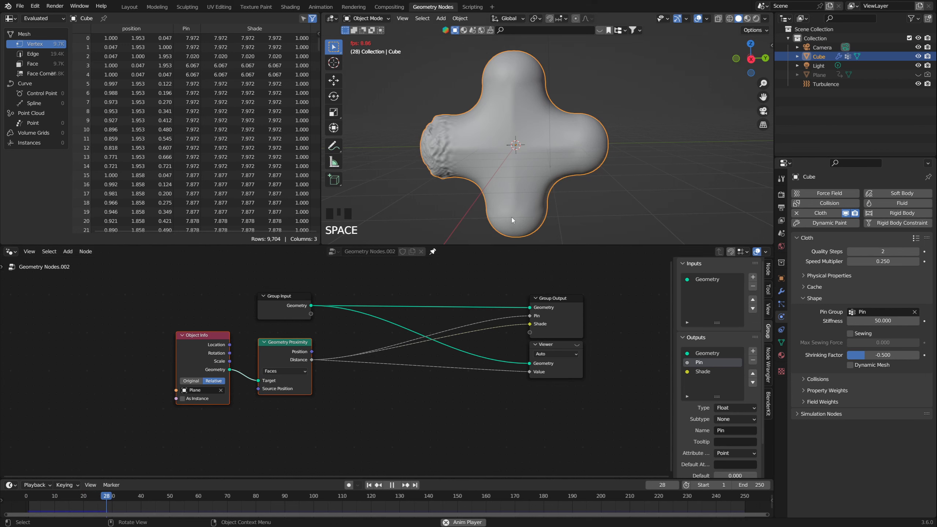
{"action": "key", "text": "space"}
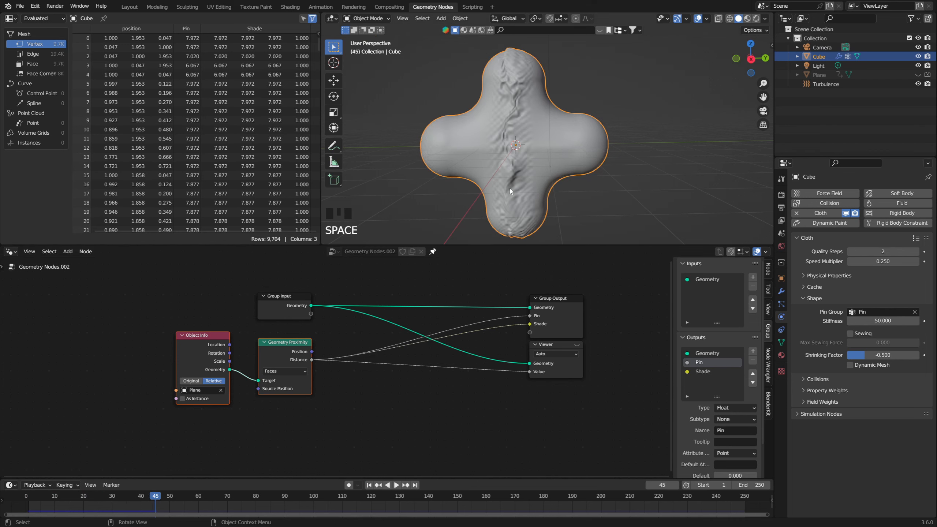
{"action": "scroll", "coordinate": [506, 144], "scroll_direction": "down", "scroll_amount": 5}
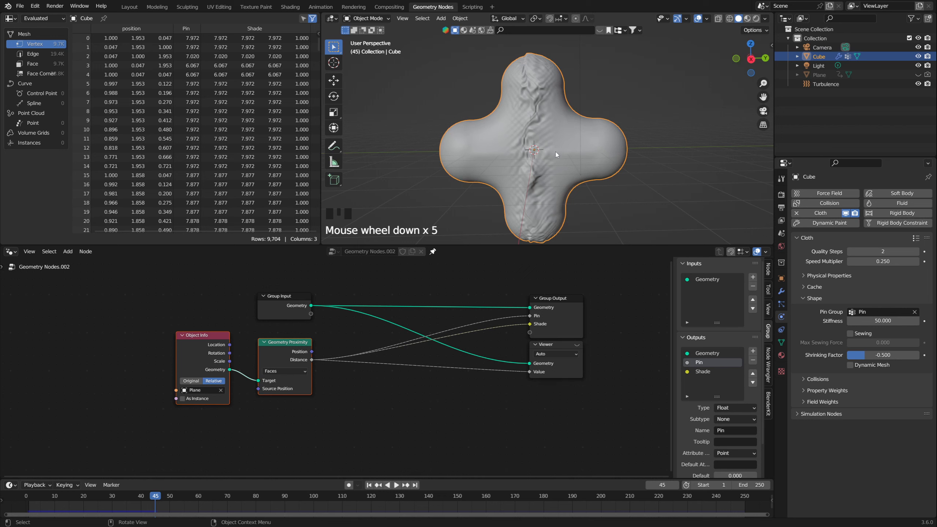
{"action": "scroll", "coordinate": [556, 154], "scroll_direction": "up", "scroll_amount": 3}
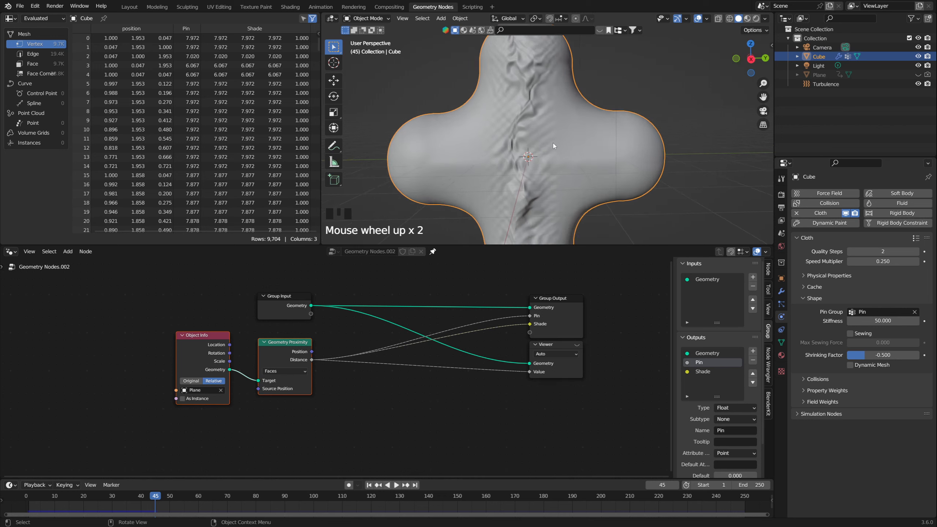
{"action": "scroll", "coordinate": [567, 179], "scroll_direction": "down", "scroll_amount": 2}
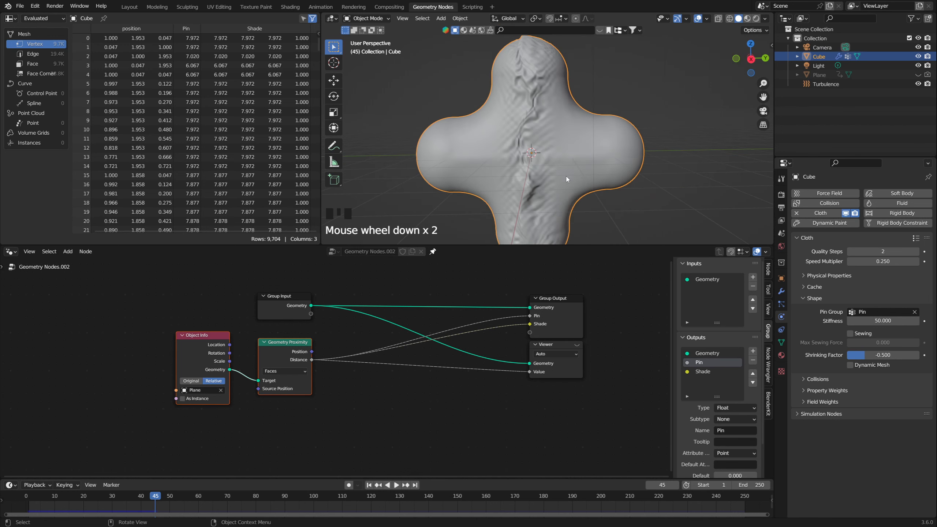
Step: Show the cross in Weight Paint mode and examine the Pin weight gradient around the wave at frame 45
{"action": "key", "text": "ctrl+Tab"}
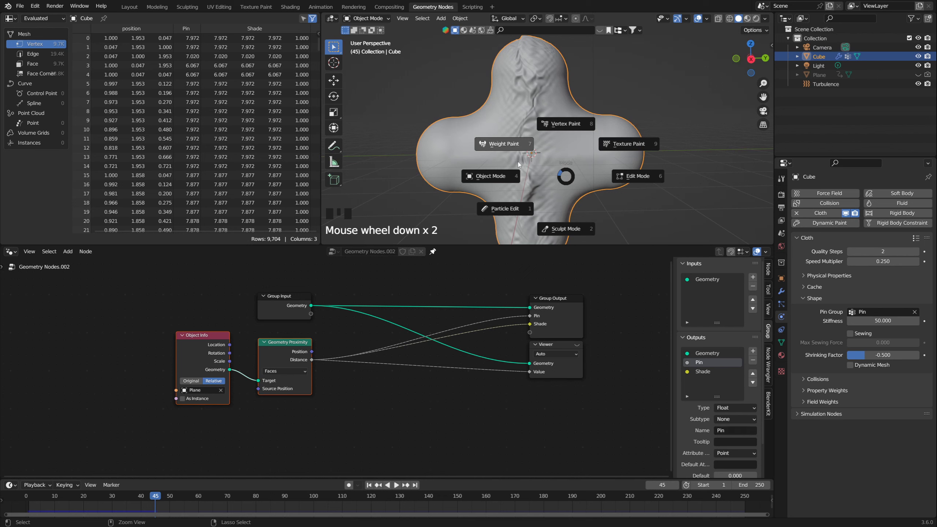
{"action": "left_click", "coordinate": [518, 148]}
{"action": "scroll", "coordinate": [524, 85], "scroll_direction": "down", "scroll_amount": 1}
{"action": "middle_click_drag", "start_coordinate": [524, 85], "coordinate": [552, 143], "text": "shift"}
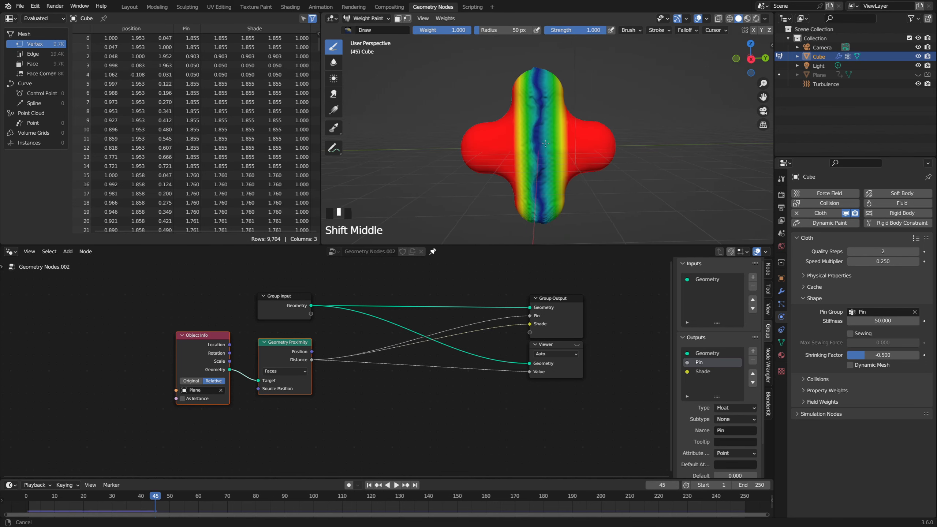
{"action": "scroll", "coordinate": [552, 143], "scroll_direction": "up", "scroll_amount": 4}
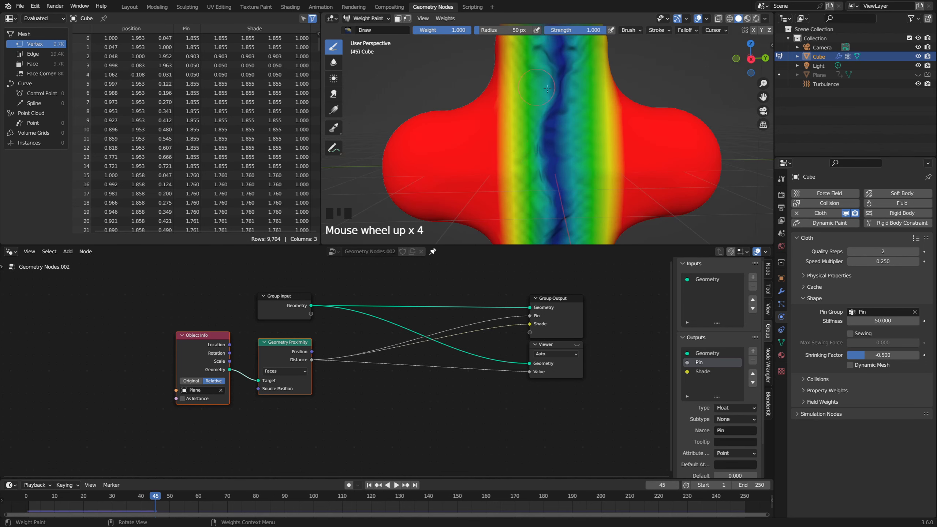
{"action": "scroll", "coordinate": [547, 142], "scroll_direction": "down", "scroll_amount": 3}
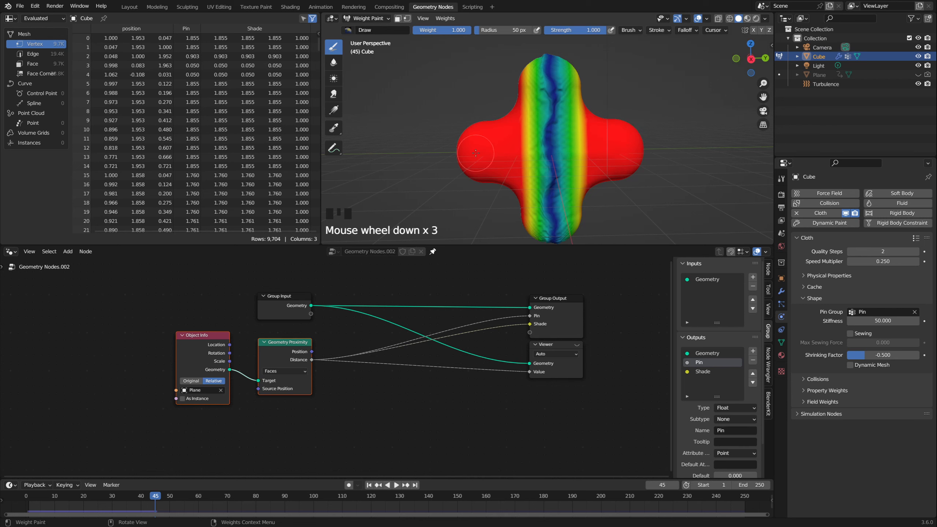
{"action": "key", "text": "ctrl"}
{"action": "key", "text": "ctrl+Tab"}
{"action": "left_click", "coordinate": [455, 120]}
Step: Insert a Math node set to Add between the Geometry Proximity distance and the Pin output
{"action": "middle_click_drag", "start_coordinate": [435, 357], "coordinate": [508, 343]}
{"action": "scroll", "coordinate": [507, 345], "scroll_direction": "down", "scroll_amount": 3}
{"action": "left_click_drag", "start_coordinate": [350, 343], "coordinate": [306, 345]}
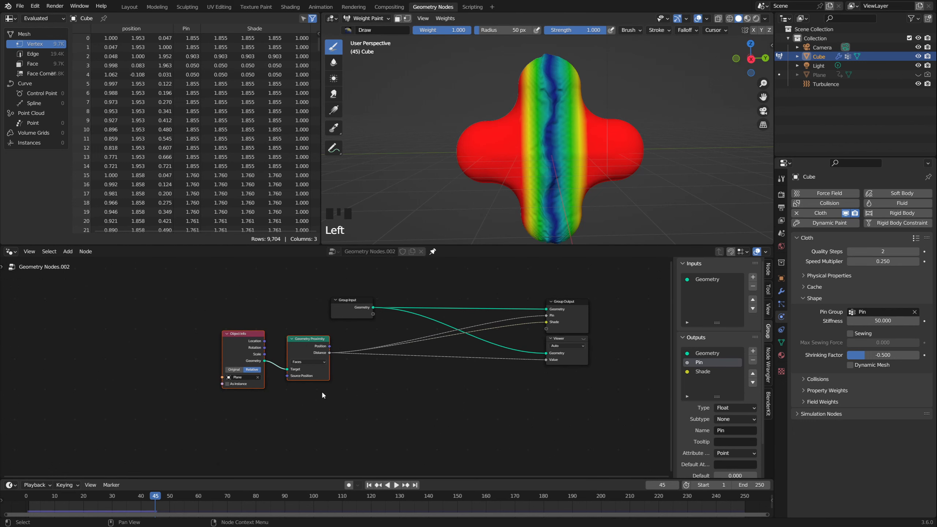
{"action": "scroll", "coordinate": [327, 361], "scroll_direction": "up", "scroll_amount": 1}
{"action": "key", "text": "shift+a"}
{"action": "mouse_move", "coordinate": [331, 376]}
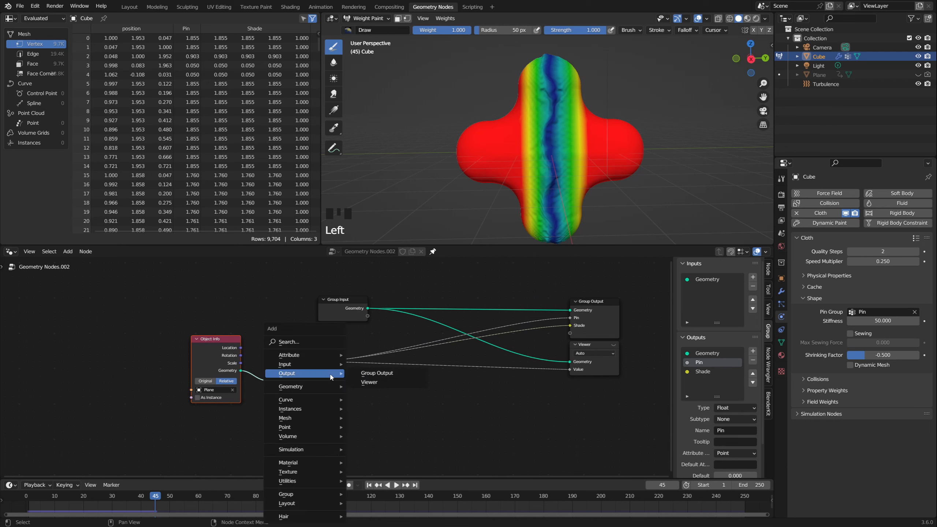
{"action": "type", "text": "add"}
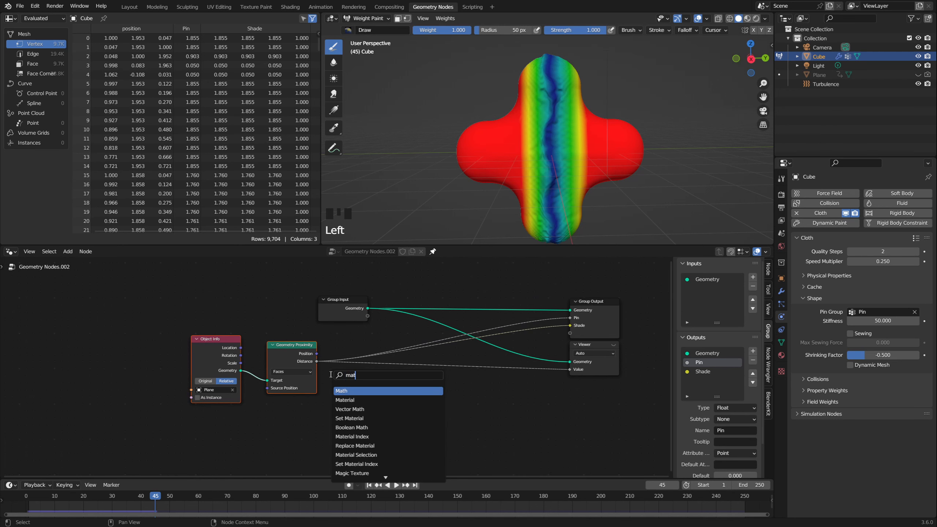
{"action": "key", "text": "Return"}
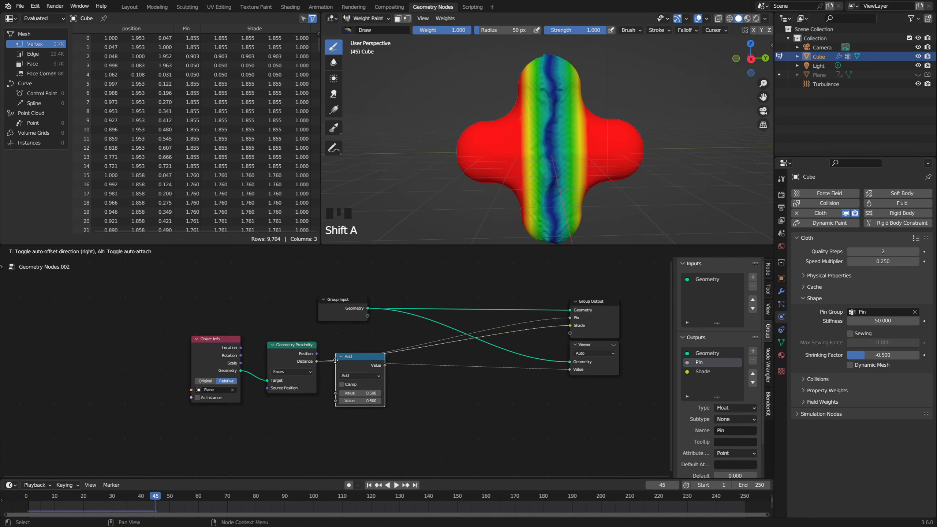
{"action": "left_click", "coordinate": [345, 357]}
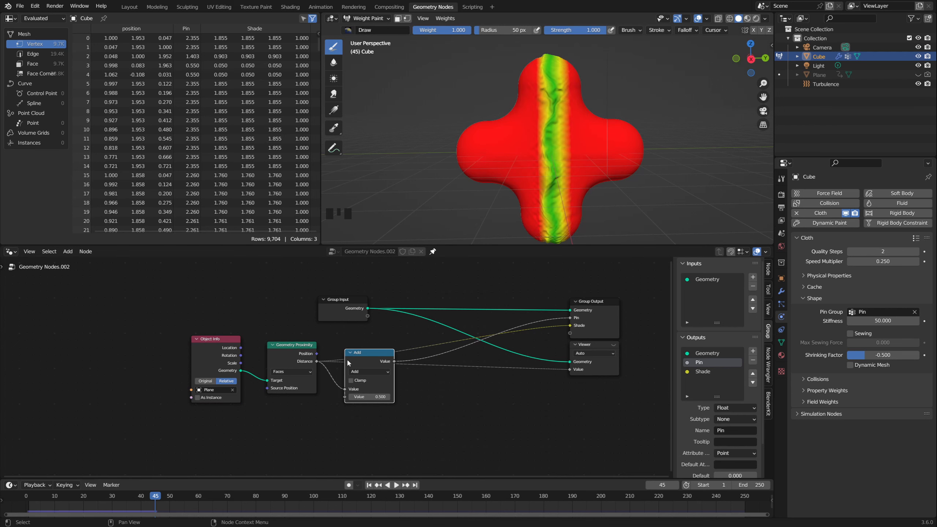
{"action": "left_click_drag", "start_coordinate": [359, 365], "coordinate": [352, 357]}
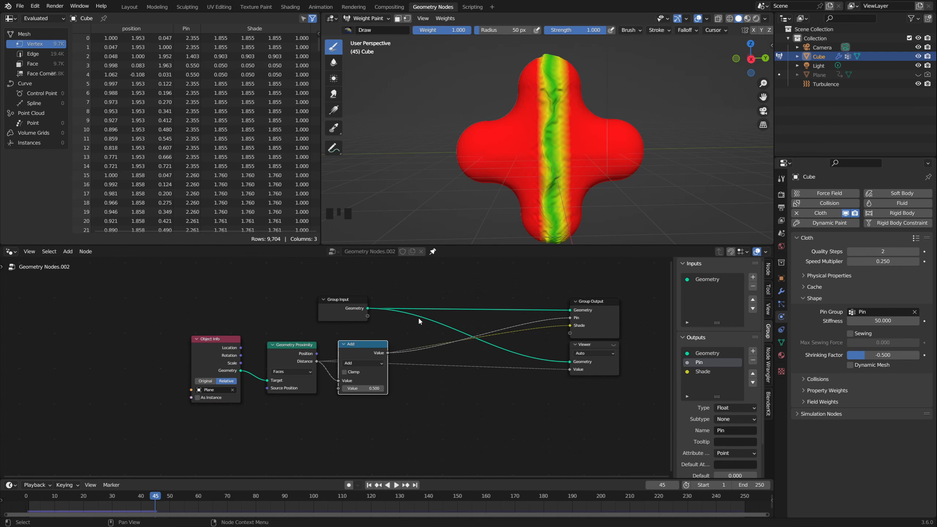
Step: Try raising the value added to the Pin distance to 0.860
{"action": "left_click_drag", "start_coordinate": [364, 389], "coordinate": [406, 388], "text": "shift"}
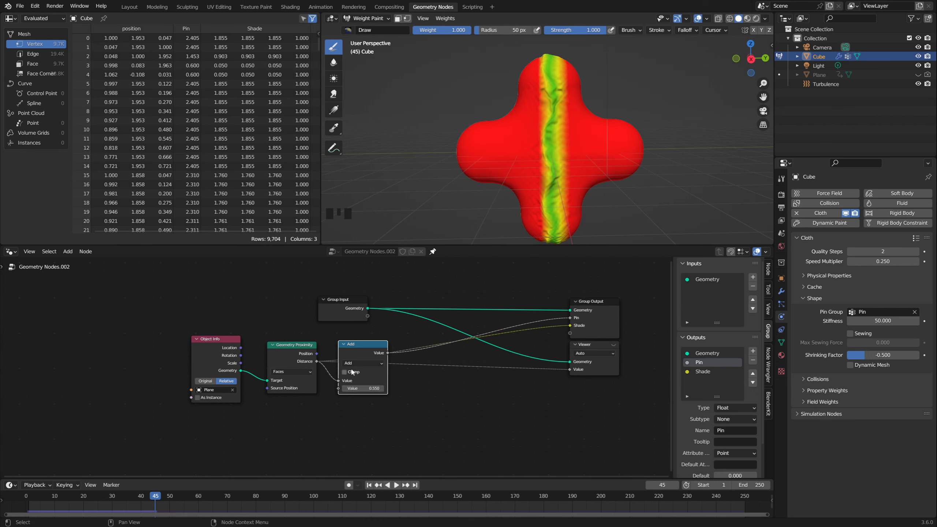
{"action": "left_click_drag", "start_coordinate": [363, 343], "coordinate": [356, 346]}
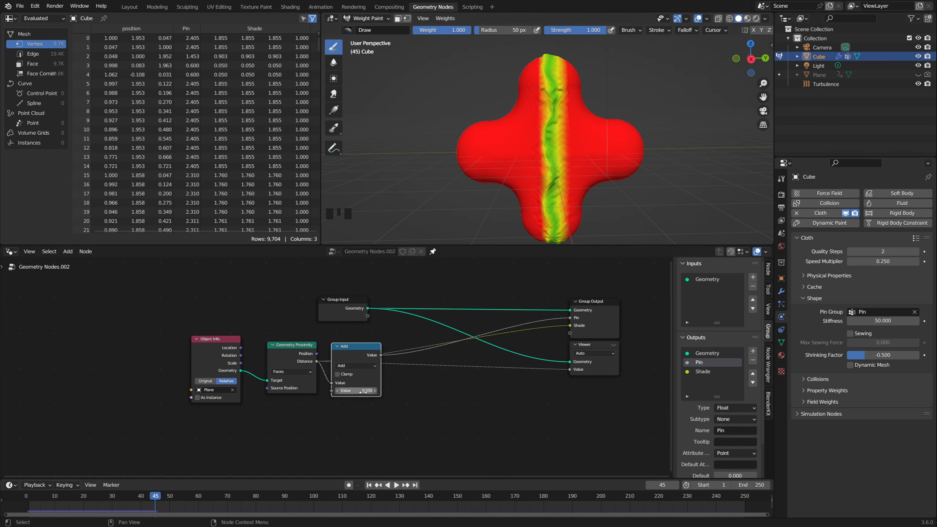
{"action": "left_click_drag", "start_coordinate": [363, 391], "coordinate": [368, 392], "text": "shift"}
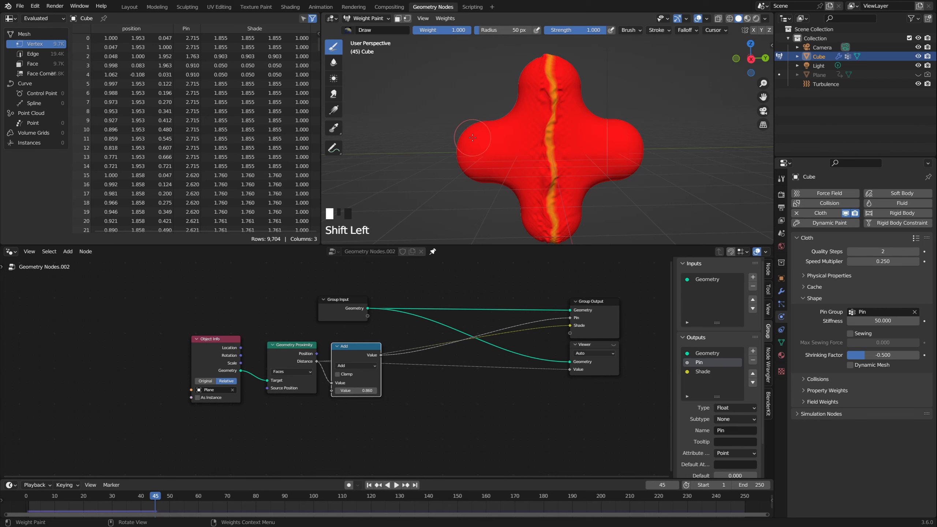
Step: Change the Pin distance's Math node to Subtract with a value of 0.650
{"action": "left_click", "coordinate": [358, 366]}
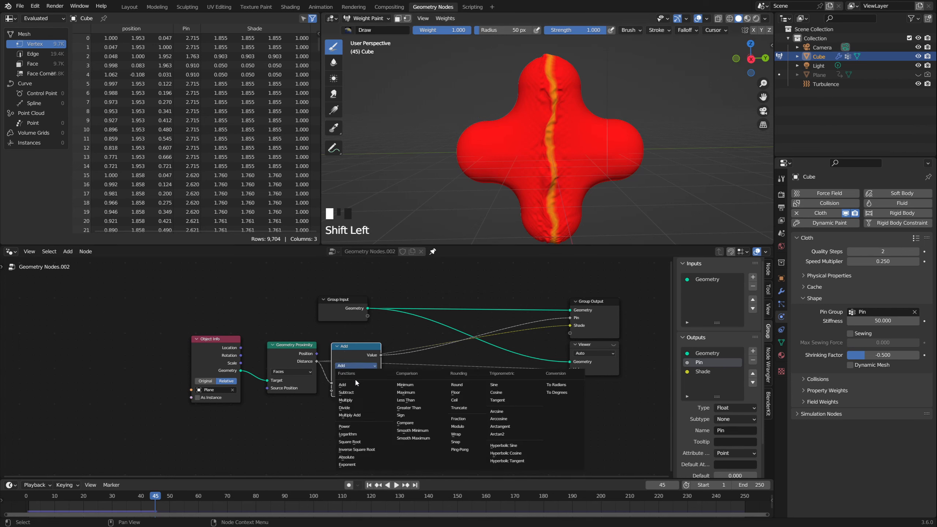
{"action": "left_click", "coordinate": [352, 392]}
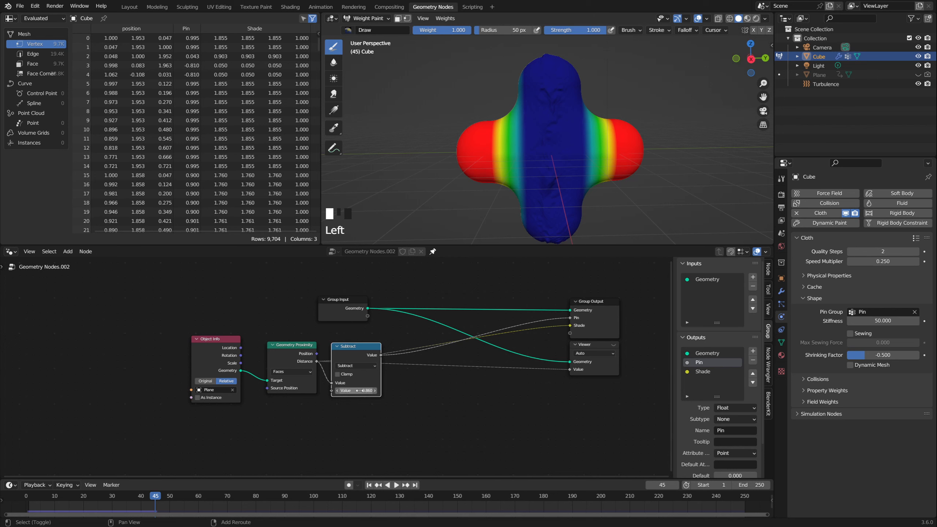
{"action": "mouse_move", "coordinate": [359, 391]}
{"action": "left_mouse_down", "text": "shift"}
{"action": "mouse_move", "coordinate": [345, 391]}
{"action": "mouse_move", "coordinate": [355, 390]}
{"action": "left_mouse_up", "text": "shift"}
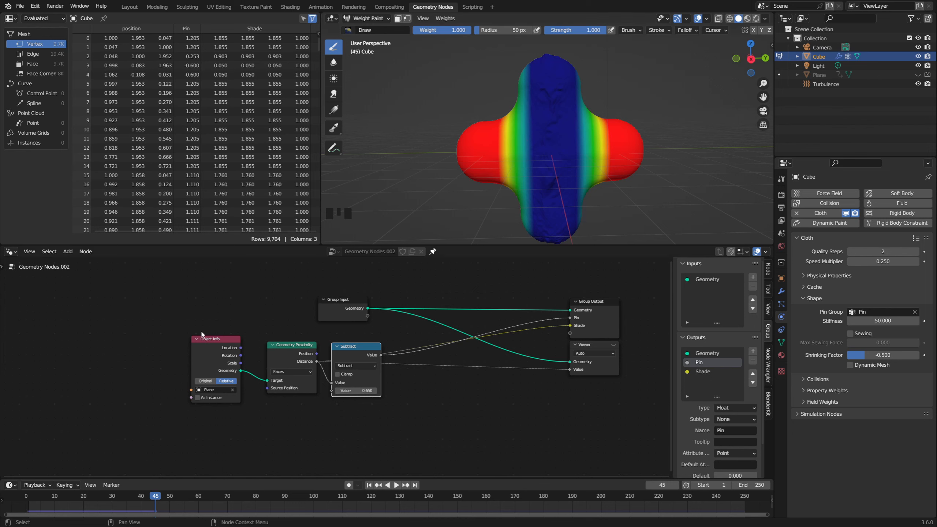
Step: Shift the Object Info, Geometry Proximity and Subtract nodes away from the outputs, and advance the simulation to frame 46
{"action": "left_click_drag", "start_coordinate": [186, 332], "coordinate": [371, 410]}
{"action": "left_click_drag", "start_coordinate": [349, 357], "coordinate": [294, 356]}
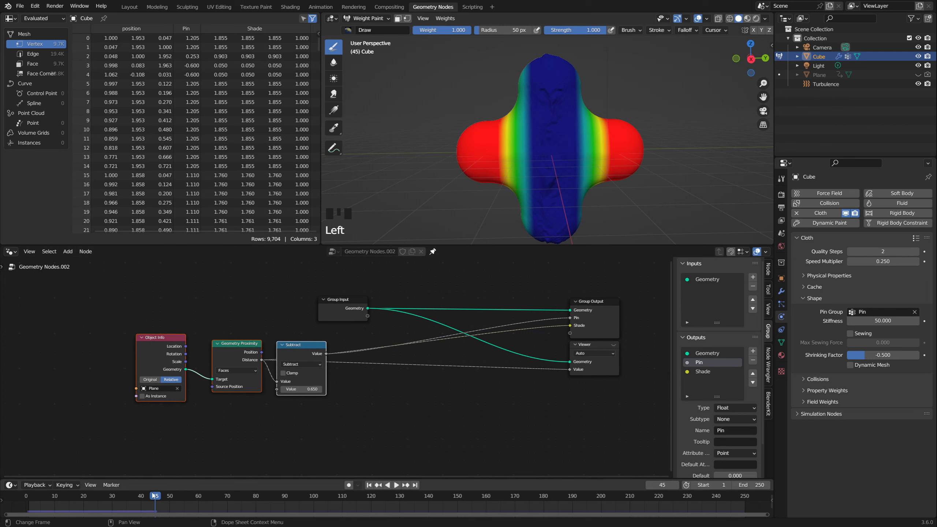
{"action": "mouse_move", "coordinate": [153, 495]}
{"action": "left_mouse_down"}
{"action": "mouse_move", "coordinate": [143, 496]}
{"action": "mouse_move", "coordinate": [158, 497]}
{"action": "left_mouse_up"}
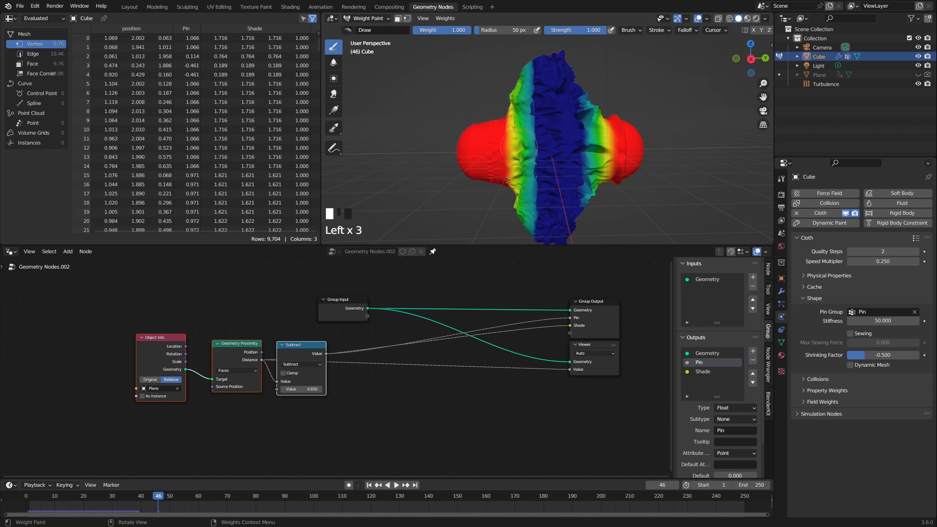
Step: Duplicate the Subtract node onto the Pin link and change the copy to Multiply with a value of 0.230
{"action": "key", "text": "shift+a"}
{"action": "mouse_move", "coordinate": [363, 362]}
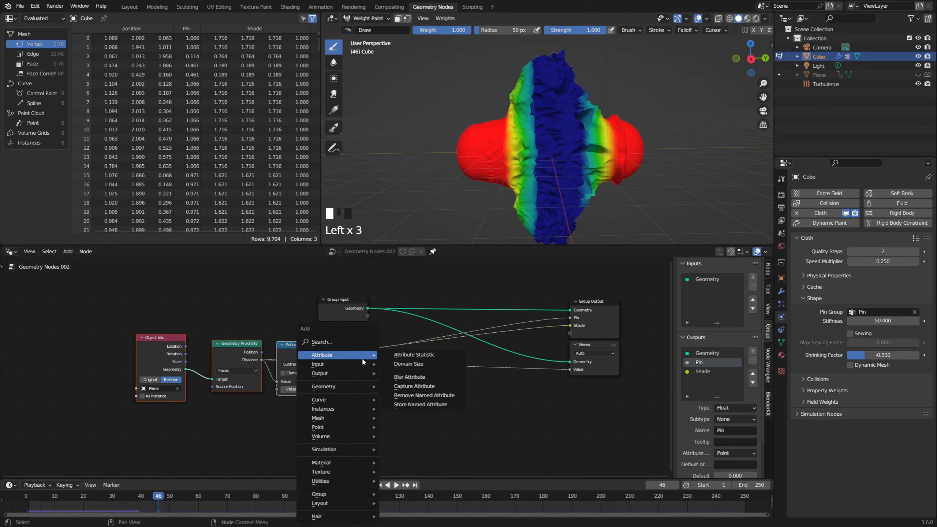
{"action": "key", "text": "shift+d"}
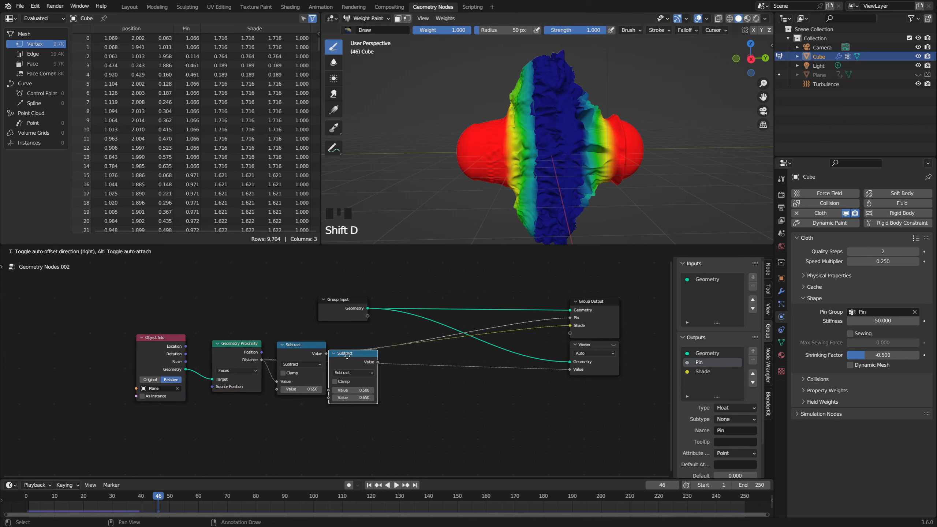
{"action": "left_click", "coordinate": [364, 361]}
{"action": "left_click_drag", "start_coordinate": [355, 381], "coordinate": [357, 381]}
{"action": "left_click_drag", "start_coordinate": [357, 384], "coordinate": [360, 358]}
{"action": "left_click", "coordinate": [361, 364]}
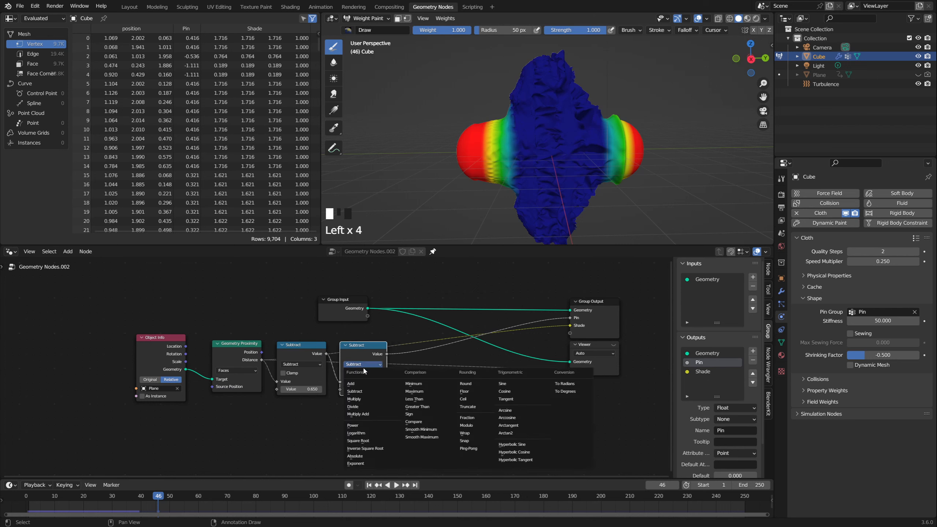
{"action": "left_click", "coordinate": [361, 399]}
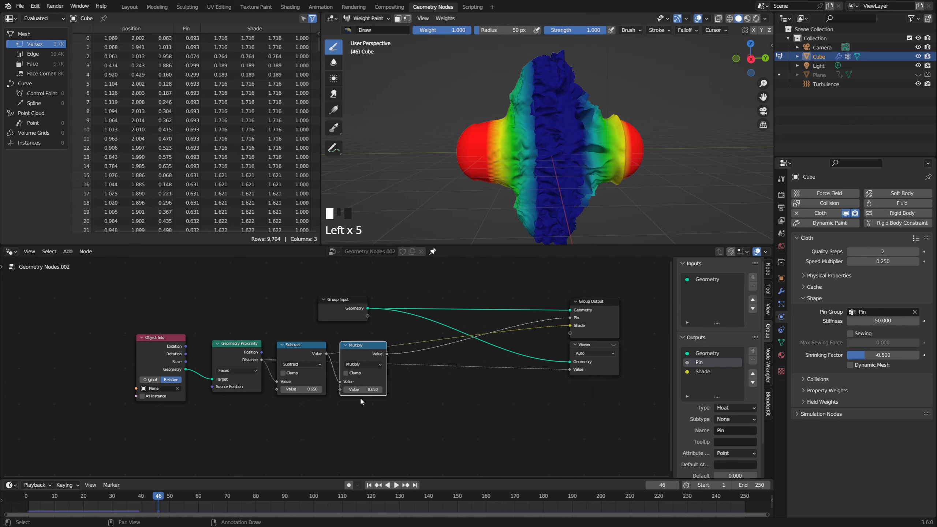
{"action": "left_click_drag", "start_coordinate": [363, 389], "coordinate": [342, 389], "text": "shift"}
Step: Unhide the Plane, play the simulation from the first frame to frame 14 and inspect the cross's Pin weights
{"action": "left_click", "coordinate": [368, 485]}
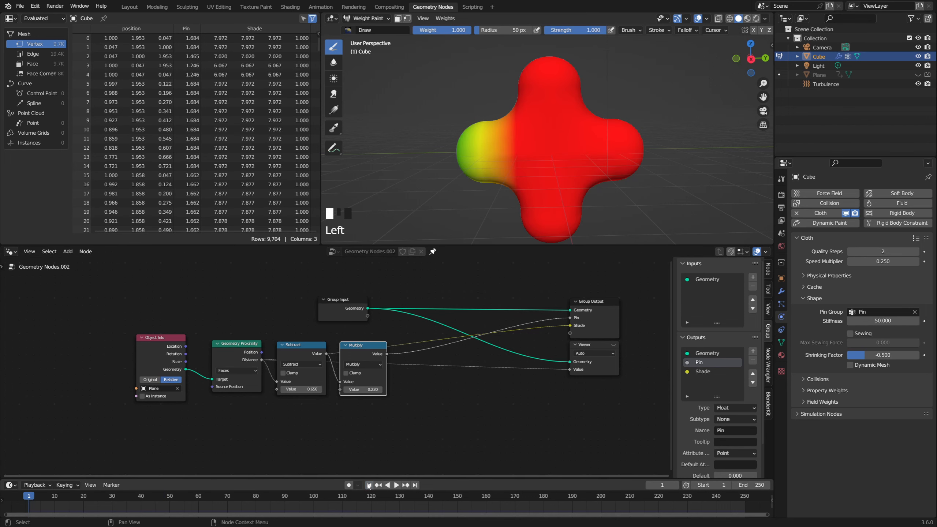
{"action": "scroll", "coordinate": [452, 162], "scroll_direction": "down", "scroll_amount": 2}
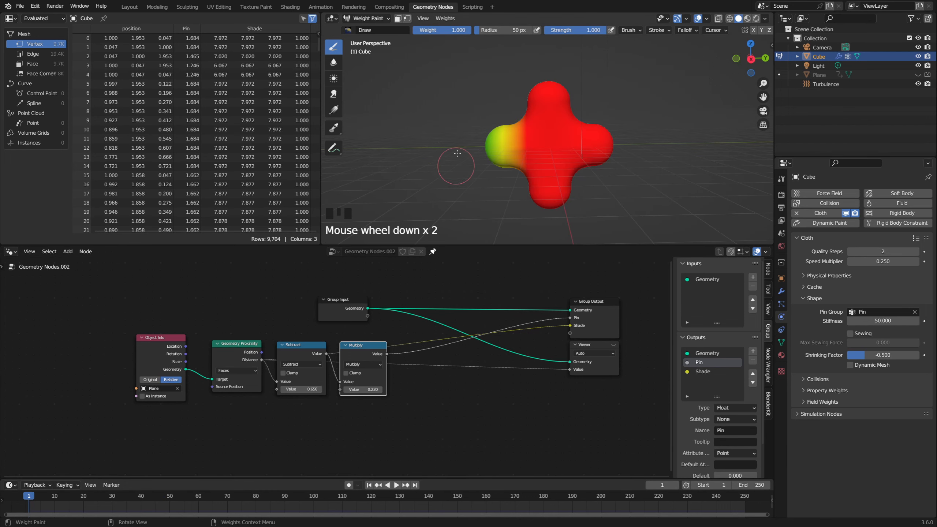
{"action": "left_click", "coordinate": [918, 75]}
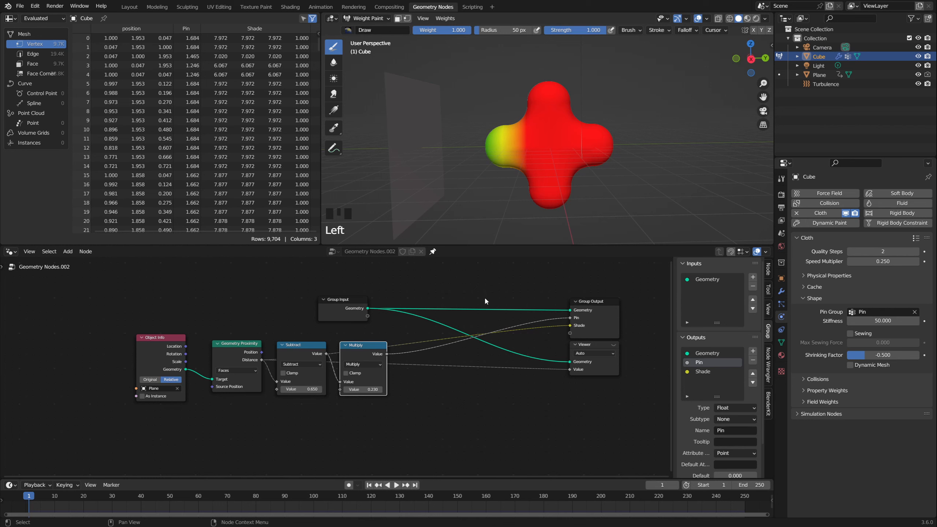
{"action": "key", "text": "space"}
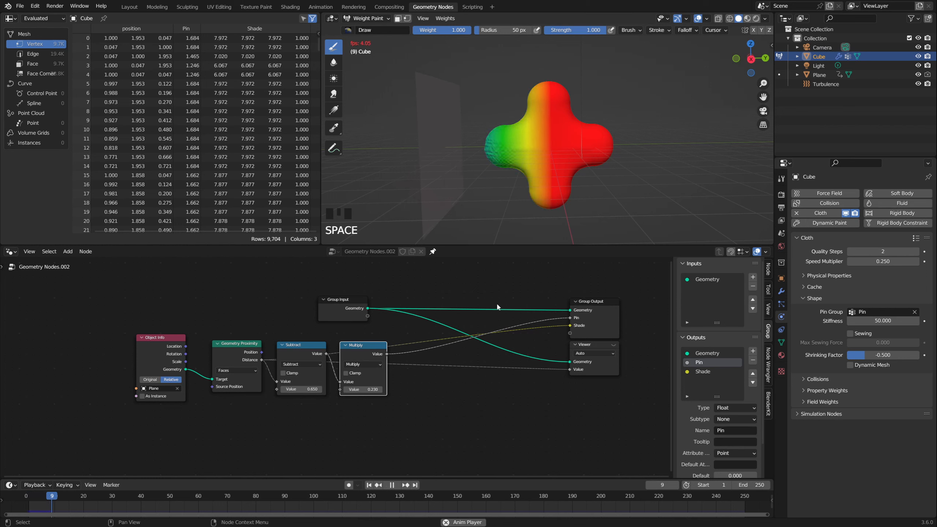
{"action": "key", "text": "space"}
{"action": "scroll", "coordinate": [499, 151], "scroll_direction": "up", "scroll_amount": 1}
{"action": "scroll", "coordinate": [499, 151], "scroll_direction": "up", "scroll_amount": 4}
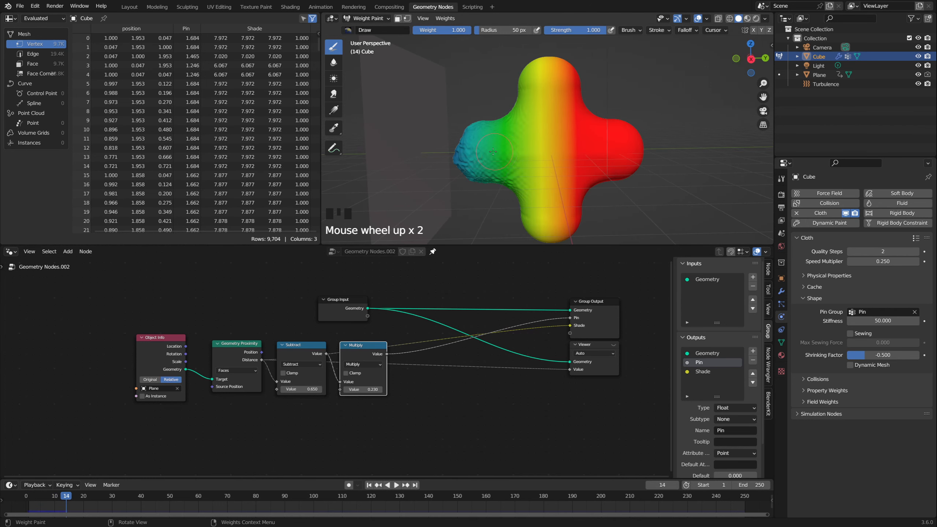
{"action": "scroll", "coordinate": [501, 98], "scroll_direction": "down", "scroll_amount": 1}
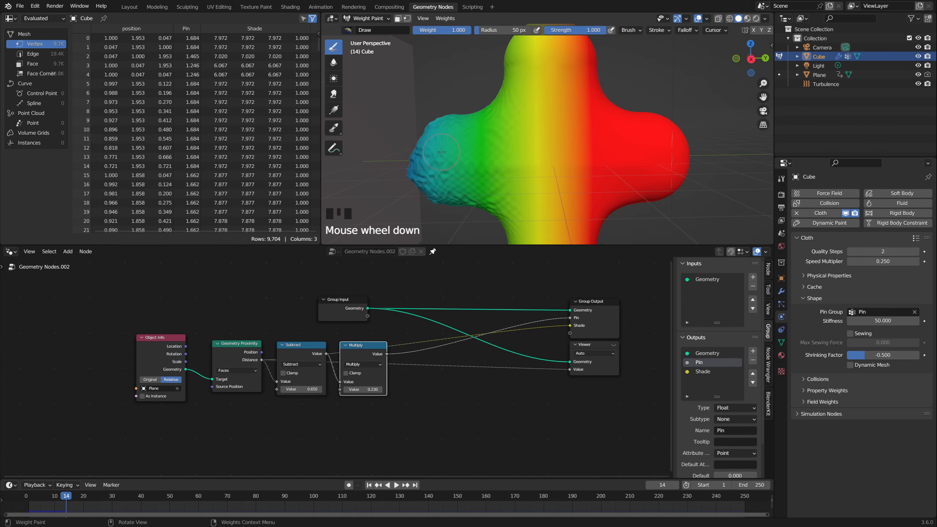
{"action": "scroll", "coordinate": [441, 152], "scroll_direction": "down", "scroll_amount": 2}
Step: Continue the simulation to frame 88 and scrub back to frame 45
{"action": "key", "text": "space"}
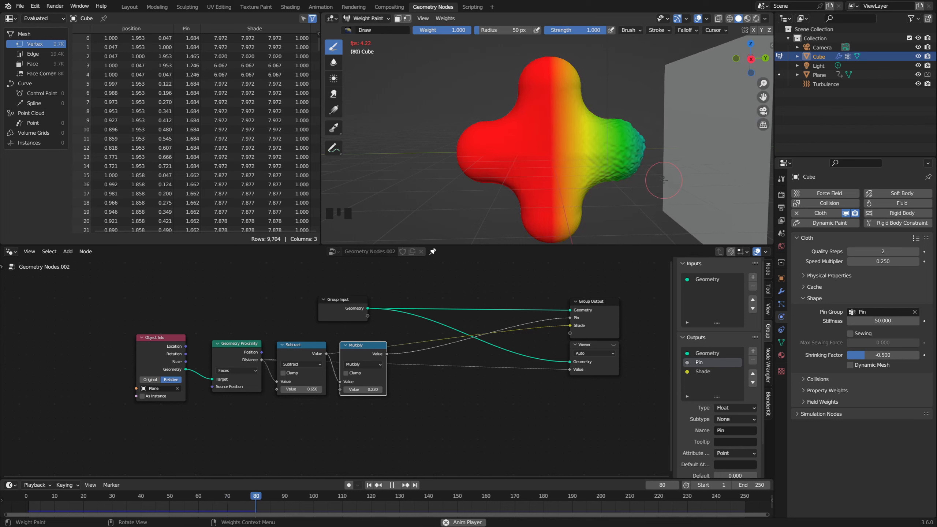
{"action": "key", "text": "space"}
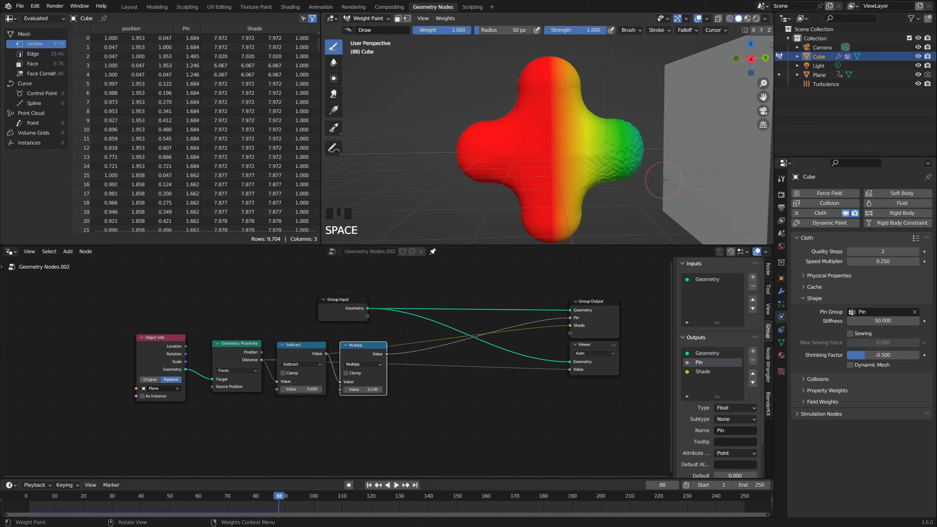
{"action": "left_click", "coordinate": [221, 500]}
{"action": "left_click_drag", "start_coordinate": [180, 498], "coordinate": [119, 498]}
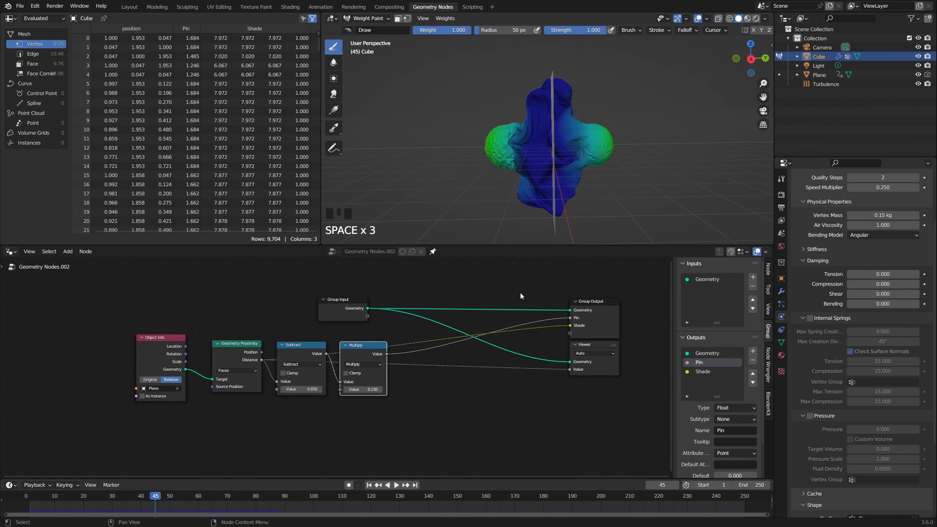
Step: Examine the deformed cross at frame 45 from several angles and hide the Plane in the viewport
{"action": "middle_click_drag", "start_coordinate": [522, 185], "coordinate": [515, 82]}
{"action": "middle_click_drag", "start_coordinate": [533, 178], "coordinate": [567, 194]}
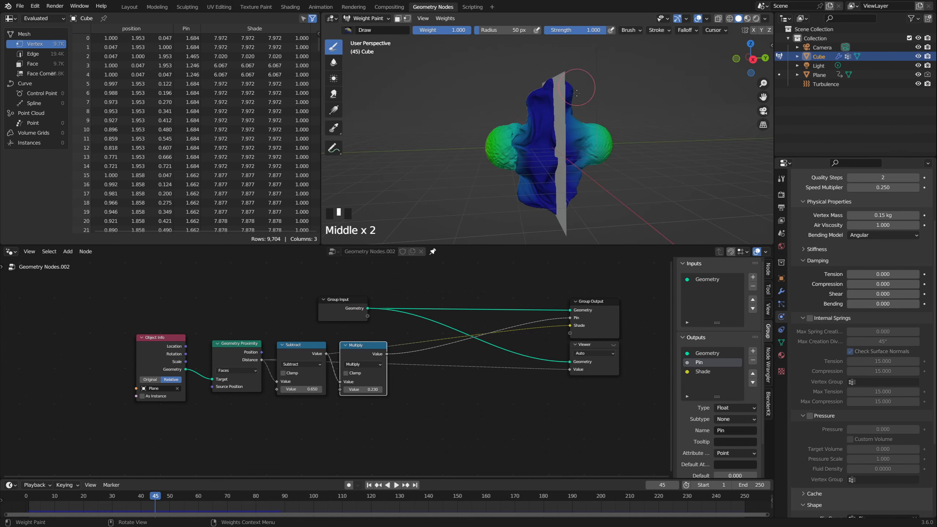
{"action": "middle_click_drag", "start_coordinate": [574, 149], "coordinate": [664, 129]}
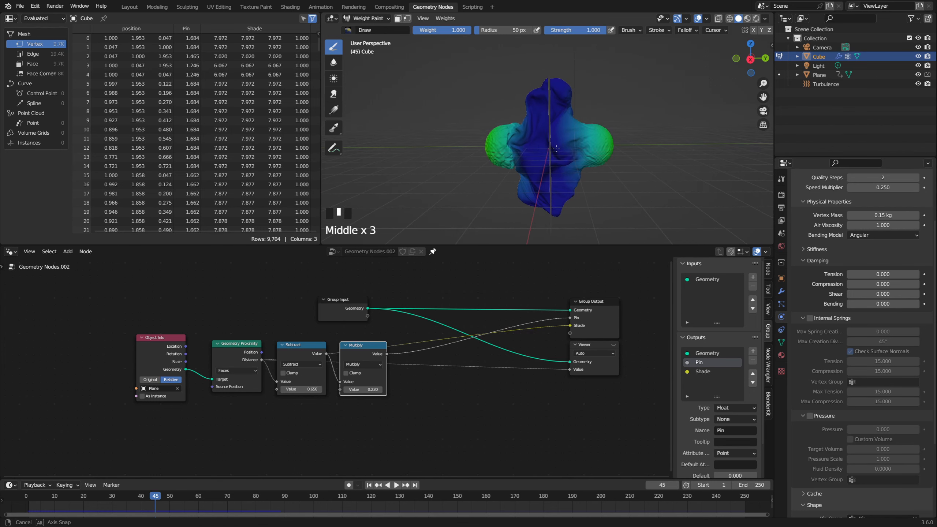
{"action": "left_click", "coordinate": [918, 75]}
{"action": "middle_click_drag", "start_coordinate": [599, 165], "coordinate": [616, 157]}
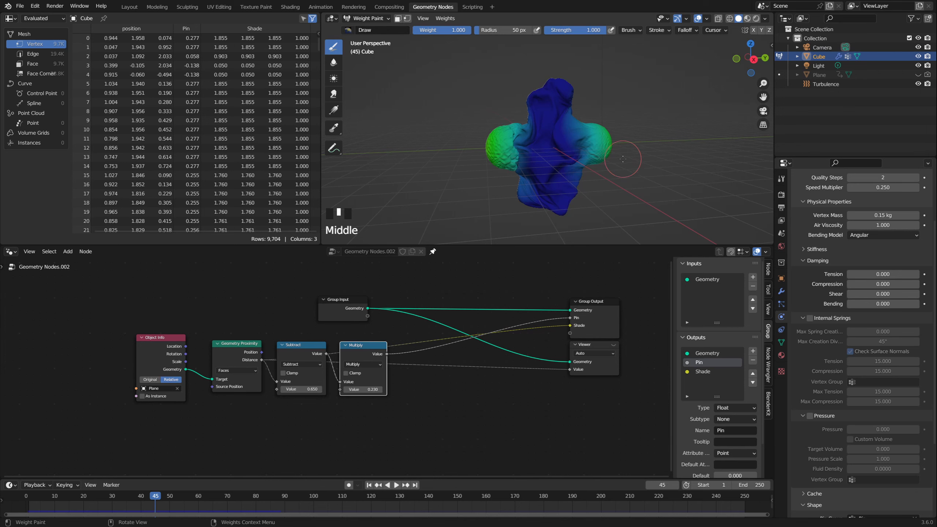
Step: Switch to the Shading workspace and move the Principled BSDF node to clear space in the cross's material
{"action": "left_click", "coordinate": [290, 8]}
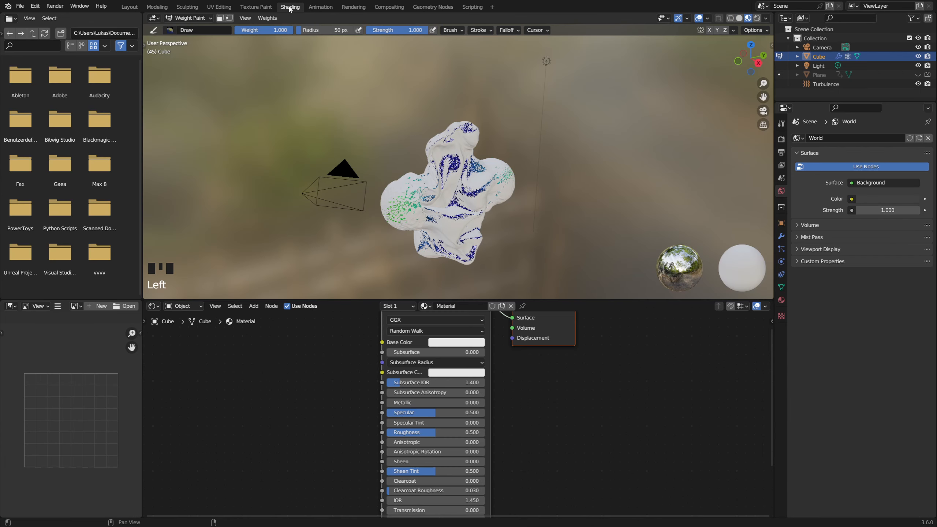
{"action": "middle_click_drag", "start_coordinate": [461, 166], "coordinate": [455, 158]}
{"action": "middle_click_drag", "start_coordinate": [464, 204], "coordinate": [464, 217]}
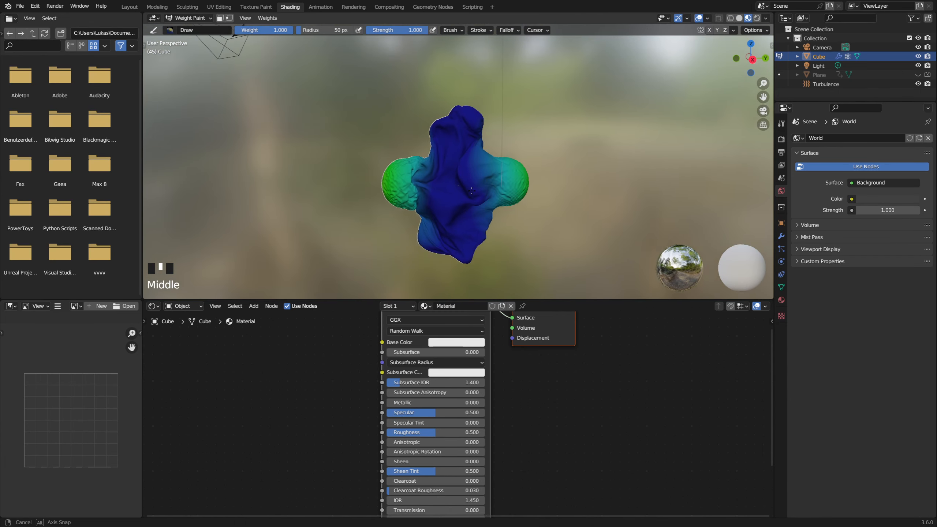
{"action": "scroll", "coordinate": [406, 343], "scroll_direction": "down", "scroll_amount": 2}
{"action": "middle_click_drag", "start_coordinate": [407, 343], "coordinate": [417, 371]}
{"action": "scroll", "coordinate": [418, 372], "scroll_direction": "down", "scroll_amount": 1}
{"action": "left_click_drag", "start_coordinate": [444, 371], "coordinate": [431, 439]}
Step: Add an Attribute node to the cross's material and set its name to Shade
{"action": "key", "text": "shift+a"}
{"action": "type", "text": "at"}
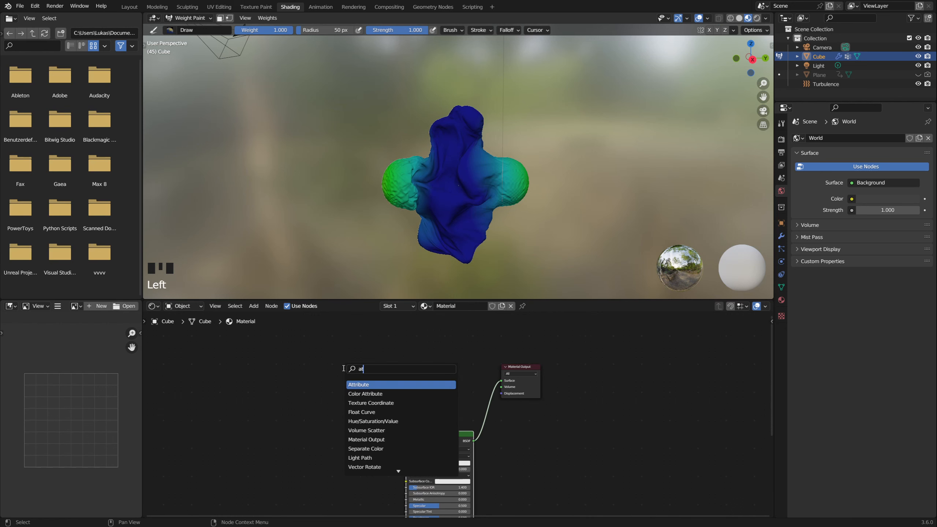
{"action": "key", "text": "Return"}
{"action": "left_click", "coordinate": [343, 367]}
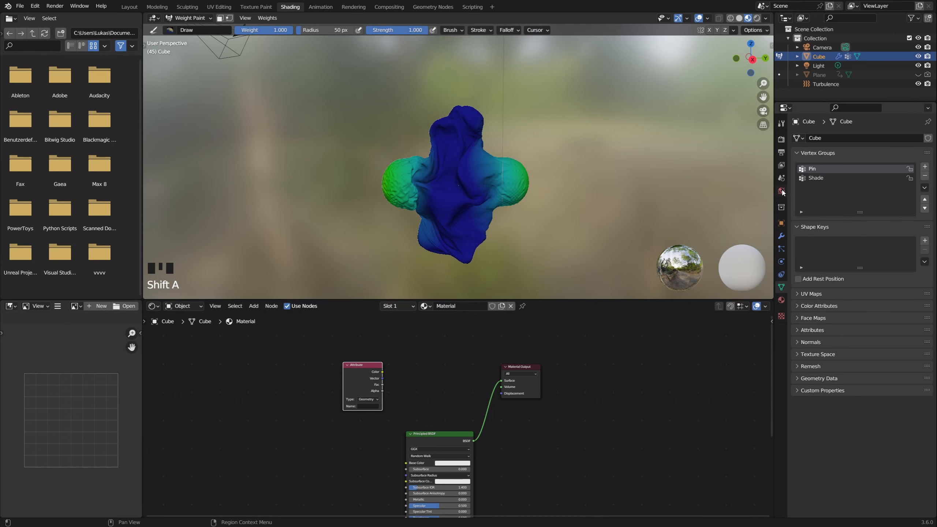
{"action": "left_click", "coordinate": [368, 405]}
{"action": "type", "text": "Shade"}
{"action": "double_click", "coordinate": [368, 406]}
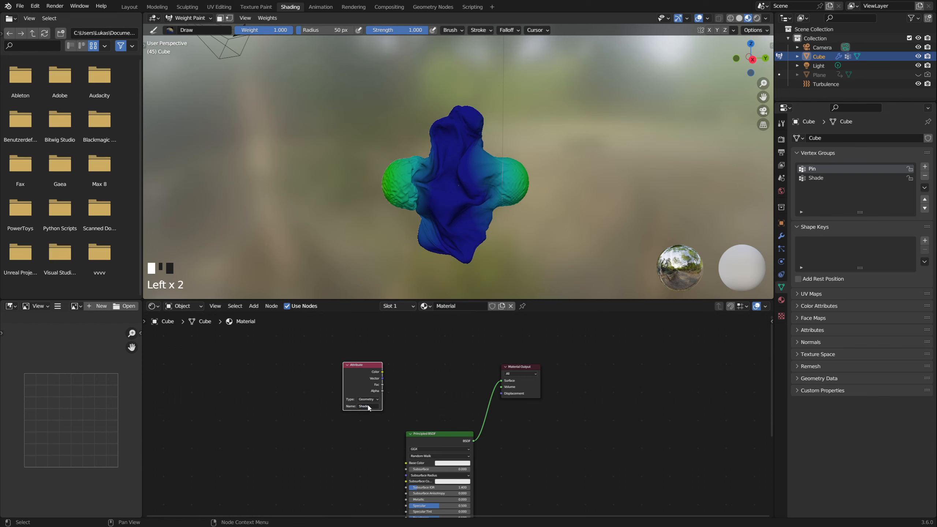
Step: Preview the Attribute node's Color output on the cross's surface and switch the cross from Weight Paint to Object Mode
{"action": "left_click", "coordinate": [362, 376], "text": "ctrl+shift"}
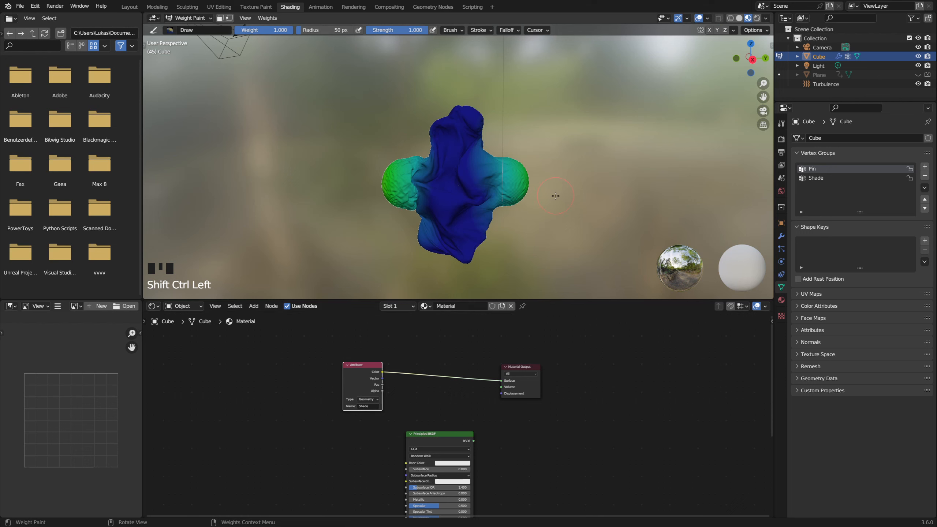
{"action": "key", "text": "ctrl+Tab"}
{"action": "left_click", "coordinate": [486, 198]}
{"action": "scroll", "coordinate": [486, 212], "scroll_direction": "up", "scroll_amount": 2}
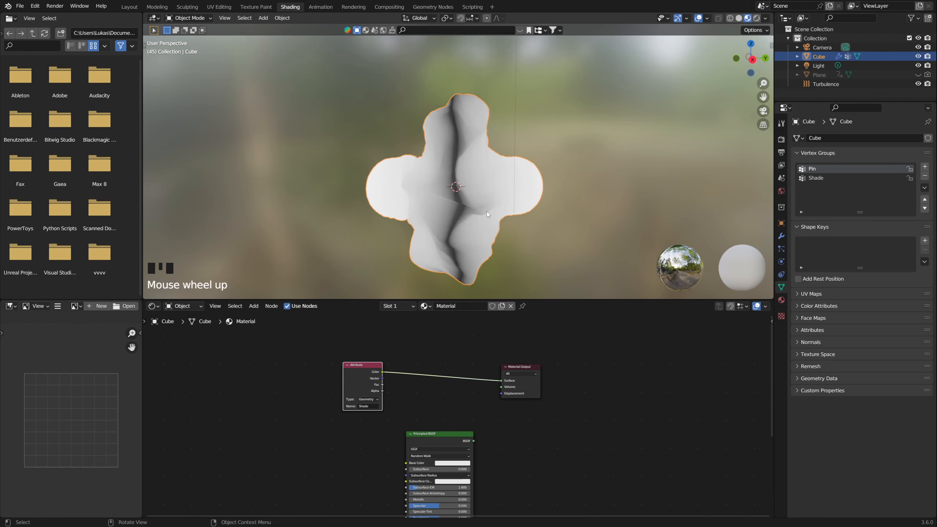
{"action": "middle_click_drag", "start_coordinate": [487, 211], "coordinate": [507, 185], "text": "shift"}
{"action": "scroll", "coordinate": [366, 377], "scroll_direction": "up", "scroll_amount": 2}
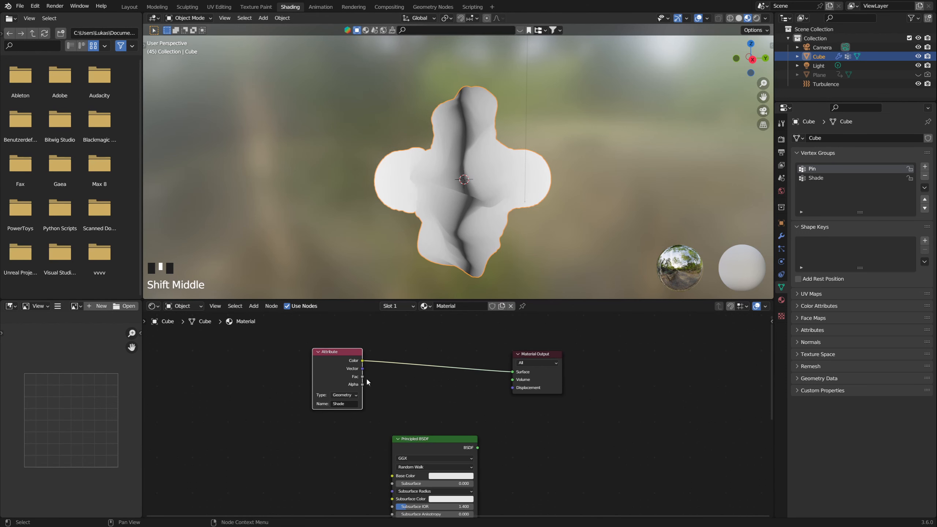
Step: Preview the Attribute node's Fac output on the cross and examine the gradient from different angles
{"action": "left_click", "coordinate": [332, 367], "text": "ctrl+shift"}
{"action": "left_click", "coordinate": [334, 365], "text": "ctrl+shift"}
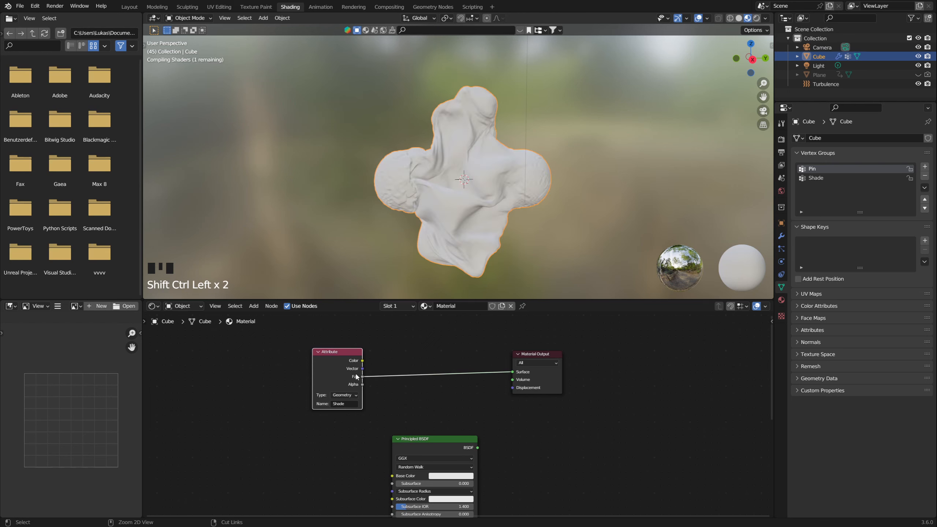
{"action": "middle_click_drag", "start_coordinate": [492, 148], "coordinate": [464, 89]}
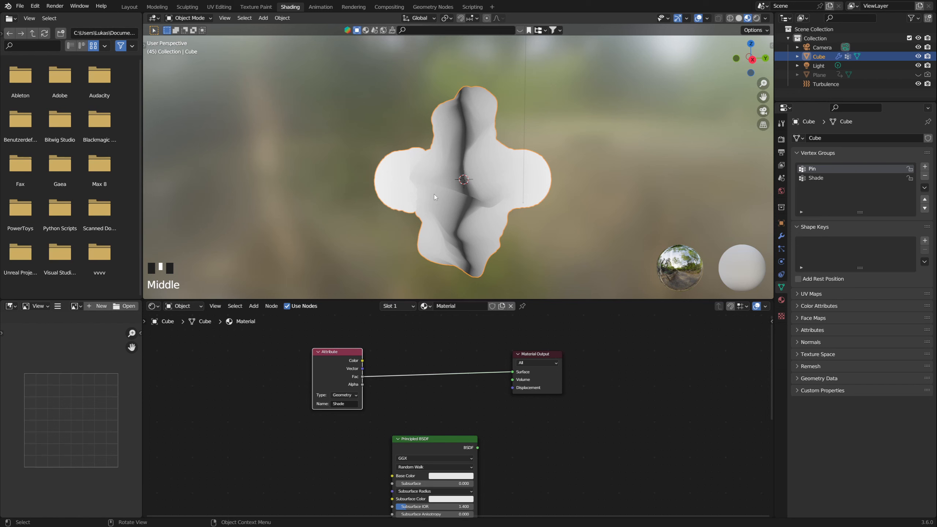
Step: Spread out the Attribute and Principled BSDF nodes to make room for more shader nodes
{"action": "left_click_drag", "start_coordinate": [350, 379], "coordinate": [302, 376]}
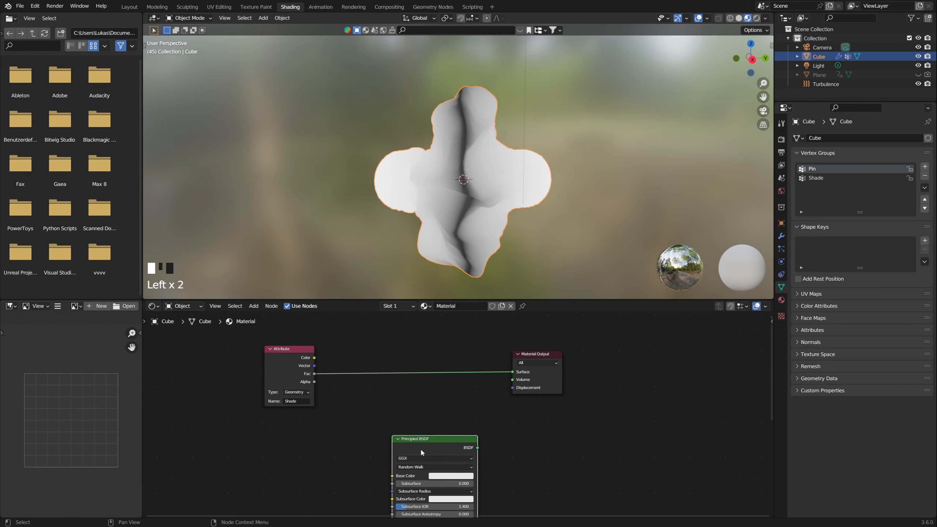
{"action": "left_click_drag", "start_coordinate": [435, 436], "coordinate": [396, 453]}
{"action": "middle_click_drag", "start_coordinate": [396, 453], "coordinate": [387, 401]}
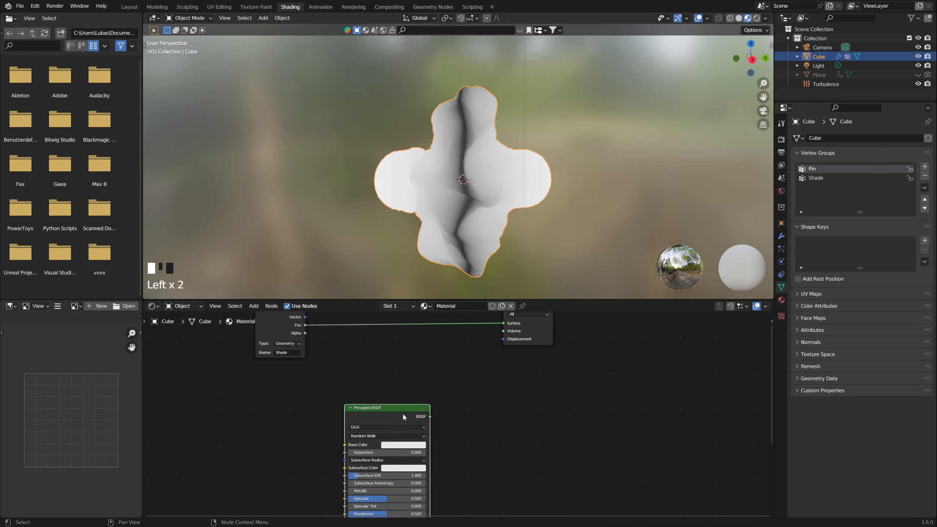
{"action": "left_click_drag", "start_coordinate": [402, 413], "coordinate": [392, 427]}
Step: Add a Translucent BSDF node and place it just above the Principled BSDF
{"action": "key", "text": "shift+a"}
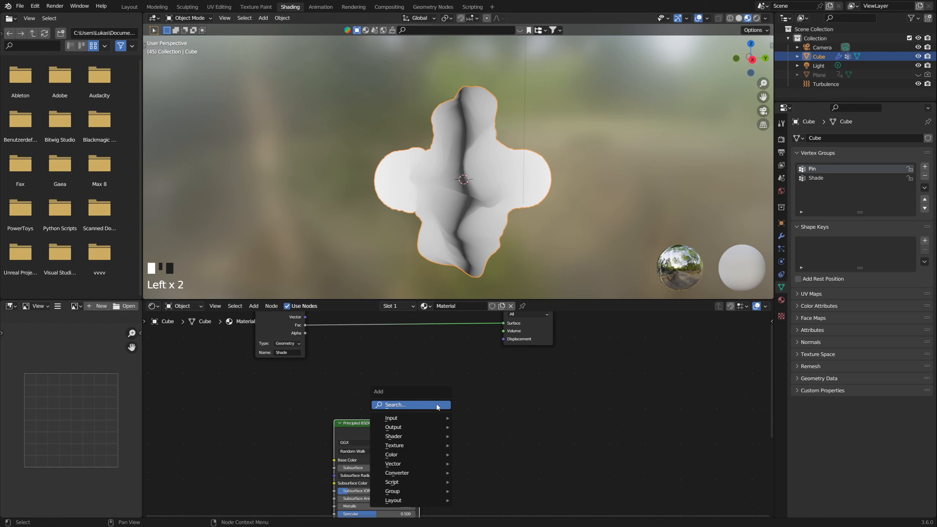
{"action": "left_click", "coordinate": [437, 406]}
{"action": "type", "text": "tra"}
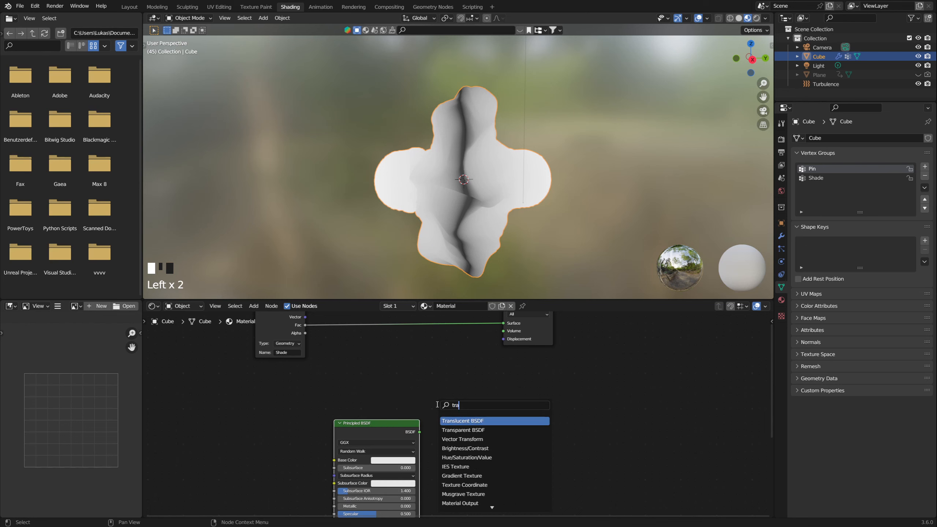
{"action": "key", "text": "Return"}
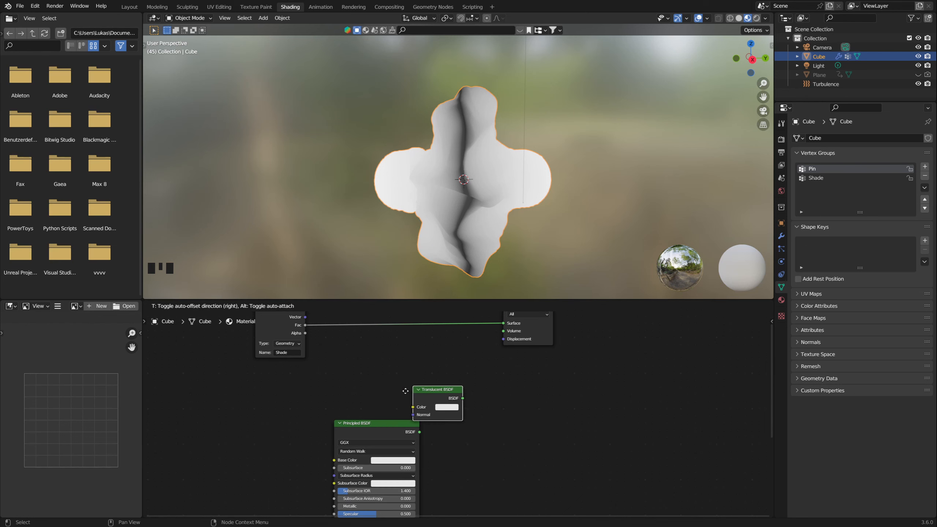
{"action": "left_click", "coordinate": [367, 383]}
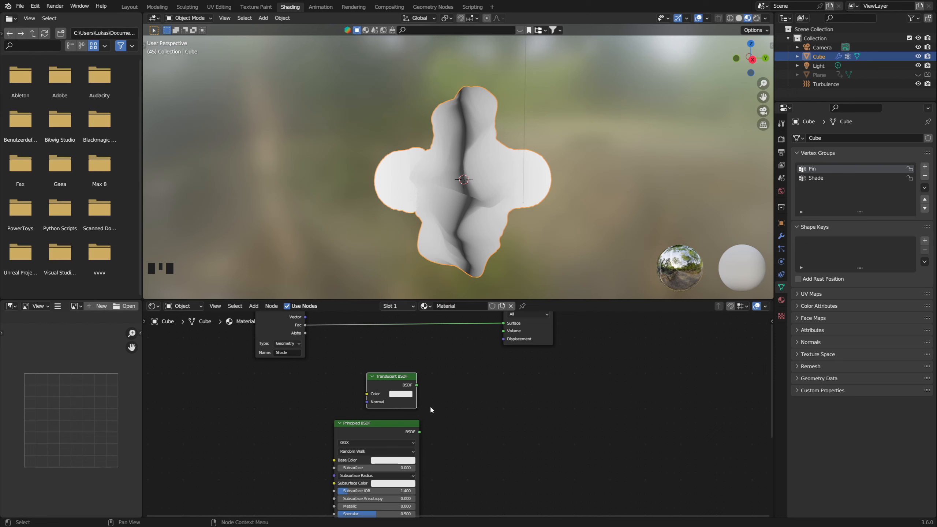
Step: Add a Mix Shader node beside the Translucent and Principled BSDF nodes
{"action": "key", "text": "shift+a"}
{"action": "type", "text": "mix"}
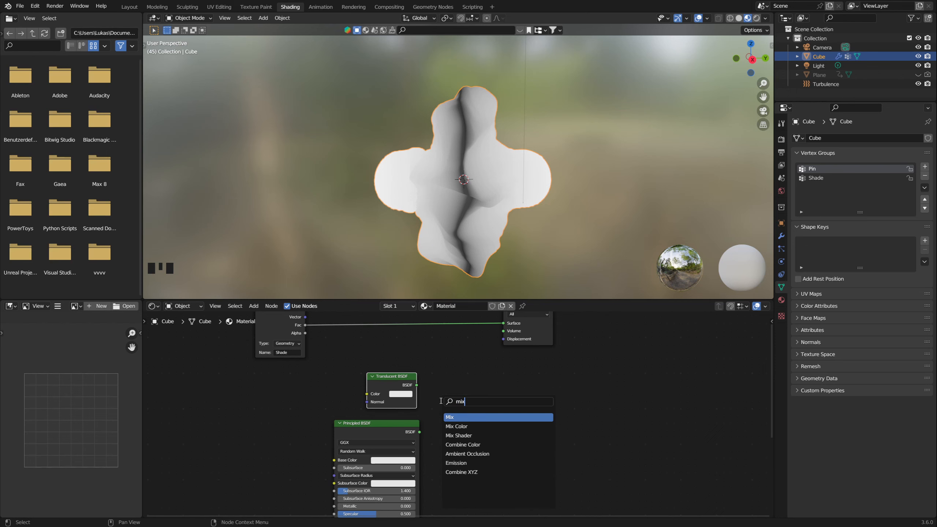
{"action": "key", "text": "Down"}
{"action": "key", "text": "Return"}
{"action": "left_click", "coordinate": [439, 401]}
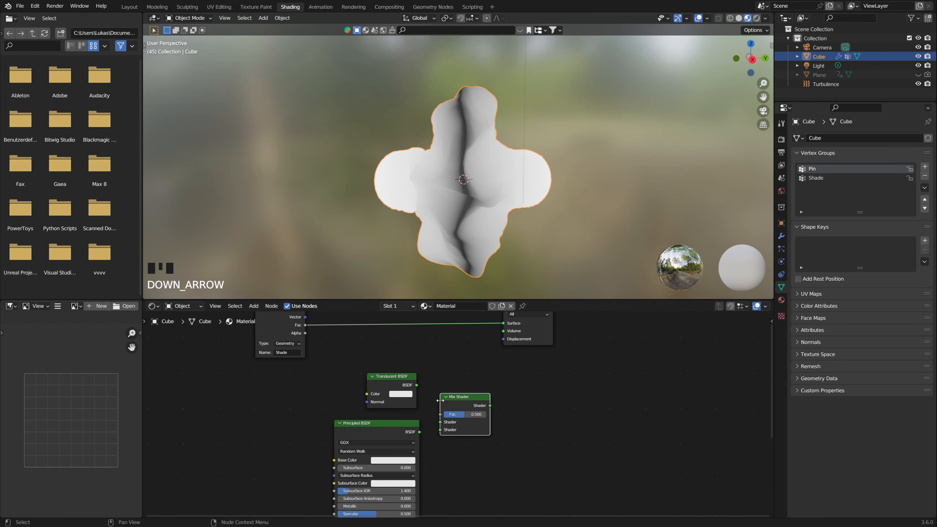
Step: Link the Translucent BSDF and Principled BSDF into the Mix Shader and connect its output to the material's Surface
{"action": "right_click_drag", "start_coordinate": [405, 389], "coordinate": [443, 414], "text": "alt"}
{"action": "right_click_drag", "start_coordinate": [399, 438], "coordinate": [446, 428], "text": "alt"}
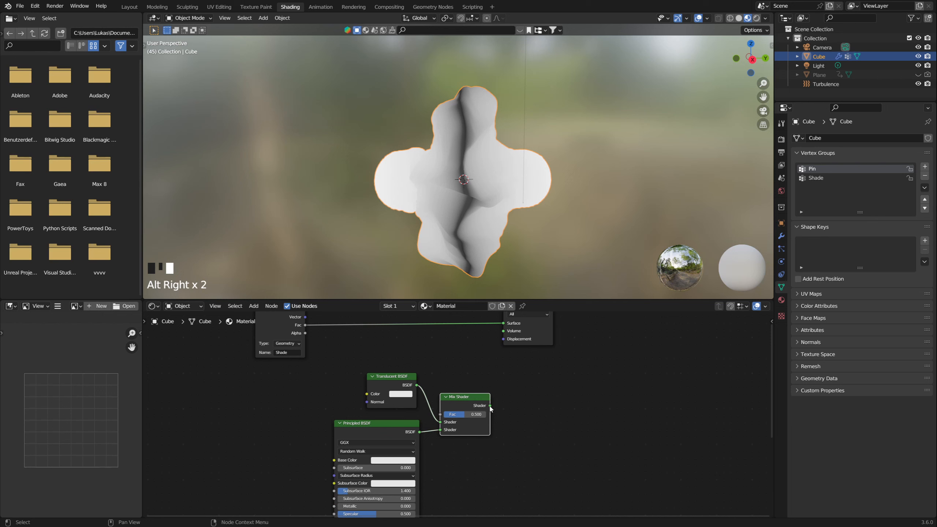
{"action": "left_click_drag", "start_coordinate": [490, 406], "coordinate": [504, 359]}
{"action": "left_click_drag", "start_coordinate": [378, 413], "coordinate": [357, 419]}
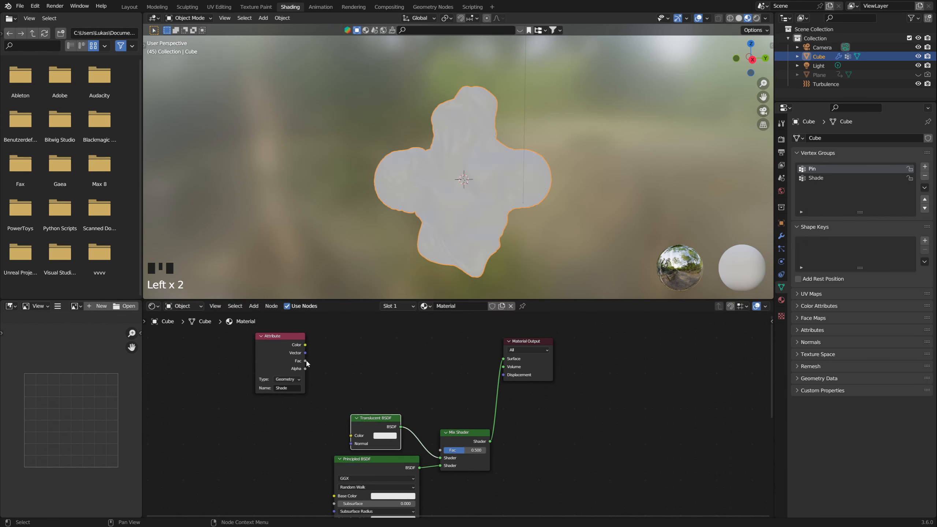
Step: Connect the Attribute's Fac output to the Mix Shader's Fac and move the Mix Shader closer to the Material Output
{"action": "mouse_move", "coordinate": [305, 361]}
{"action": "left_mouse_down"}
{"action": "mouse_move", "coordinate": [443, 450]}
{"action": "mouse_move", "coordinate": [445, 368]}
{"action": "left_mouse_up"}
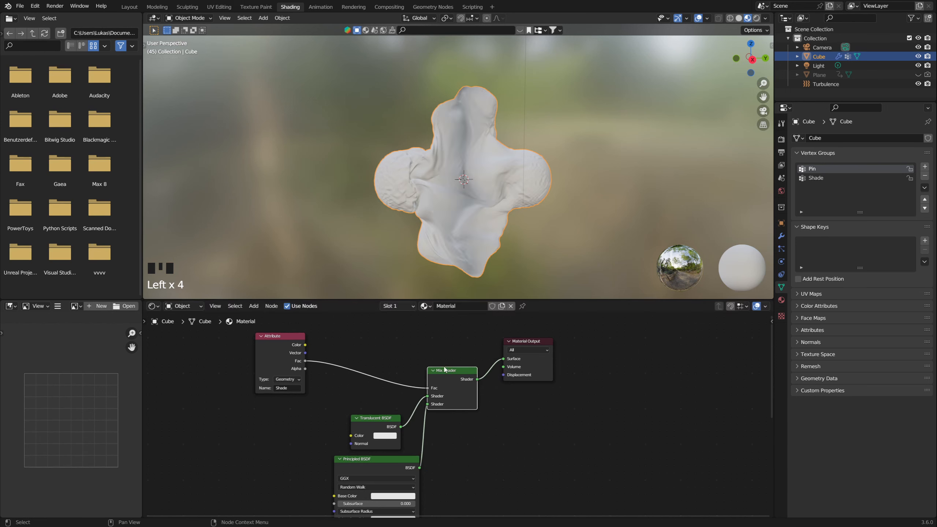
{"action": "scroll", "coordinate": [458, 254], "scroll_direction": "up", "scroll_amount": 2}
{"action": "scroll", "coordinate": [458, 254], "scroll_direction": "down", "scroll_amount": 2}
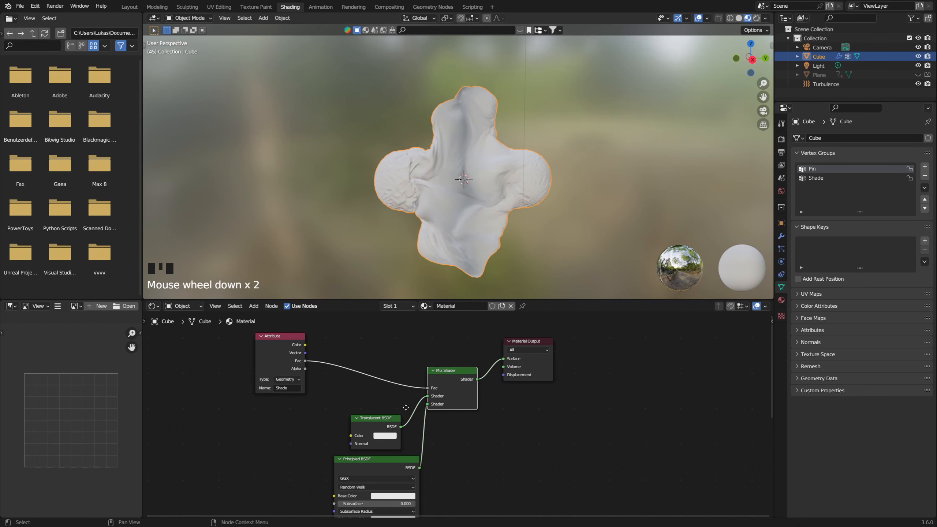
Step: Set the Principled BSDF's Base Color to black
{"action": "middle_click_drag", "start_coordinate": [397, 490], "coordinate": [380, 427]}
{"action": "left_click", "coordinate": [379, 433]}
{"action": "scroll", "coordinate": [381, 363], "scroll_direction": "down", "scroll_amount": 16}
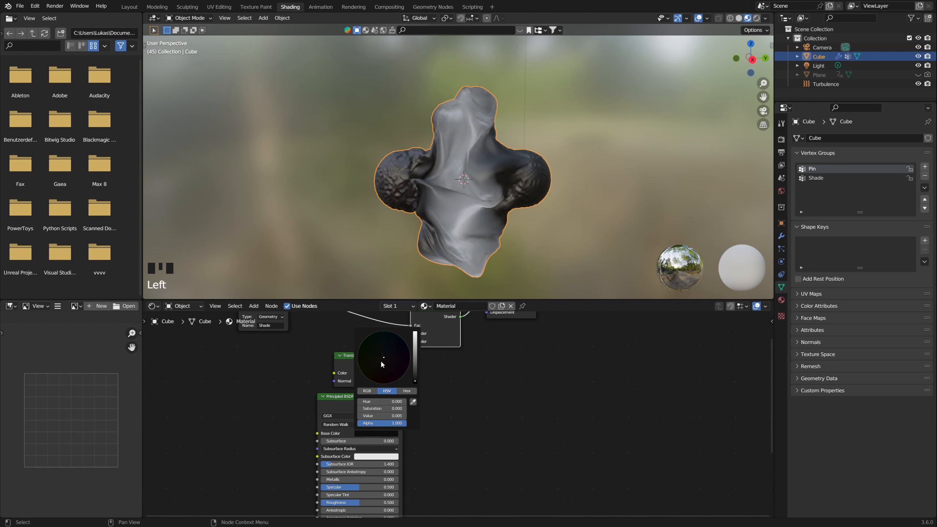
{"action": "left_click", "coordinate": [445, 444]}
{"action": "middle_click_drag", "start_coordinate": [444, 445], "coordinate": [465, 367]}
{"action": "scroll", "coordinate": [465, 363], "scroll_direction": "down", "scroll_amount": 2}
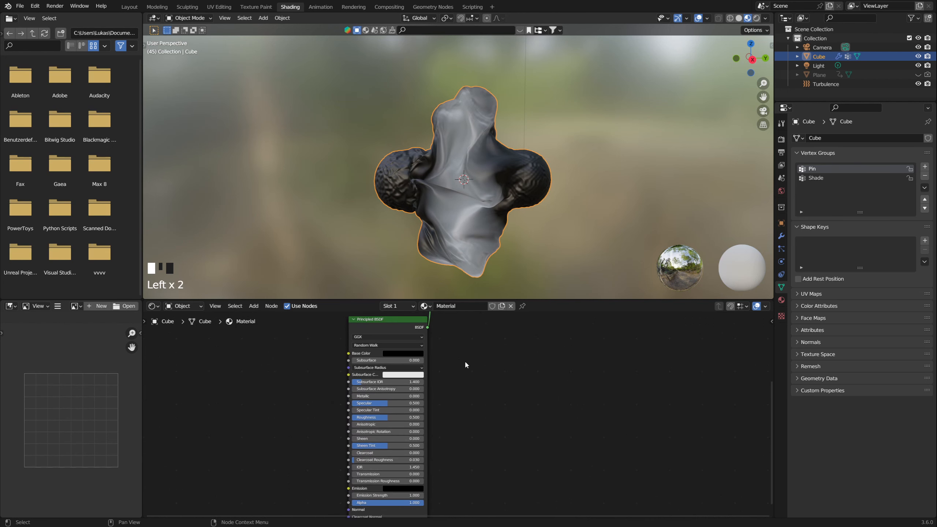
{"action": "middle_click_drag", "start_coordinate": [401, 337], "coordinate": [378, 393]}
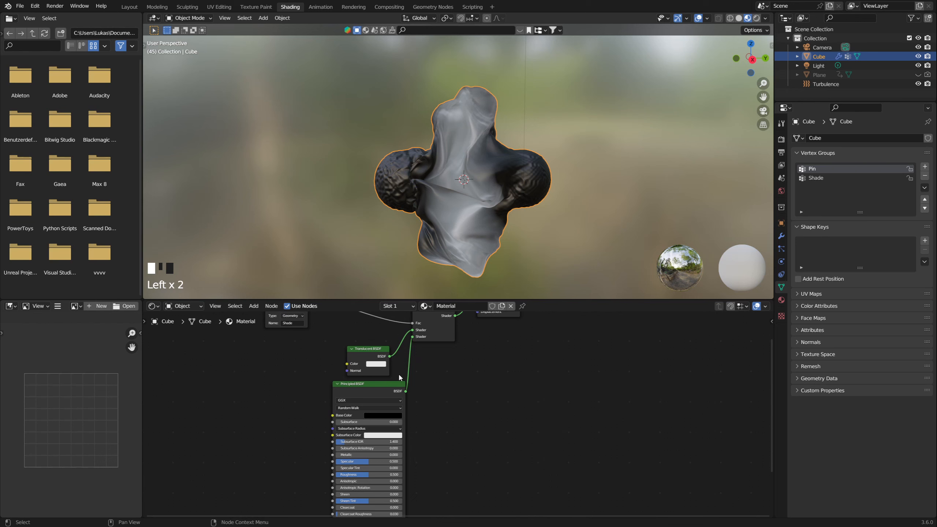
Step: Set the Translucent BSDF's color to a light beige and check the shading on the cross
{"action": "left_click", "coordinate": [376, 363]}
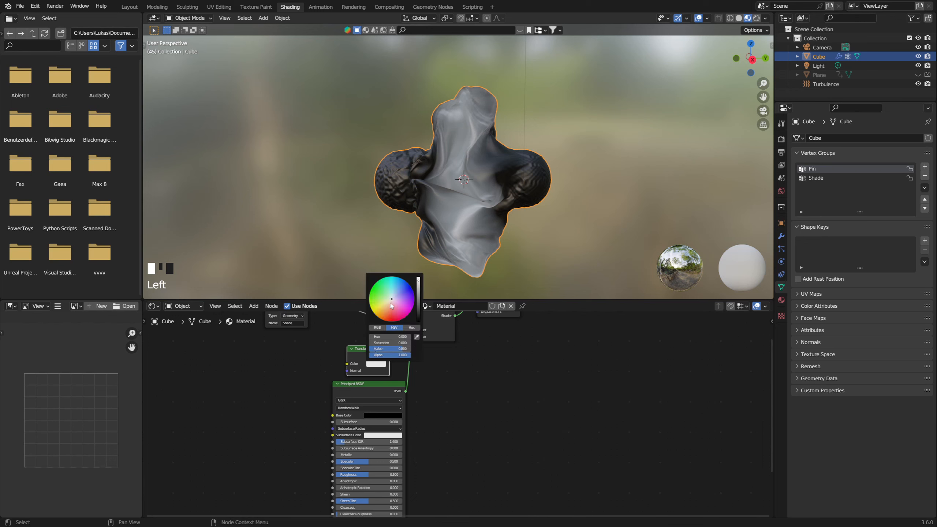
{"action": "left_click", "coordinate": [392, 302]}
{"action": "left_click_drag", "start_coordinate": [394, 302], "coordinate": [390, 301]}
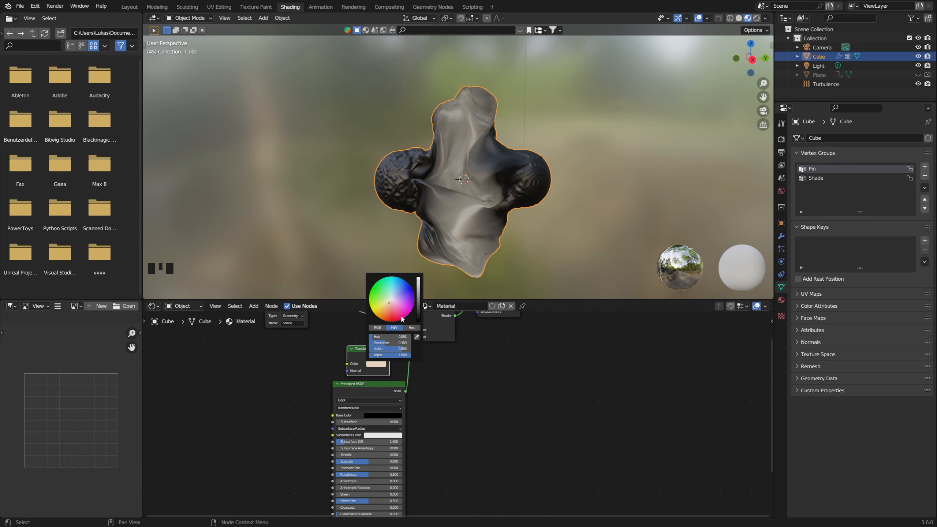
{"action": "left_click", "coordinate": [468, 379]}
{"action": "middle_click_drag", "start_coordinate": [449, 355], "coordinate": [446, 408]}
{"action": "middle_click_drag", "start_coordinate": [468, 218], "coordinate": [512, 216]}
Step: Insert a Color Ramp node between the Attribute's Fac output and the Mix Shader's Fac input
{"action": "key", "text": "shift+a"}
{"action": "type", "text": "r"}
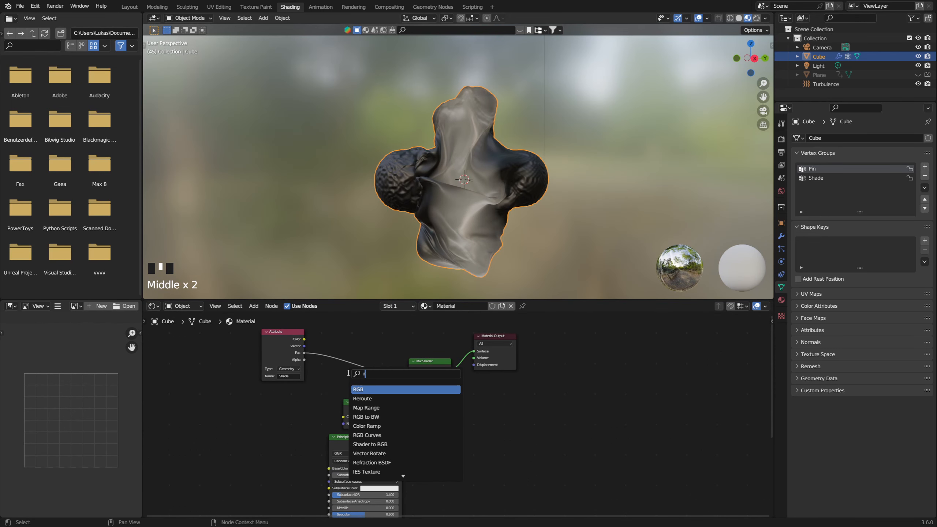
{"action": "type", "text": "amp"}
{"action": "key", "text": "Return"}
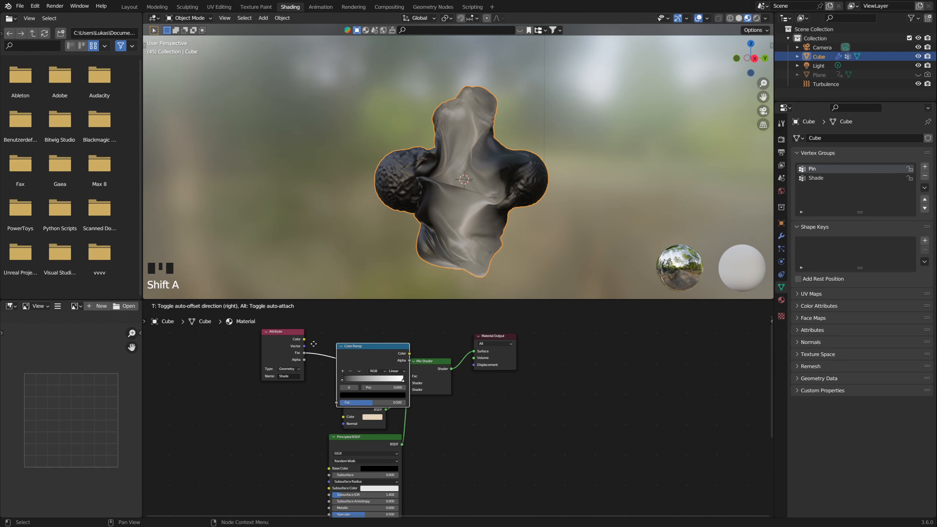
{"action": "left_click", "coordinate": [295, 326]}
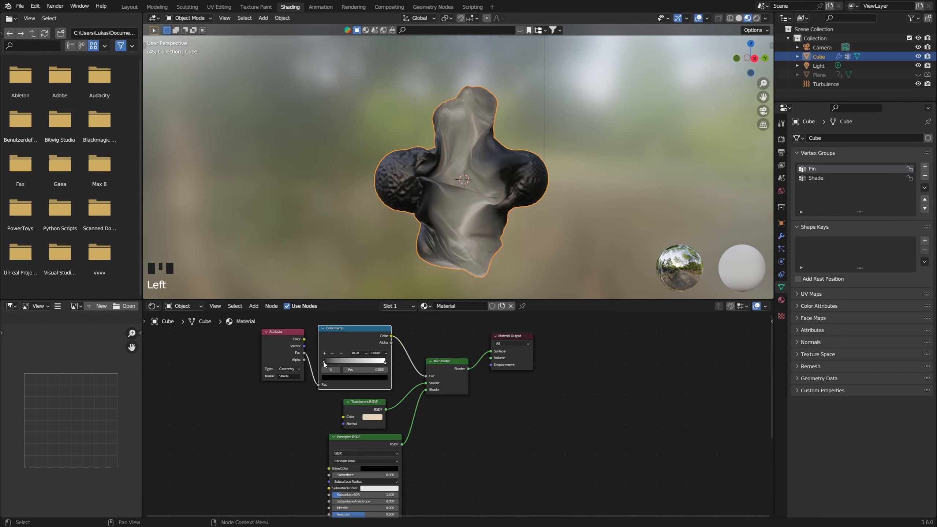
Step: Try adjusting the Color Ramp's stops and shift the Attribute and Color Ramp nodes away from the Mix Shader
{"action": "mouse_move", "coordinate": [324, 363]}
{"action": "left_mouse_down"}
{"action": "mouse_move", "coordinate": [376, 364]}
{"action": "mouse_move", "coordinate": [325, 363]}
{"action": "left_mouse_up"}
{"action": "mouse_move", "coordinate": [385, 364]}
{"action": "left_mouse_down"}
{"action": "mouse_move", "coordinate": [340, 363]}
{"action": "mouse_move", "coordinate": [393, 363]}
{"action": "left_mouse_up"}
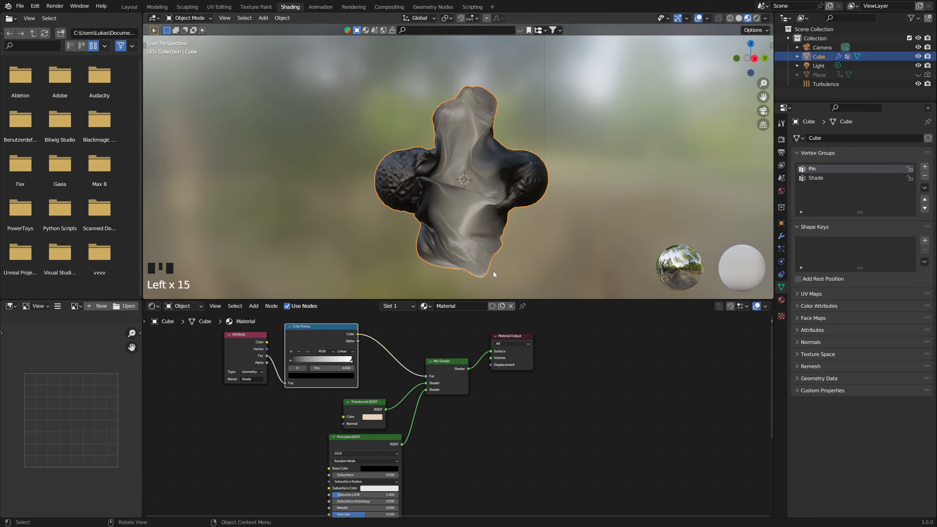
{"action": "middle_click_drag", "start_coordinate": [494, 274], "coordinate": [487, 244]}
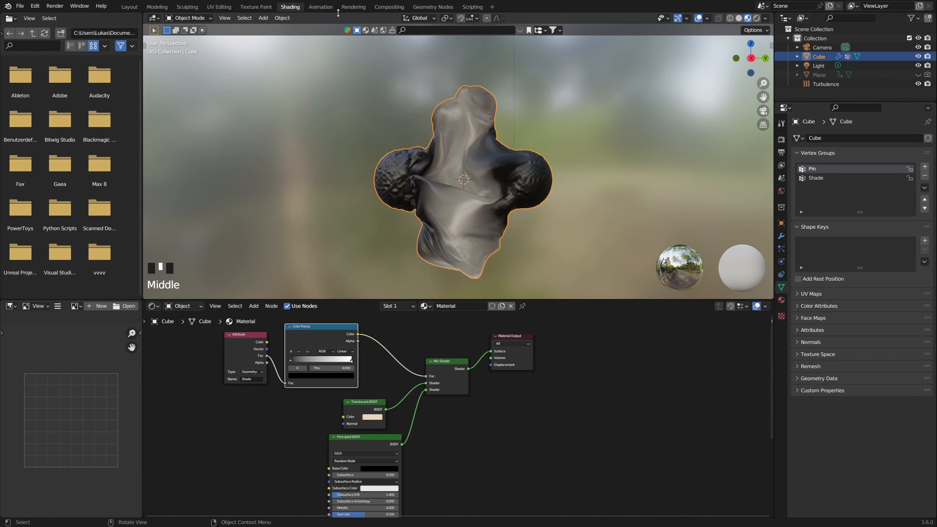
Step: Switch to the Geometry Nodes workspace and connect the Multiply node's Value to the Shade group output
{"action": "left_click", "coordinate": [429, 8]}
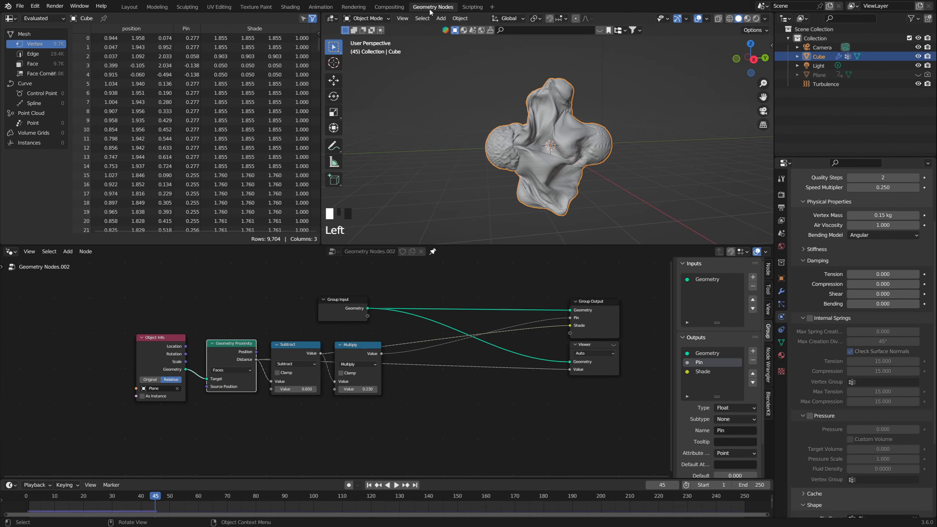
{"action": "left_click", "coordinate": [359, 347]}
{"action": "left_click_drag", "start_coordinate": [359, 348], "coordinate": [355, 345]}
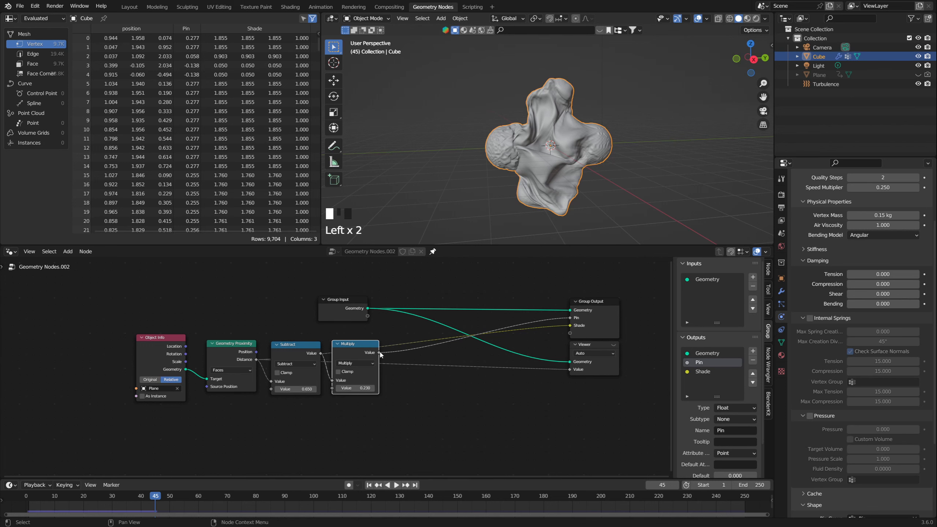
{"action": "left_click_drag", "start_coordinate": [379, 353], "coordinate": [571, 325]}
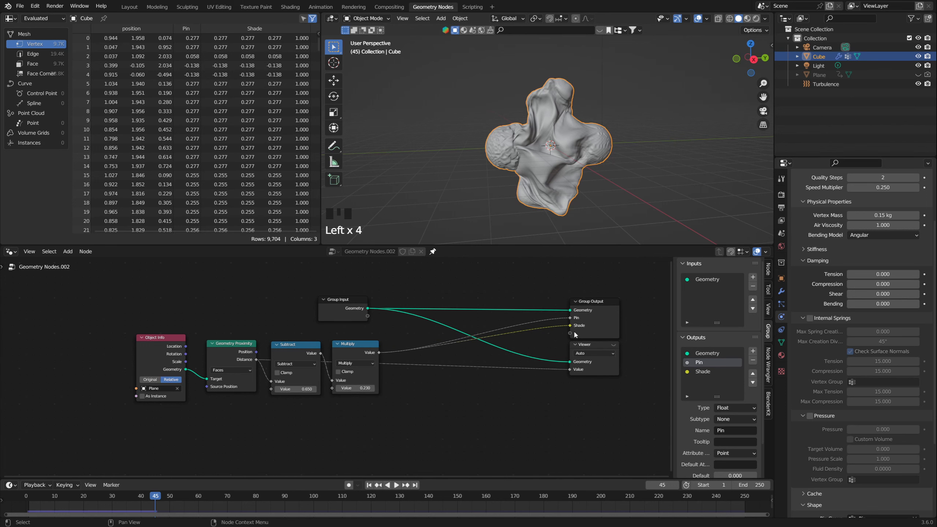
Step: Return to the Shading workspace and preview the Attribute node's Color and Fac outputs on the cross
{"action": "left_click", "coordinate": [290, 6]}
{"action": "middle_click_drag", "start_coordinate": [409, 188], "coordinate": [415, 192]}
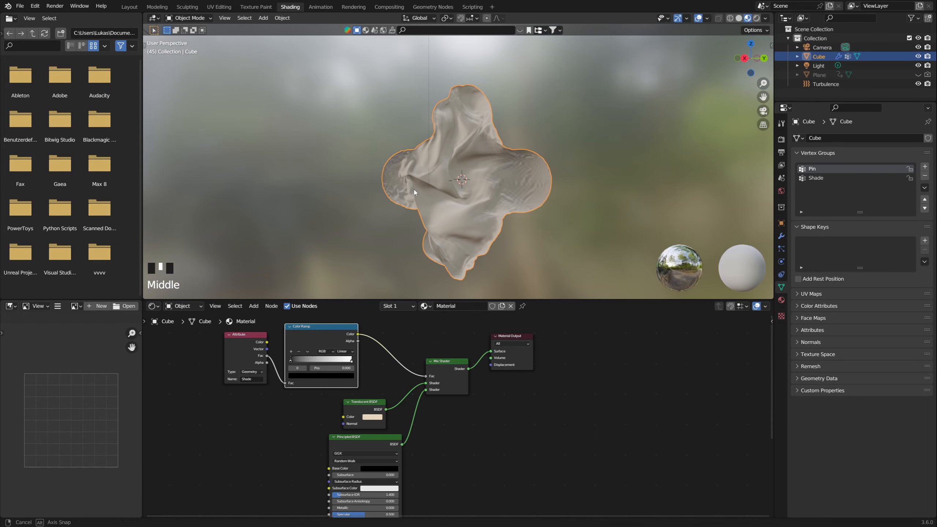
{"action": "left_click", "coordinate": [242, 350], "text": "ctrl+shift"}
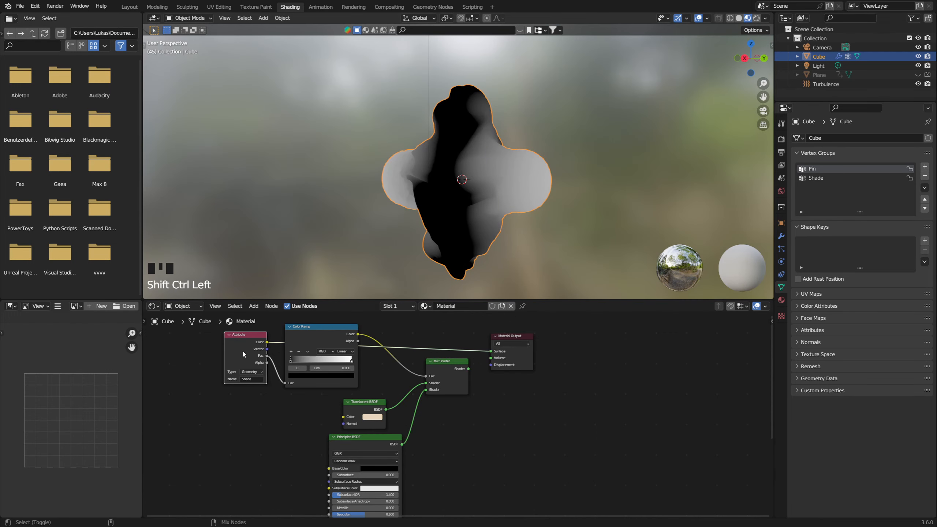
{"action": "left_click", "coordinate": [242, 350], "text": "ctrl+shift"}
{"action": "left_click", "coordinate": [241, 350], "text": "ctrl+shift"}
{"action": "middle_click_drag", "start_coordinate": [396, 236], "coordinate": [422, 220]}
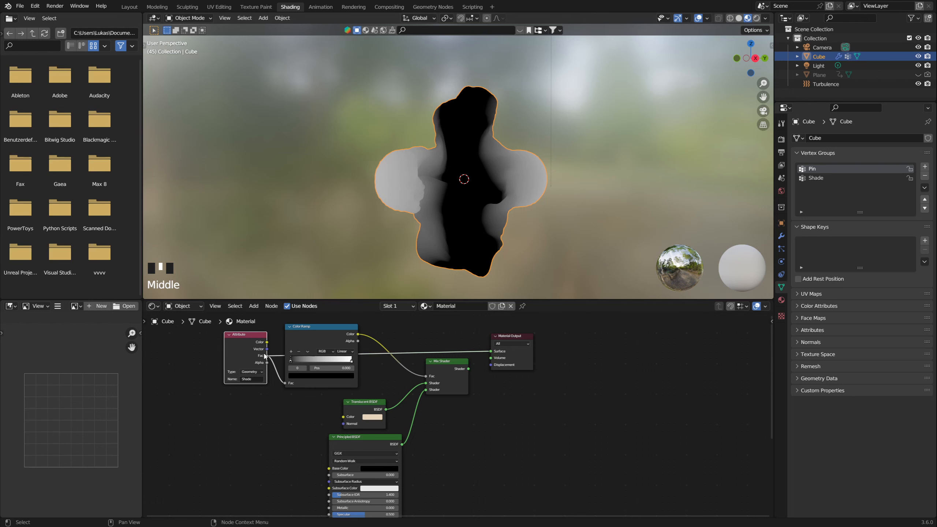
Step: Move the Attribute and Color Ramp nodes further from the Mix Shader and preview the Color Ramp on the cross
{"action": "left_click_drag", "start_coordinate": [264, 355], "coordinate": [212, 352]}
{"action": "left_click_drag", "start_coordinate": [316, 345], "coordinate": [271, 344]}
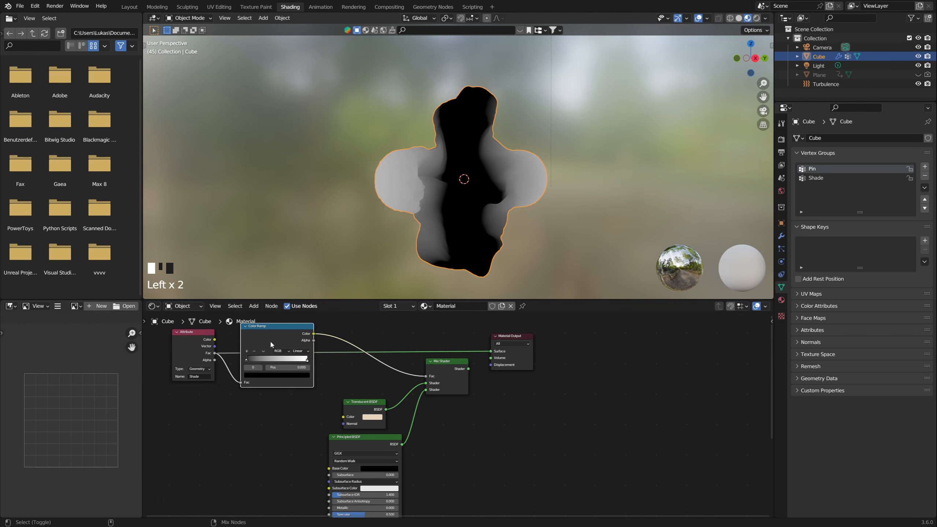
{"action": "left_click", "coordinate": [274, 343], "text": "ctrl+shift"}
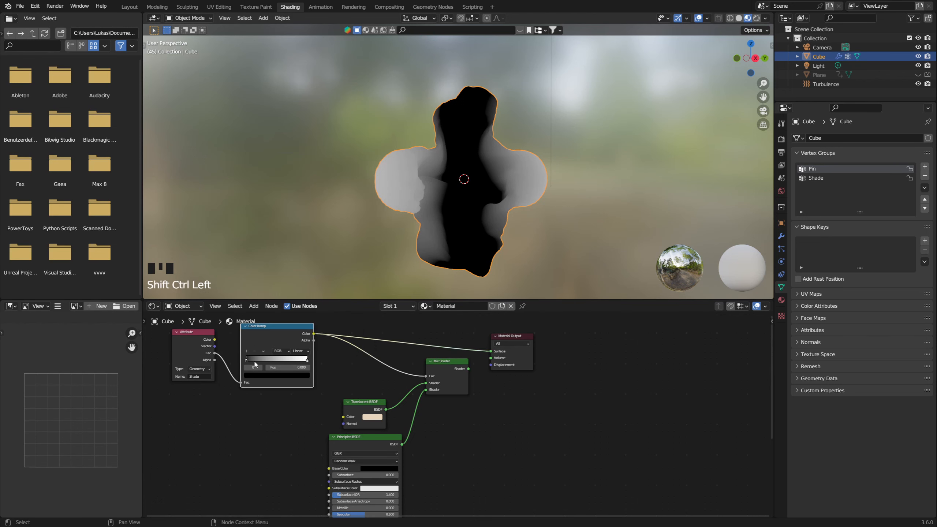
Step: Flip the Color Ramp, move its black stop close to the white one, and preview the Mix Shader on the cross
{"action": "left_click", "coordinate": [264, 353]}
{"action": "left_click", "coordinate": [269, 359]}
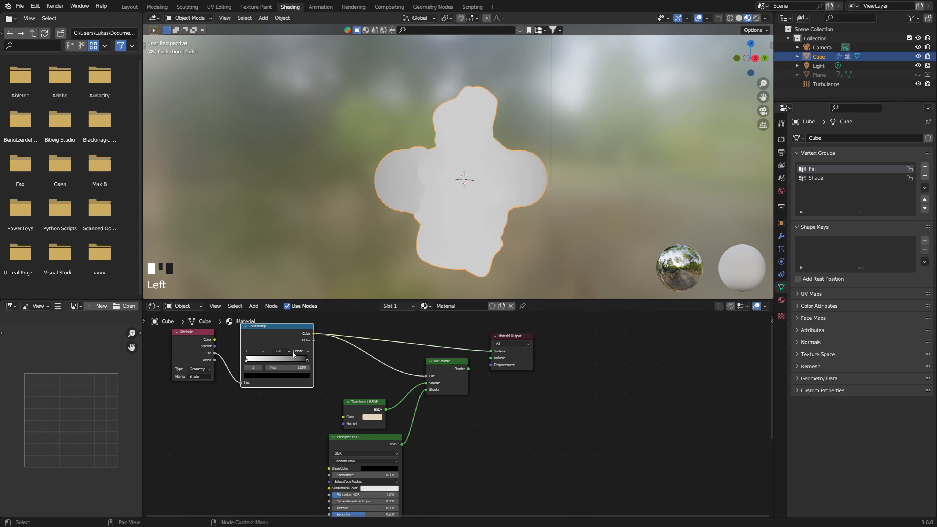
{"action": "left_click_drag", "start_coordinate": [310, 360], "coordinate": [254, 362]}
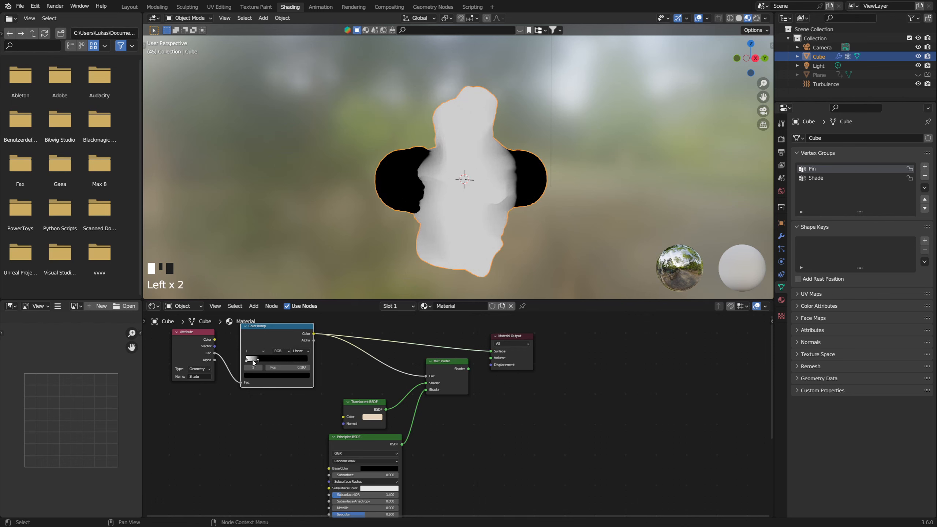
{"action": "left_click", "coordinate": [316, 339]}
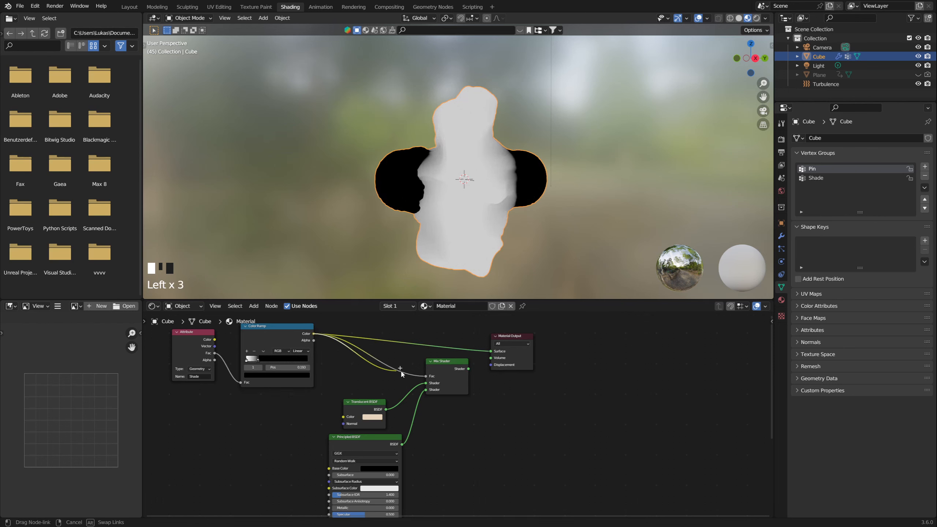
{"action": "left_click", "coordinate": [442, 368], "text": "ctrl+shift"}
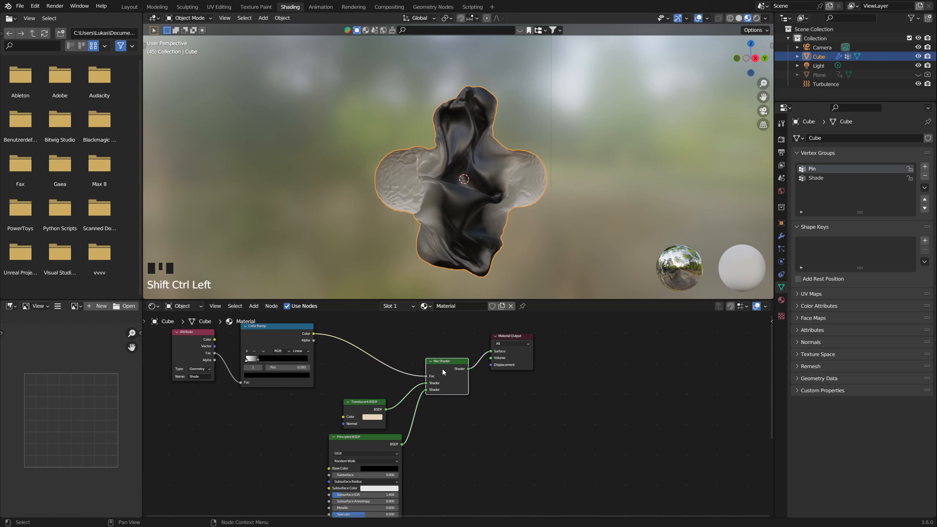
Step: Flip the Color Ramp again and rearrange its stops so black sits at the start with white shortly after it
{"action": "left_click", "coordinate": [263, 352]}
{"action": "left_click", "coordinate": [268, 360]}
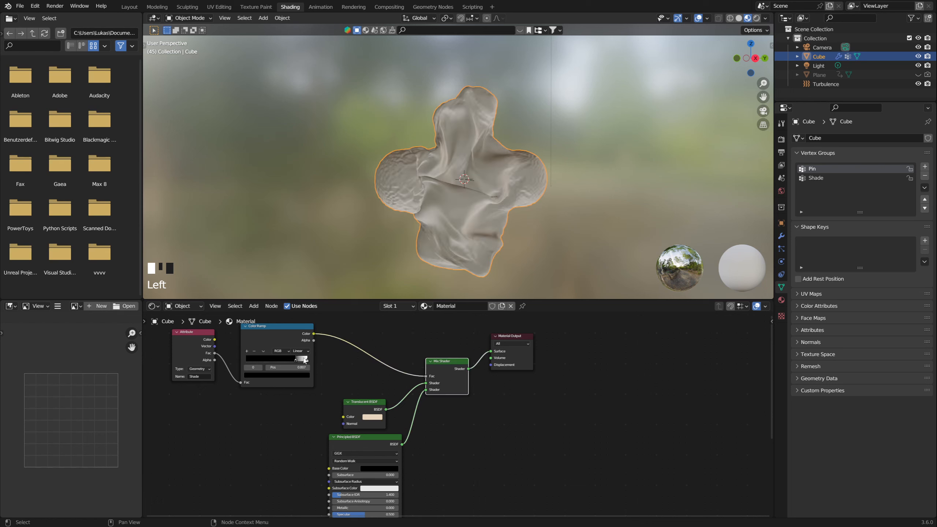
{"action": "left_click_drag", "start_coordinate": [307, 360], "coordinate": [236, 358]}
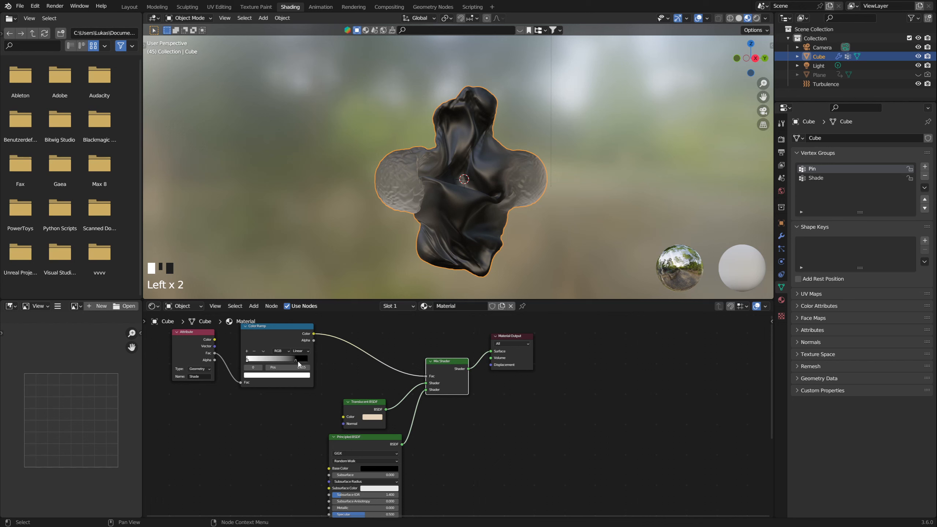
{"action": "left_click_drag", "start_coordinate": [297, 362], "coordinate": [257, 361]}
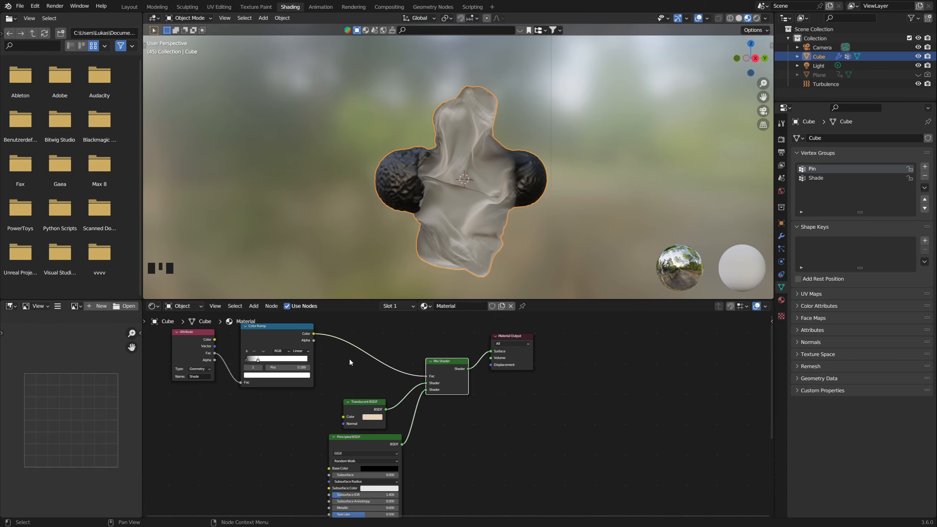
Step: Play the cloth animation to frame 52 and examine the black and translucent shading on the cross
{"action": "mouse_move", "coordinate": [435, 239]}
{"action": "middle_mouse_down"}
{"action": "mouse_move", "coordinate": [448, 242]}
{"action": "mouse_move", "coordinate": [421, 231]}
{"action": "middle_mouse_up"}
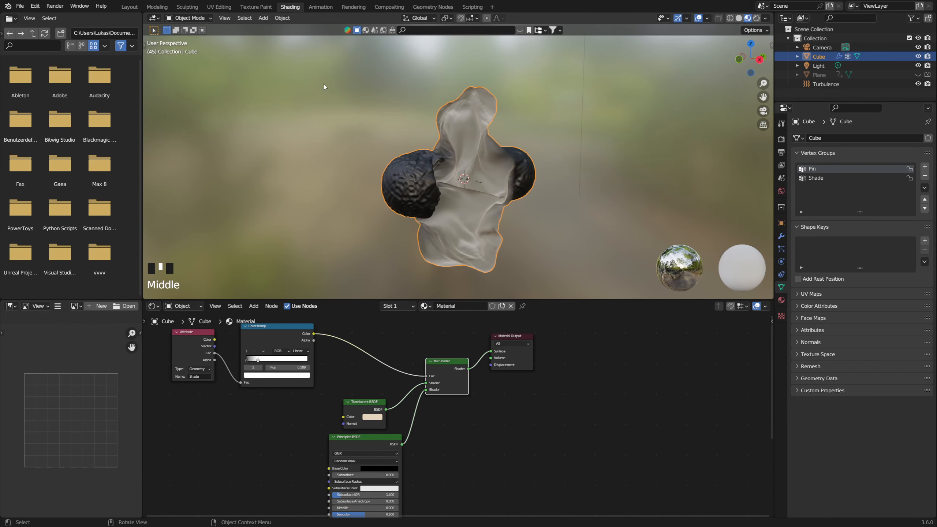
{"action": "scroll", "coordinate": [438, 238], "scroll_direction": "down", "scroll_amount": 2}
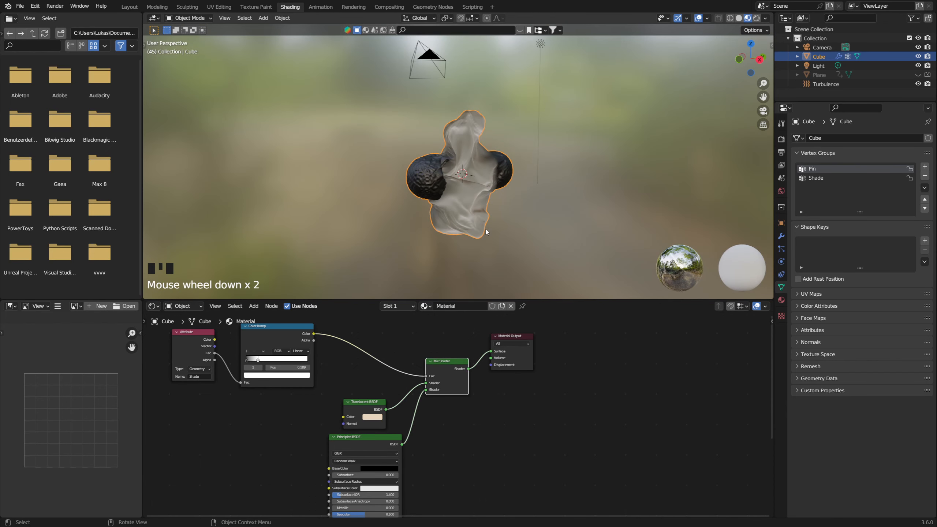
{"action": "middle_click_drag", "start_coordinate": [501, 240], "coordinate": [480, 243]}
{"action": "key", "text": "space"}
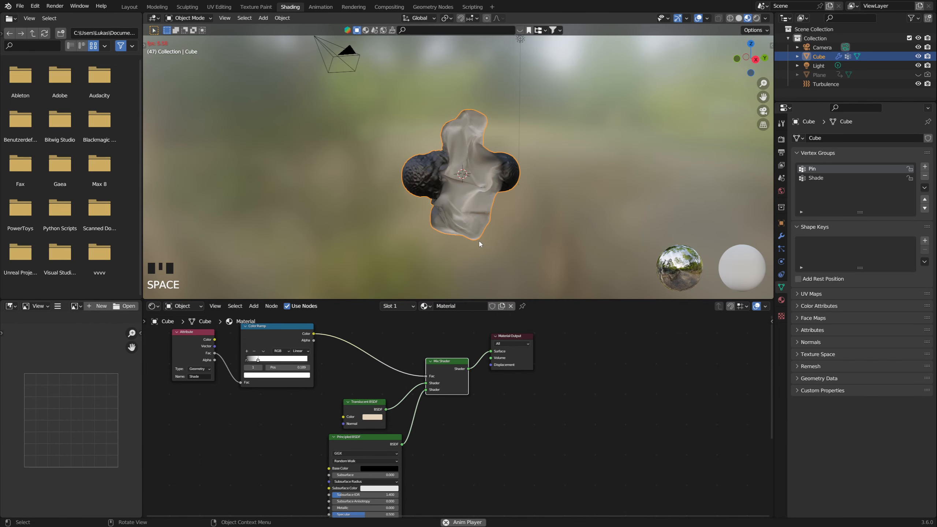
{"action": "key", "text": "space"}
{"action": "middle_click_drag", "start_coordinate": [473, 249], "coordinate": [461, 236]}
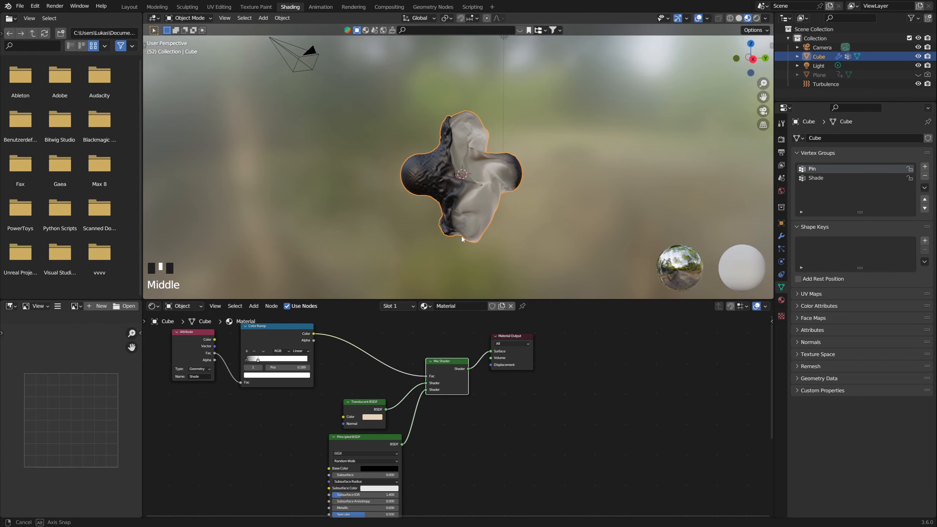
{"action": "scroll", "coordinate": [461, 235], "scroll_direction": "up", "scroll_amount": 2}
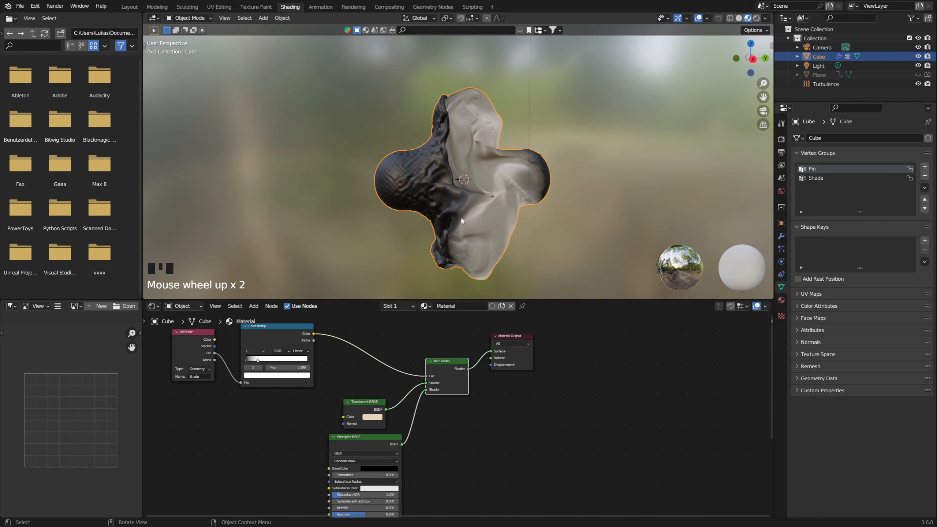
Step: Switch to the Geometry Nodes workspace and review the Geometry Proximity, Subtract and Multiply node chain
{"action": "left_click", "coordinate": [432, 7]}
{"action": "scroll", "coordinate": [424, 345], "scroll_direction": "down", "scroll_amount": 1}
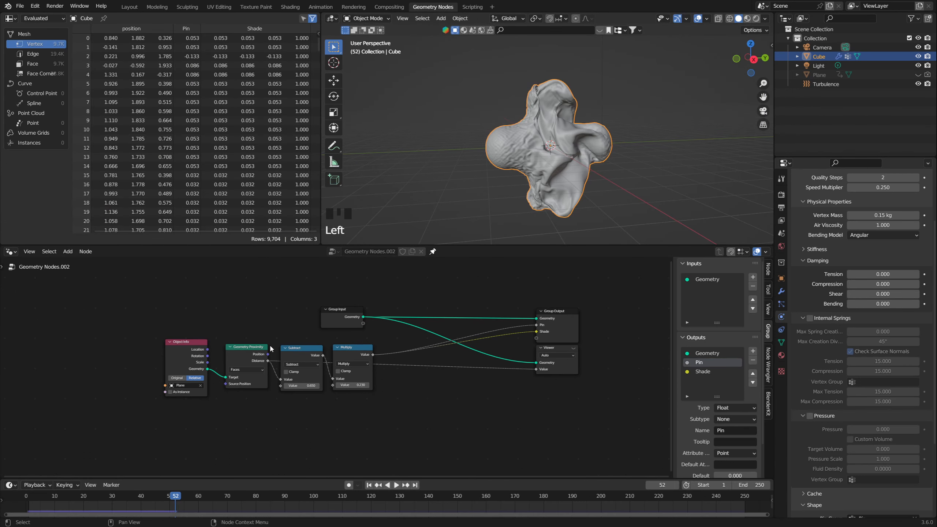
{"action": "left_click_drag", "start_coordinate": [137, 354], "coordinate": [448, 353]}
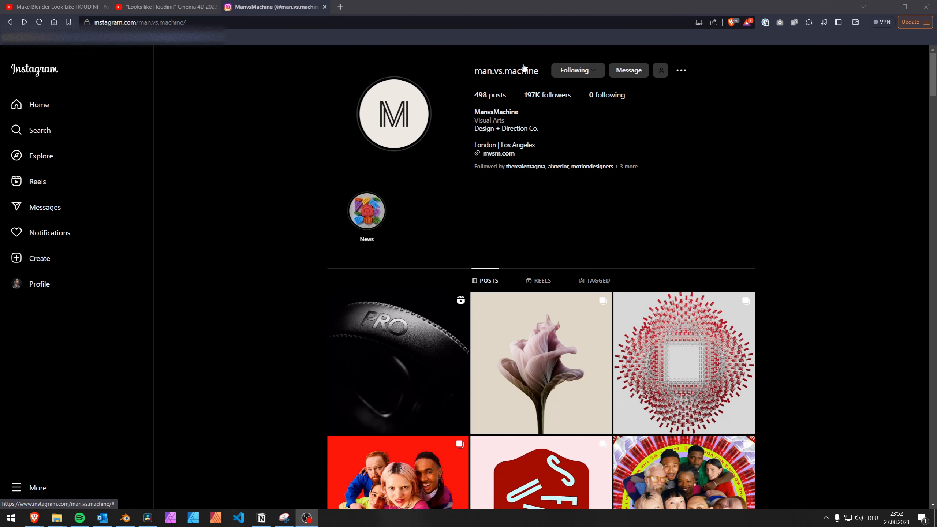
Step: In the browser, look through ManvsMachine's Instagram posts and open the dark red cloth post
{"action": "scroll", "coordinate": [274, 239], "scroll_direction": "down", "scroll_amount": 15}
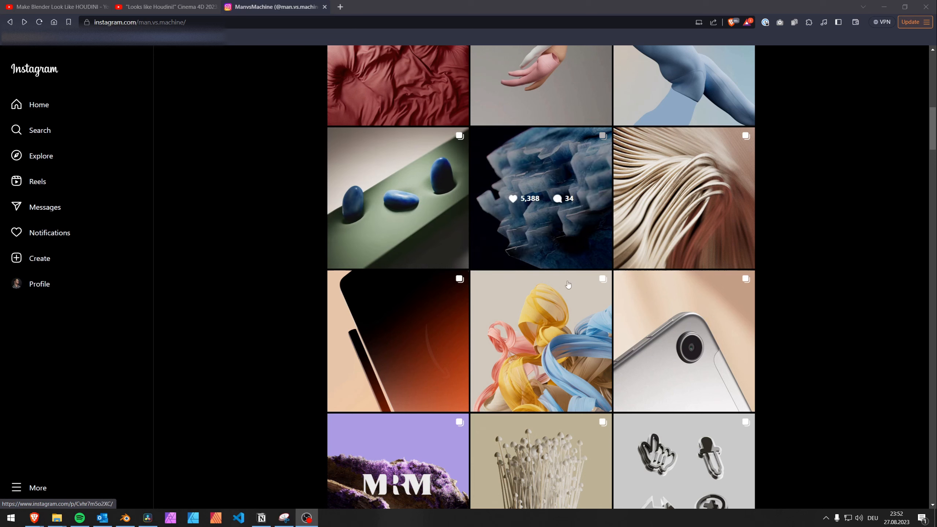
{"action": "scroll", "coordinate": [583, 273], "scroll_direction": "down", "scroll_amount": 2}
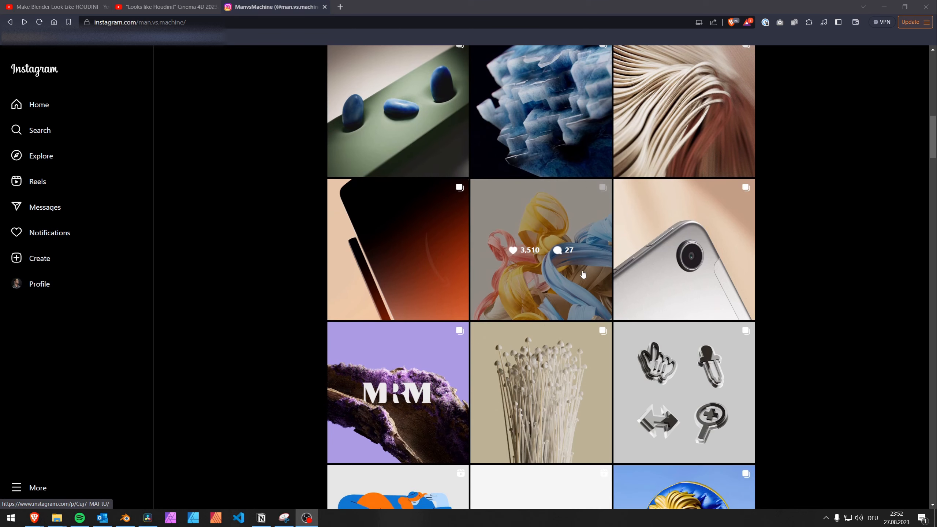
{"action": "scroll", "coordinate": [562, 290], "scroll_direction": "up", "scroll_amount": 5}
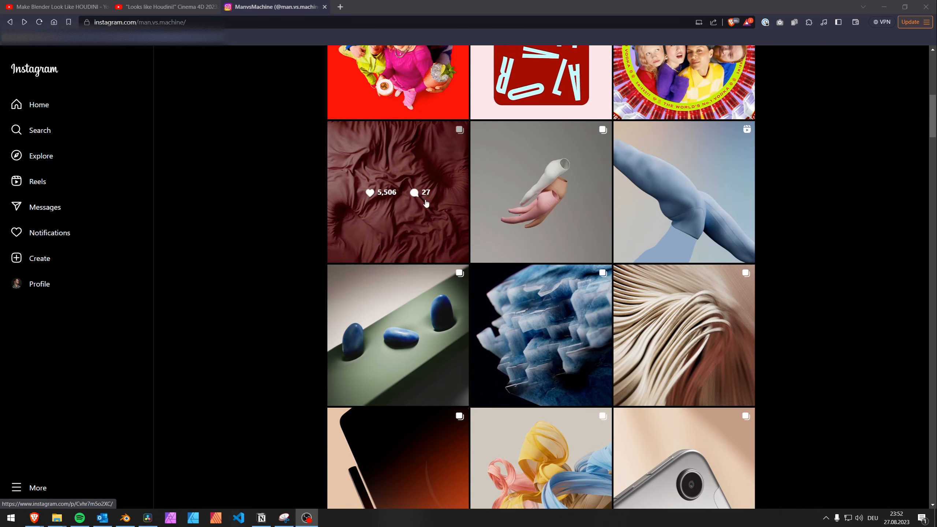
{"action": "left_click", "coordinate": [402, 172]}
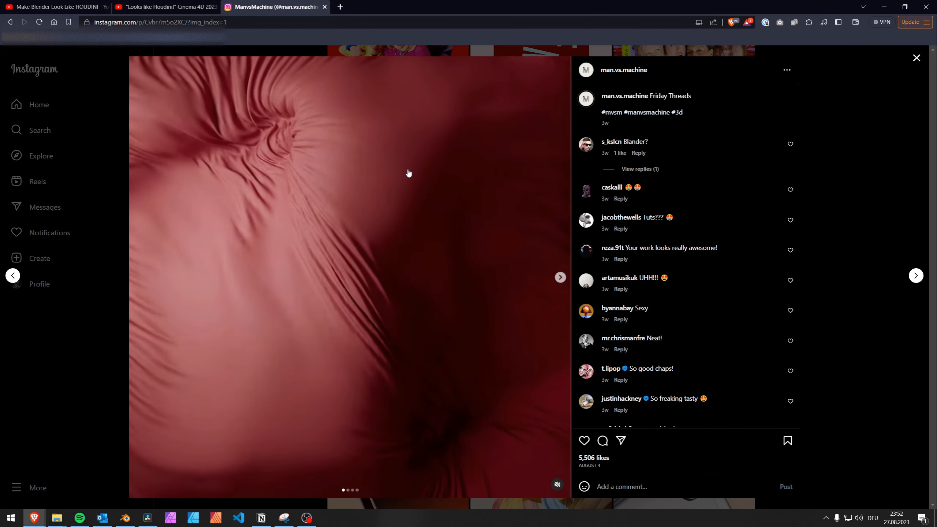
Step: View the post's slides through to the green spiral fabric, and return to the first slide
{"action": "left_click", "coordinate": [560, 277]}
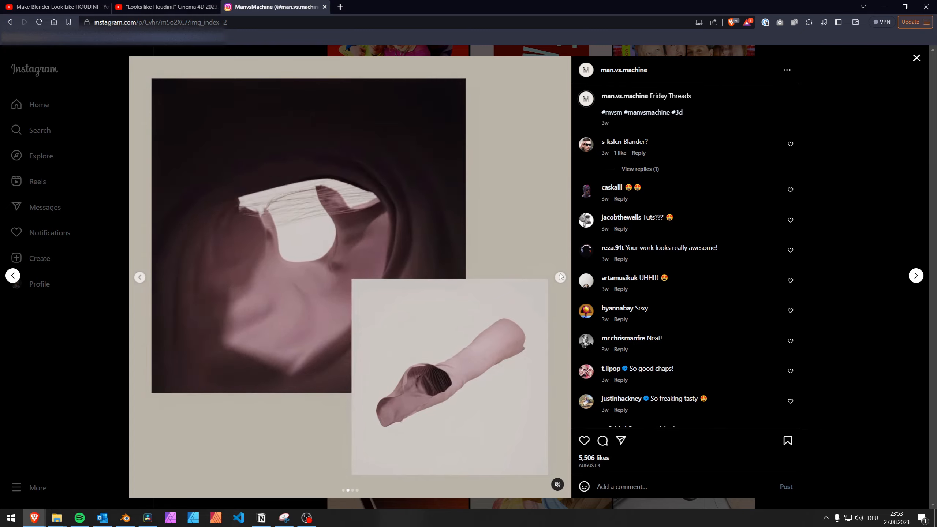
{"action": "left_click", "coordinate": [560, 277]}
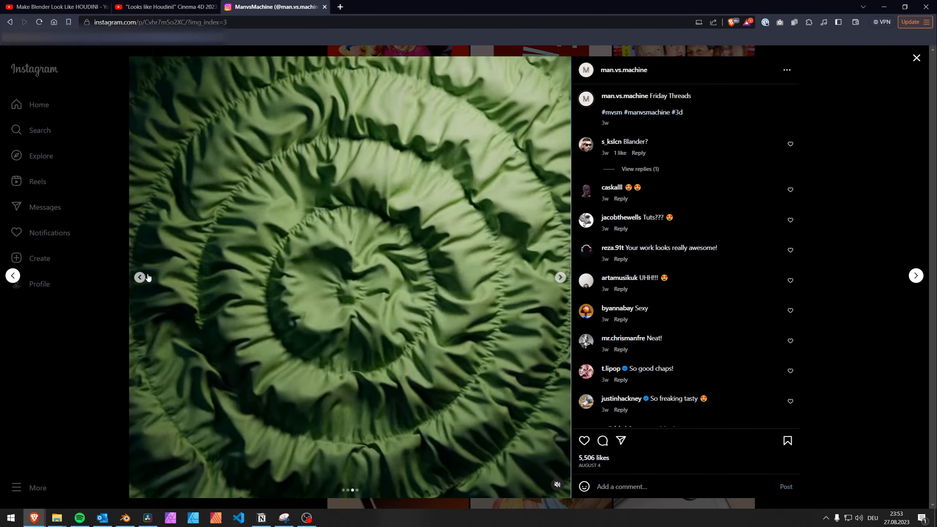
{"action": "left_click", "coordinate": [140, 277]}
{"action": "left_click", "coordinate": [139, 277]}
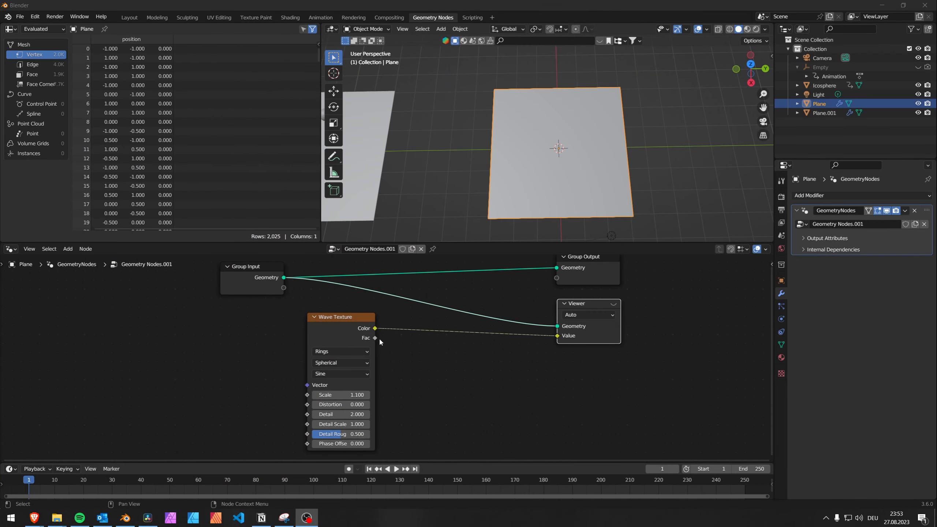
Step: In Blender, move the Wave Texture node beneath the Group Input and enable the Viewer to display its rings on the plane
{"action": "mouse_move", "coordinate": [516, 183]}
{"action": "middle_mouse_down"}
{"action": "mouse_move", "coordinate": [517, 174]}
{"action": "mouse_move", "coordinate": [508, 184]}
{"action": "middle_mouse_up"}
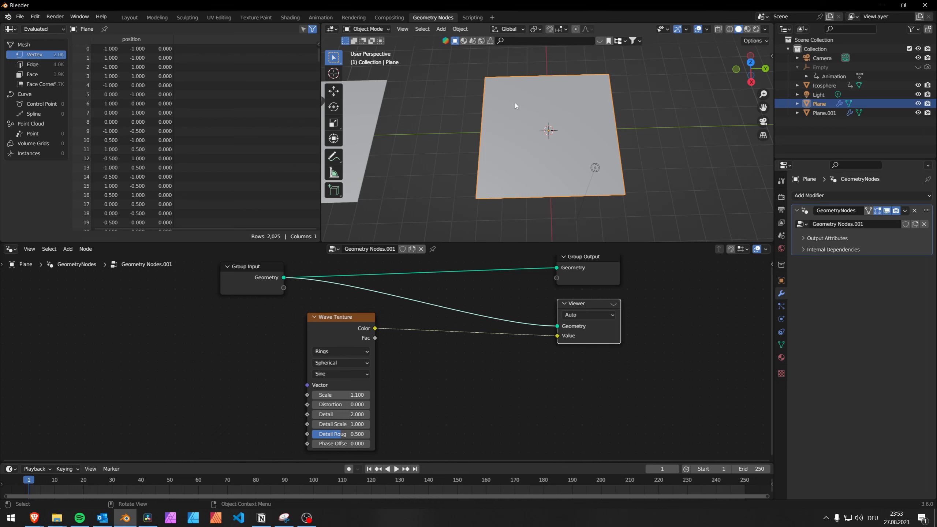
{"action": "left_click_drag", "start_coordinate": [353, 324], "coordinate": [264, 320]}
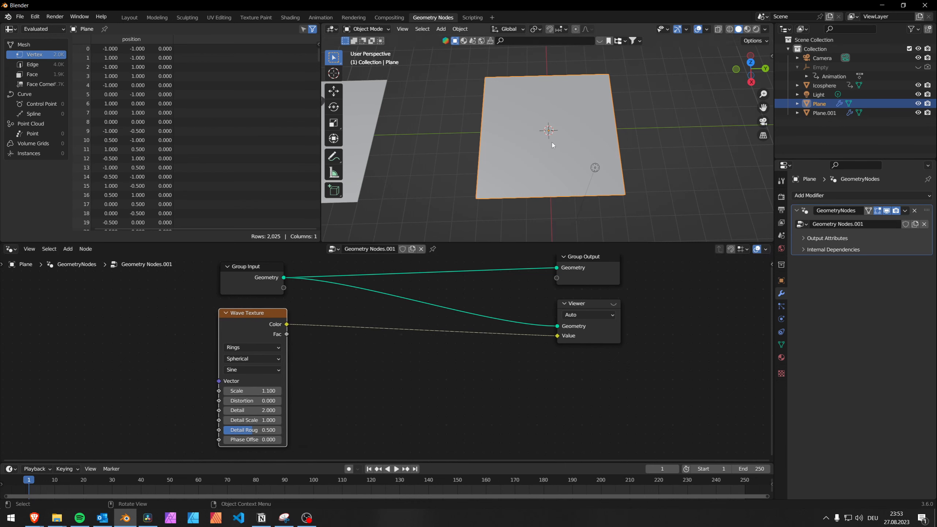
{"action": "left_click", "coordinate": [614, 303]}
{"action": "scroll", "coordinate": [566, 159], "scroll_direction": "up", "scroll_amount": 3}
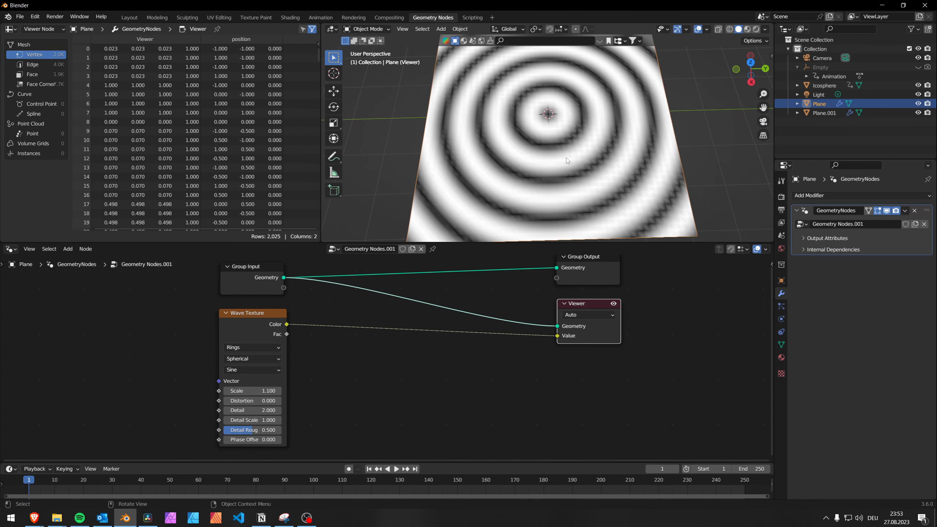
Step: Set the Wave Texture's Phase Offset to -12.290
{"action": "middle_click_drag", "start_coordinate": [566, 158], "coordinate": [568, 162]}
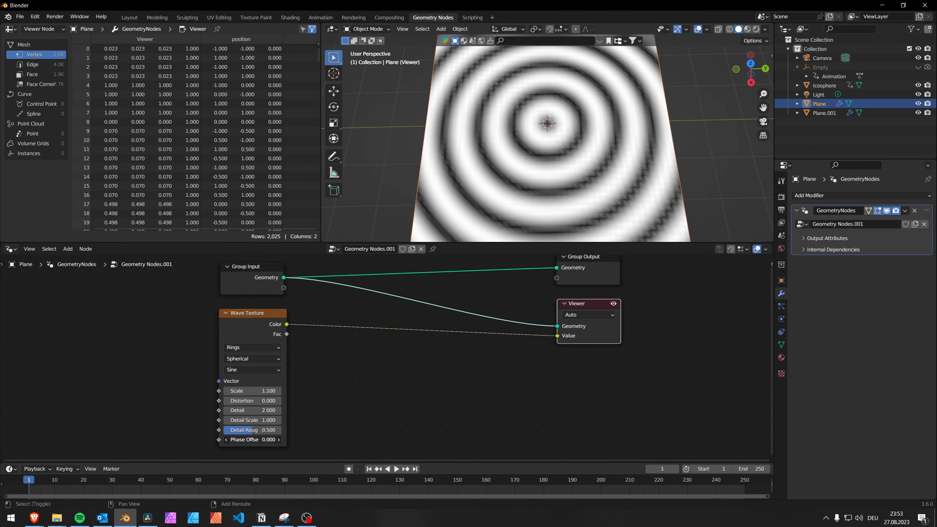
{"action": "left_click_drag", "start_coordinate": [255, 439], "coordinate": [105, 440]}
{"action": "scroll", "coordinate": [525, 173], "scroll_direction": "down", "scroll_amount": 3}
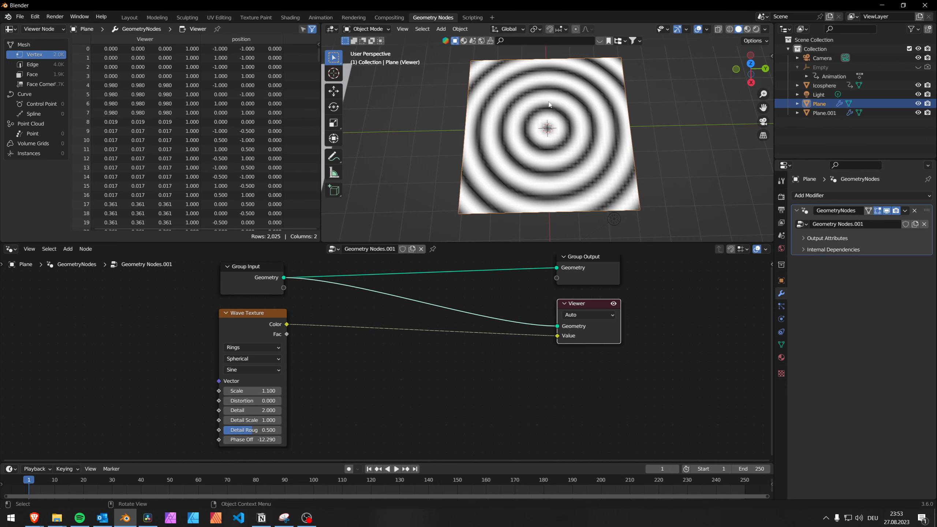
Step: Subdivide the whole plane mesh with one cut, switching the Viewer off during editing and on again in Object Mode
{"action": "key", "text": "Tab"}
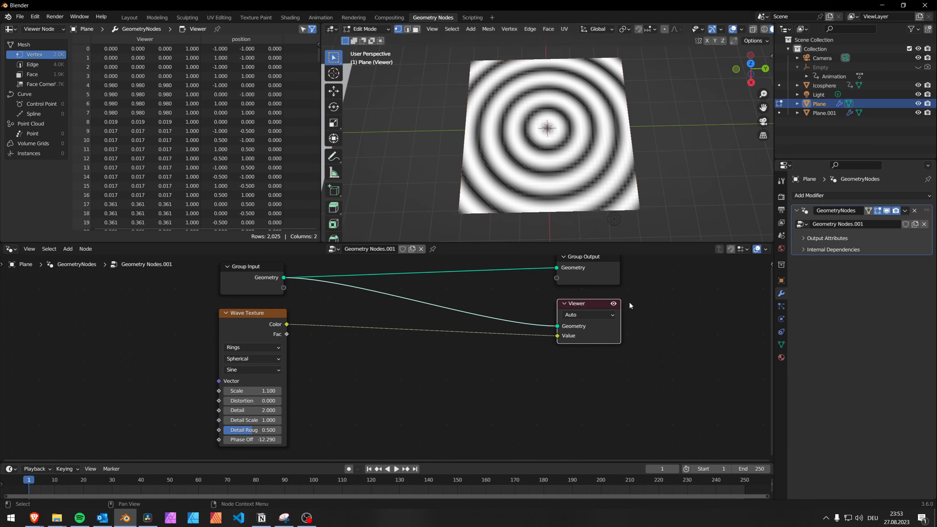
{"action": "left_click", "coordinate": [613, 303]}
{"action": "key", "text": "a"}
{"action": "right_click", "coordinate": [566, 151]}
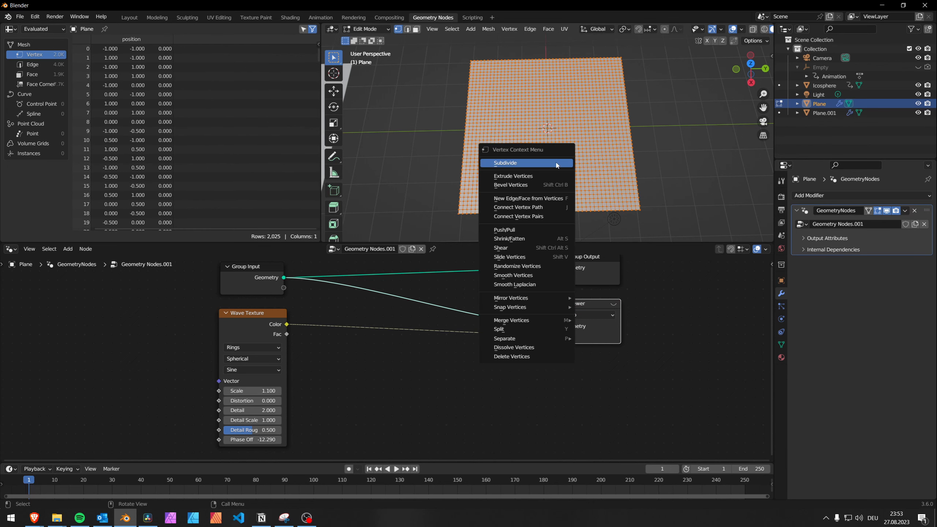
{"action": "left_click", "coordinate": [566, 152]}
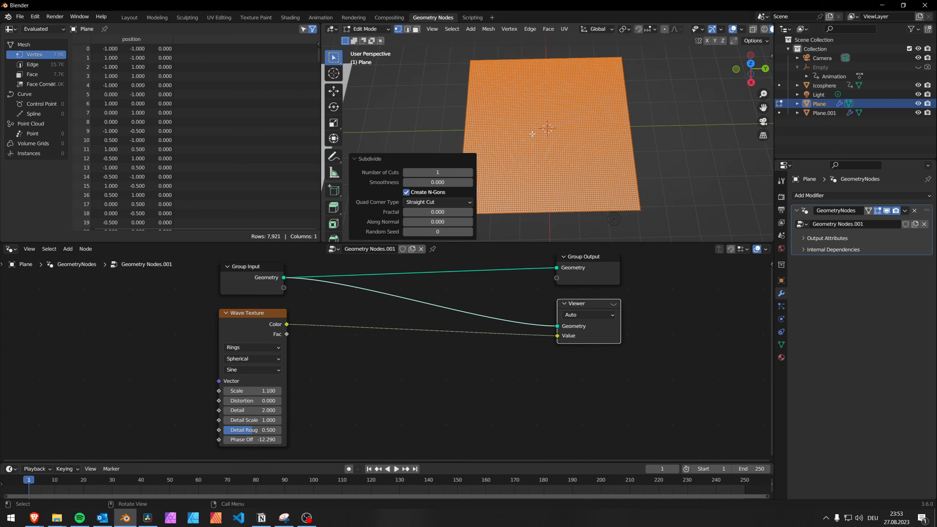
{"action": "key", "text": "Tab"}
{"action": "left_click", "coordinate": [613, 303]}
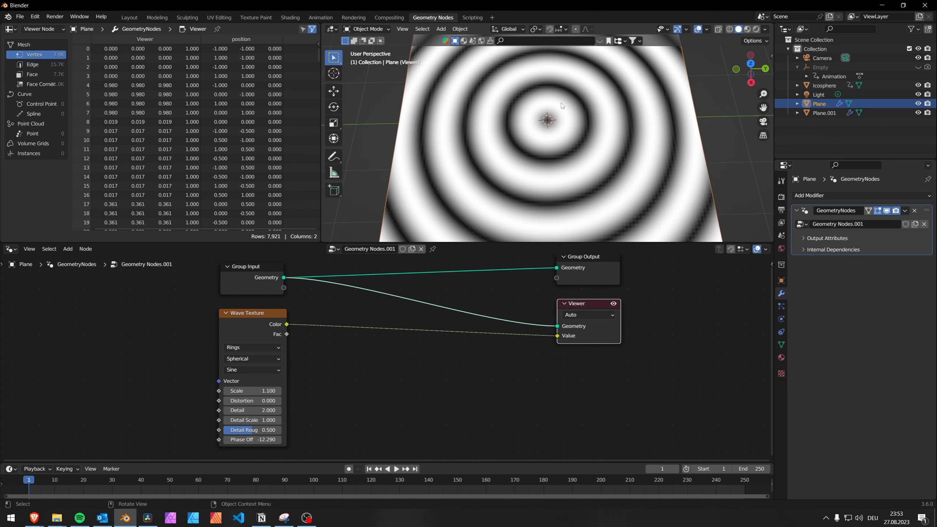
Step: Select the Icosphere pair on the neighbouring plane and play its animation to frame 97
{"action": "scroll", "coordinate": [553, 140], "scroll_direction": "down", "scroll_amount": 5}
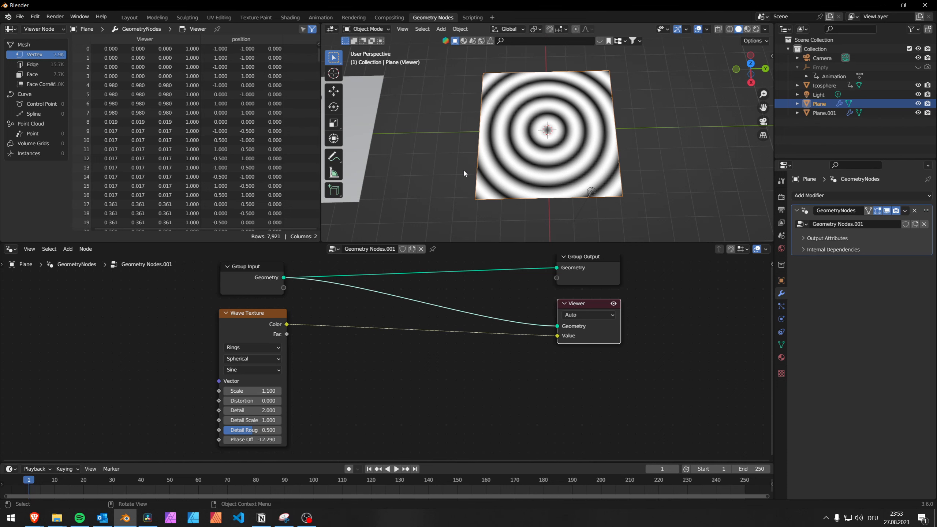
{"action": "middle_click_drag", "start_coordinate": [462, 169], "coordinate": [580, 155], "text": "shift"}
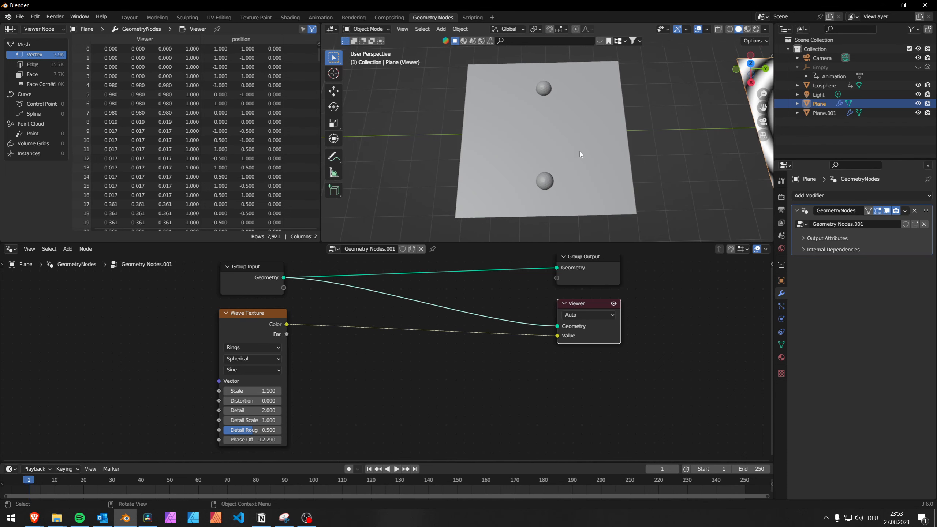
{"action": "left_click", "coordinate": [540, 88]}
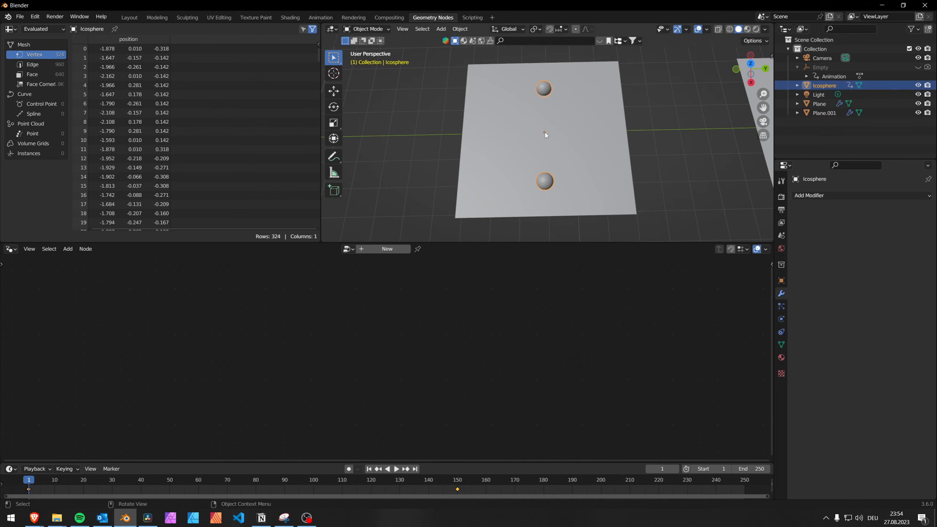
{"action": "key", "text": "space"}
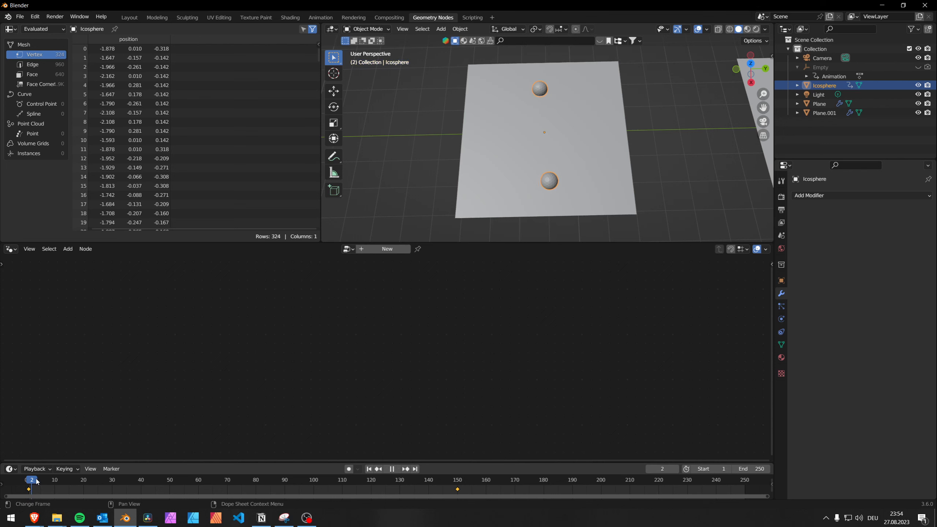
{"action": "key", "text": "space"}
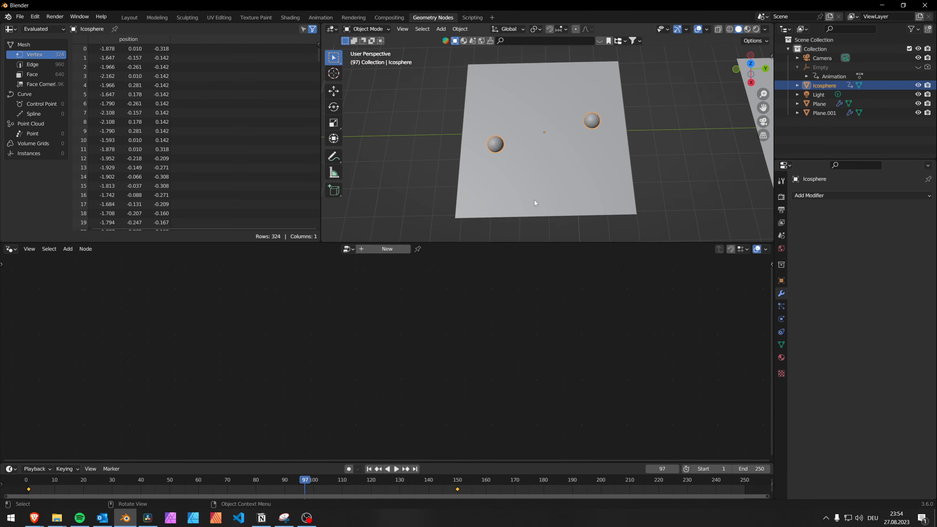
Step: Enable the Viewer's proximity shading on the plane beneath the Icosphere pair, play the animation, and scrub back to frame 72
{"action": "left_click", "coordinate": [540, 203]}
{"action": "left_click", "coordinate": [614, 303]}
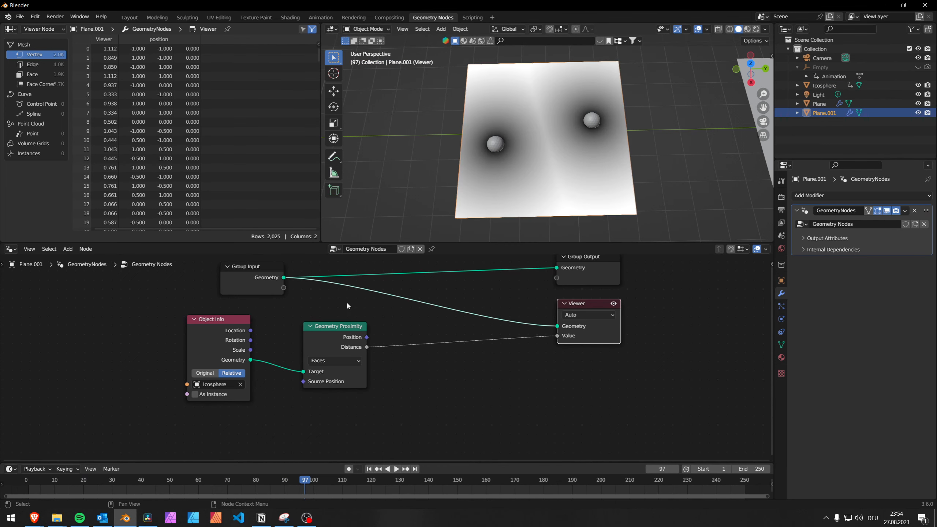
{"action": "left_click", "coordinate": [396, 469]}
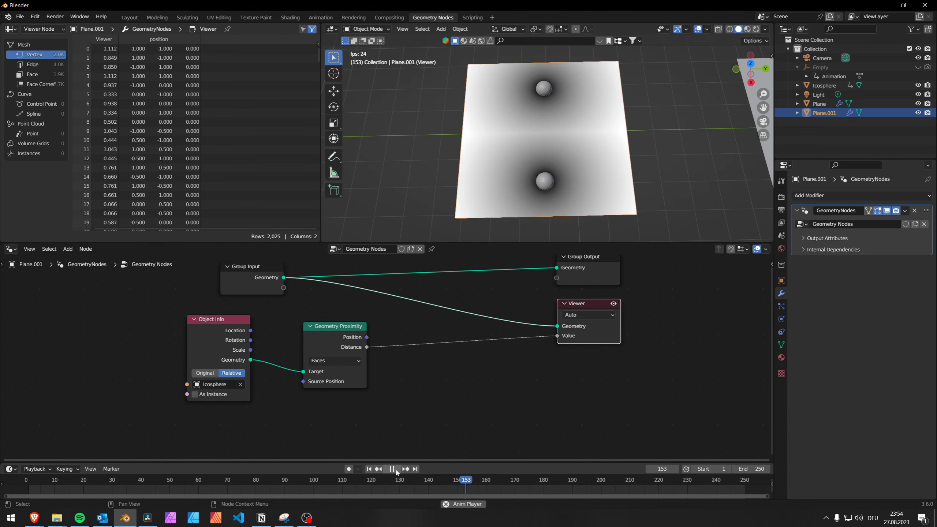
{"action": "left_click", "coordinate": [396, 470]}
{"action": "left_click_drag", "start_coordinate": [494, 479], "coordinate": [233, 479]}
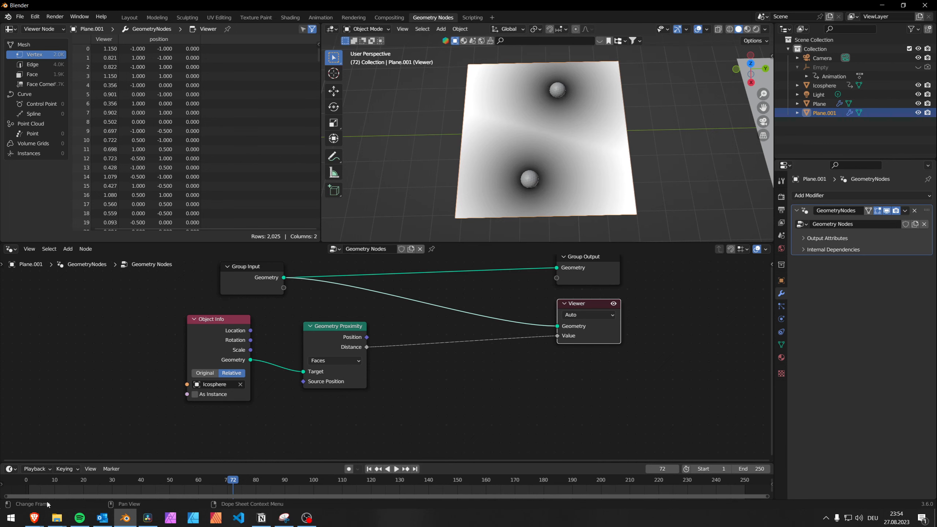
Step: Switch to the man.vs.machine Instagram post in the Brave browser and compare its red pinched, rolled pink and green ringed cloth slides
{"action": "mouse_move", "coordinate": [42, 506]}
{"action": "left_click", "coordinate": [143, 480]}
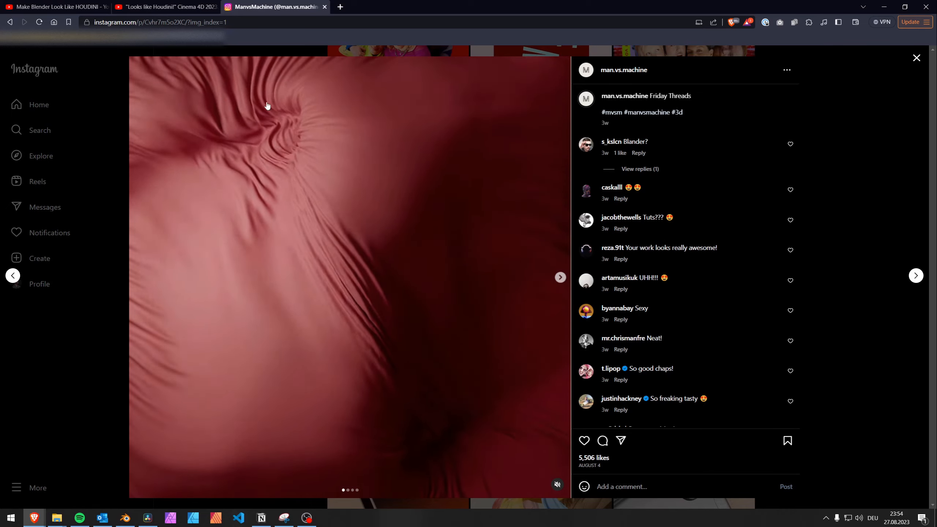
{"action": "left_click", "coordinate": [560, 277]}
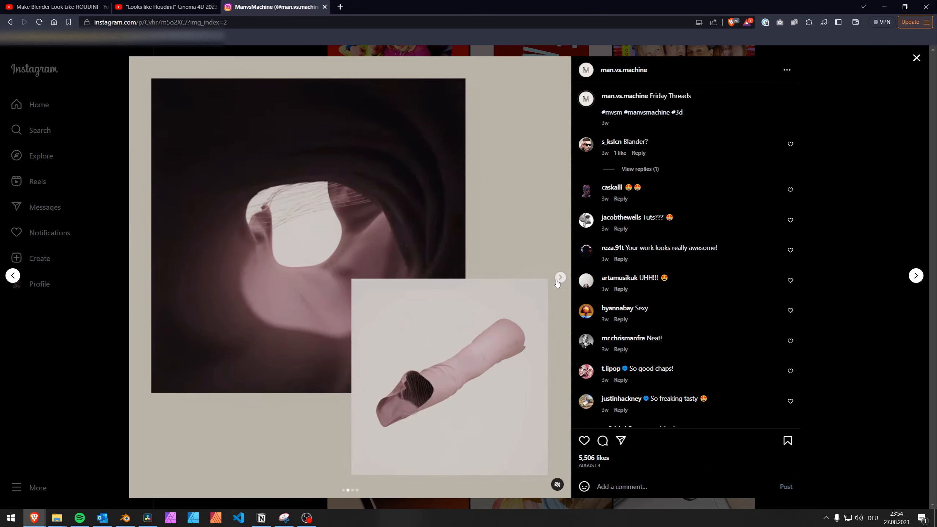
{"action": "left_click", "coordinate": [560, 277]}
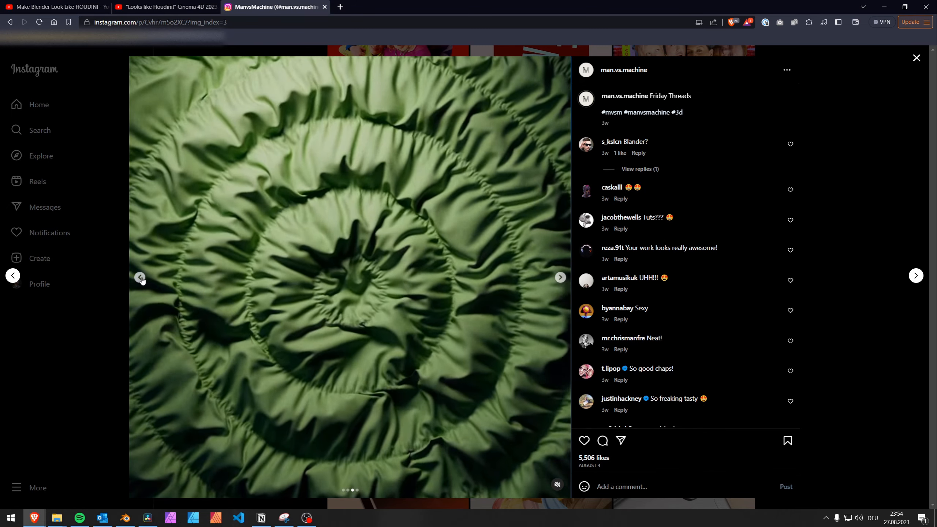
{"action": "left_click", "coordinate": [139, 277]}
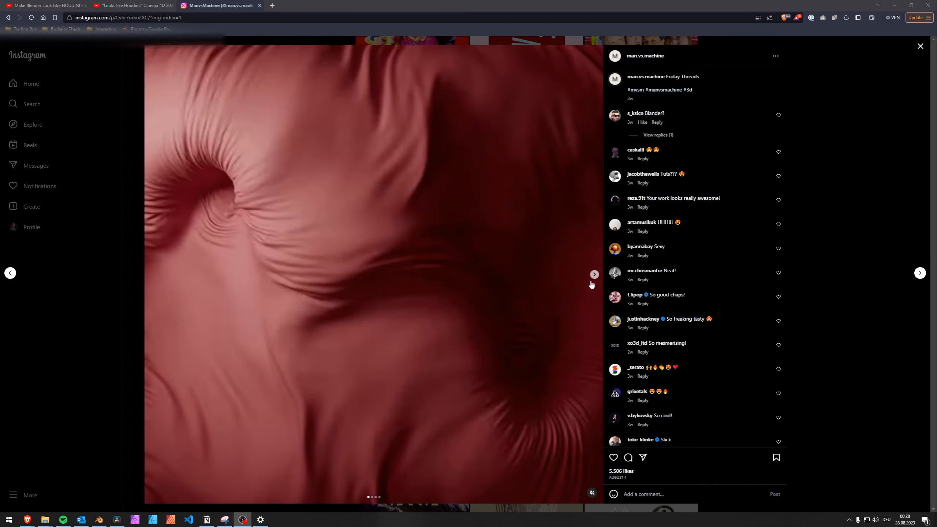
{"action": "left_click", "coordinate": [594, 274]}
{"action": "left_click", "coordinate": [594, 274]}
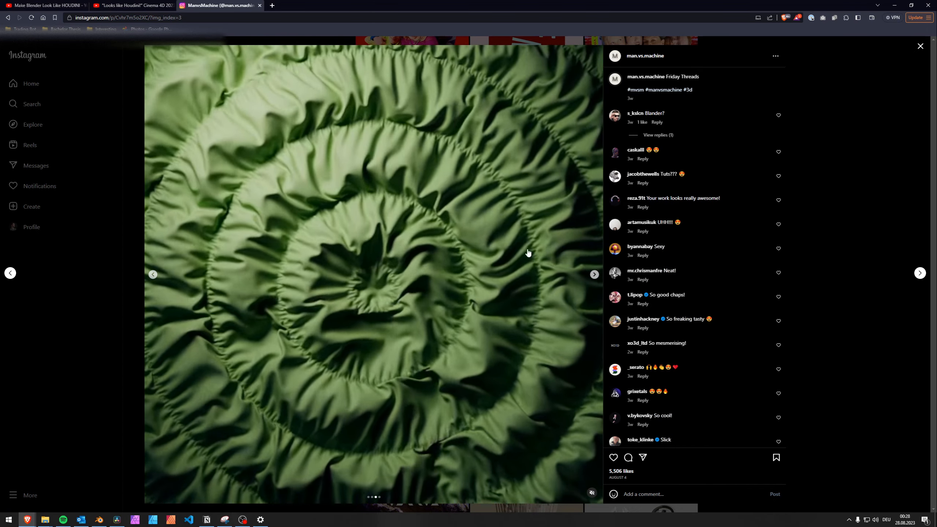